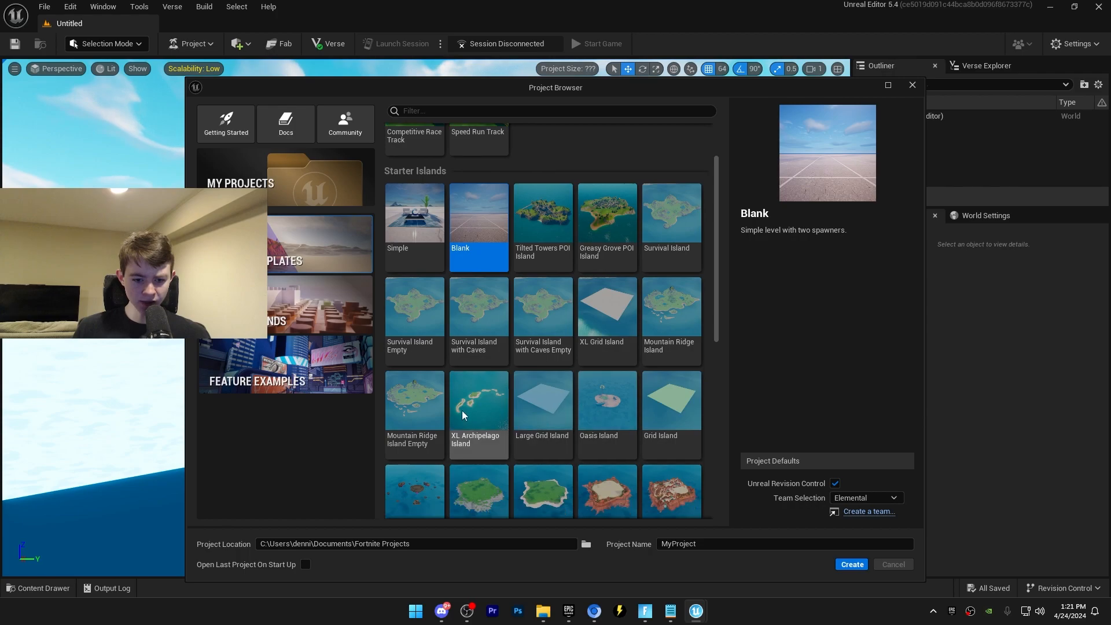
- Create a project named map1v1 from the XL Archipelago Island template
click(470, 430)
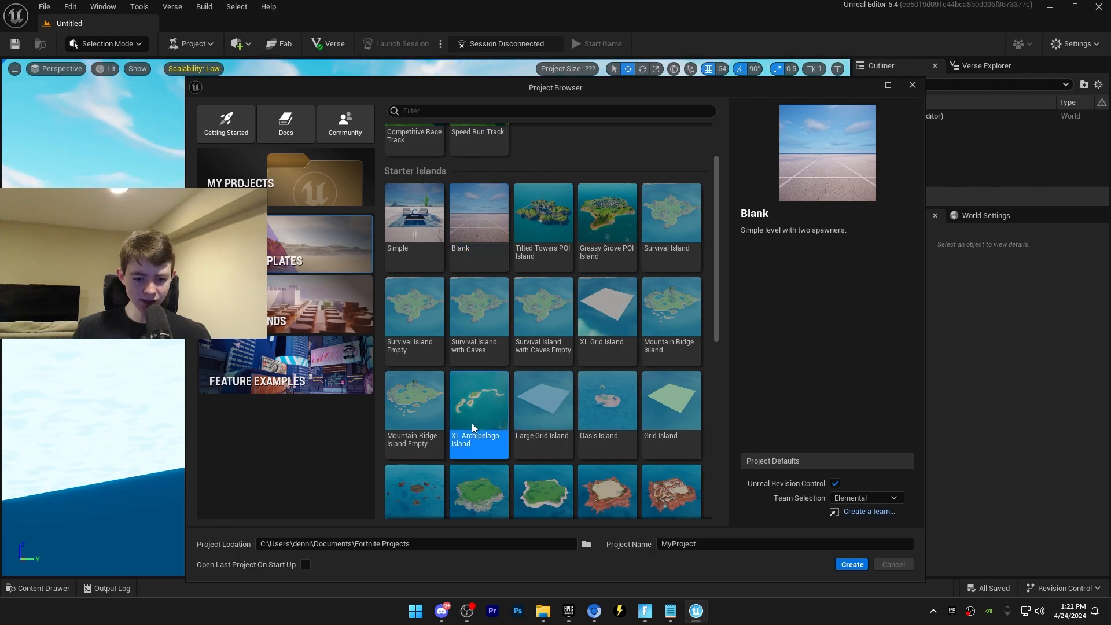
click(750, 542)
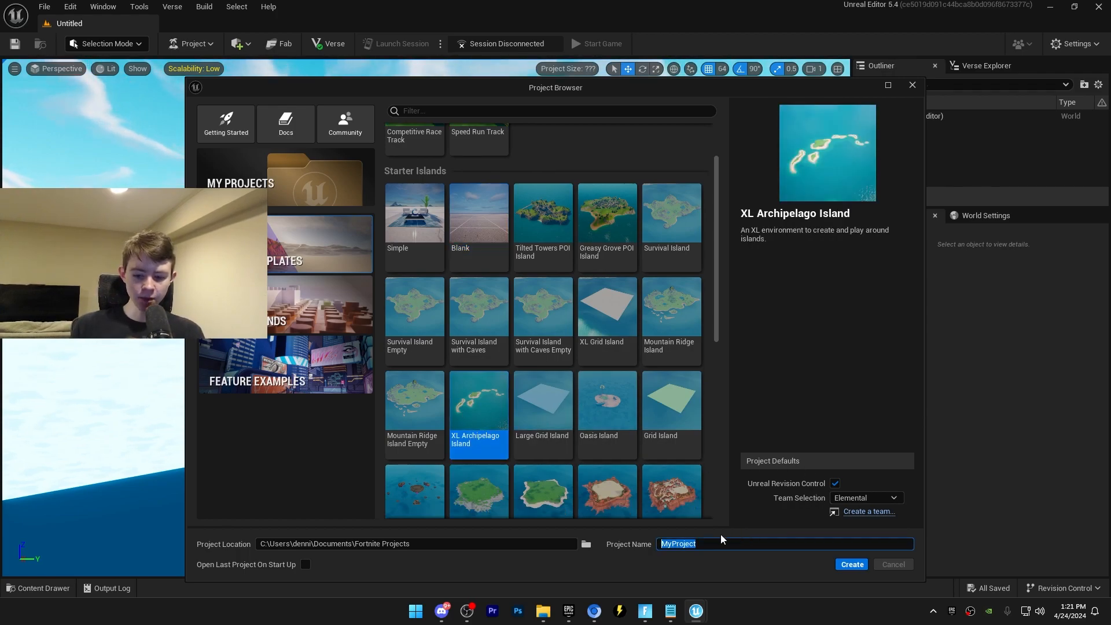
text(1v1)
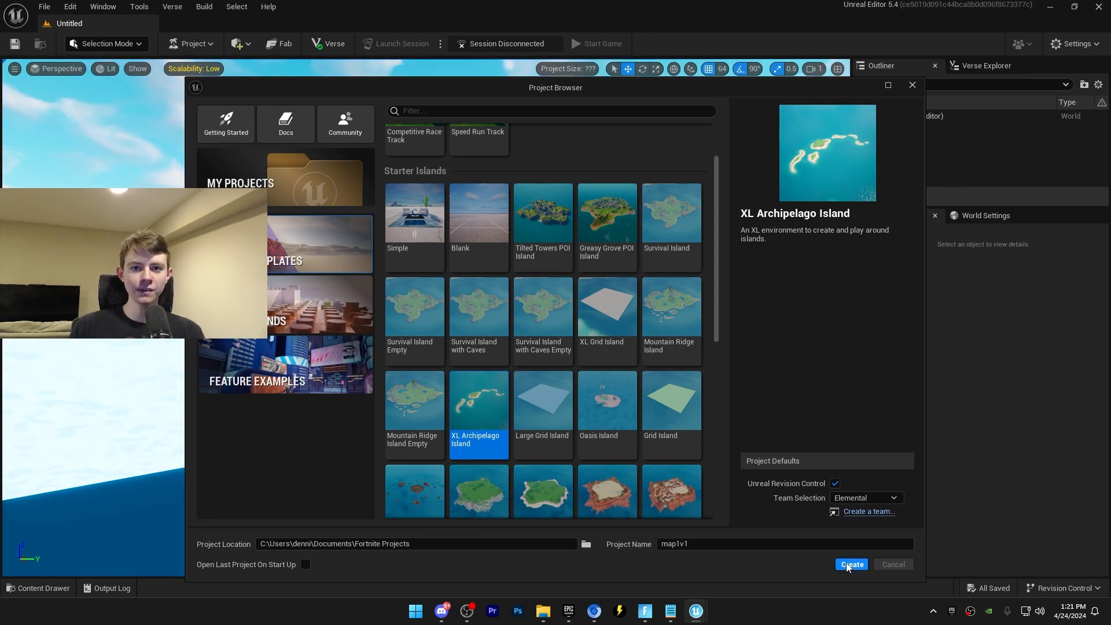
click(851, 564)
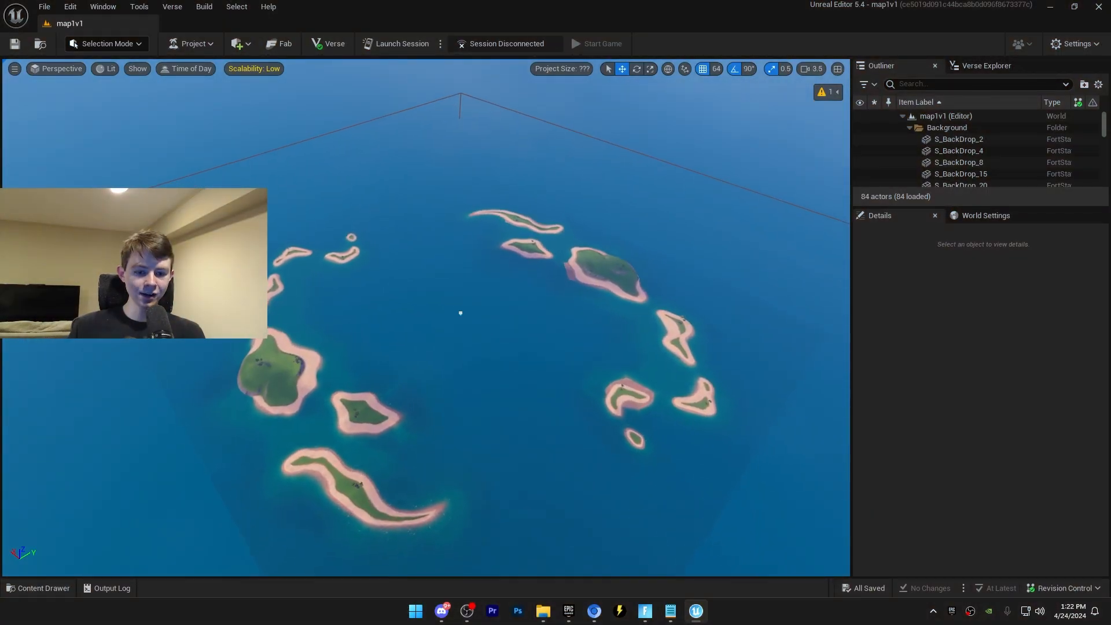
- Place a black BrickSimple AAA SolidWall over the open water at X 64, Y 768, Z -64
key(w)
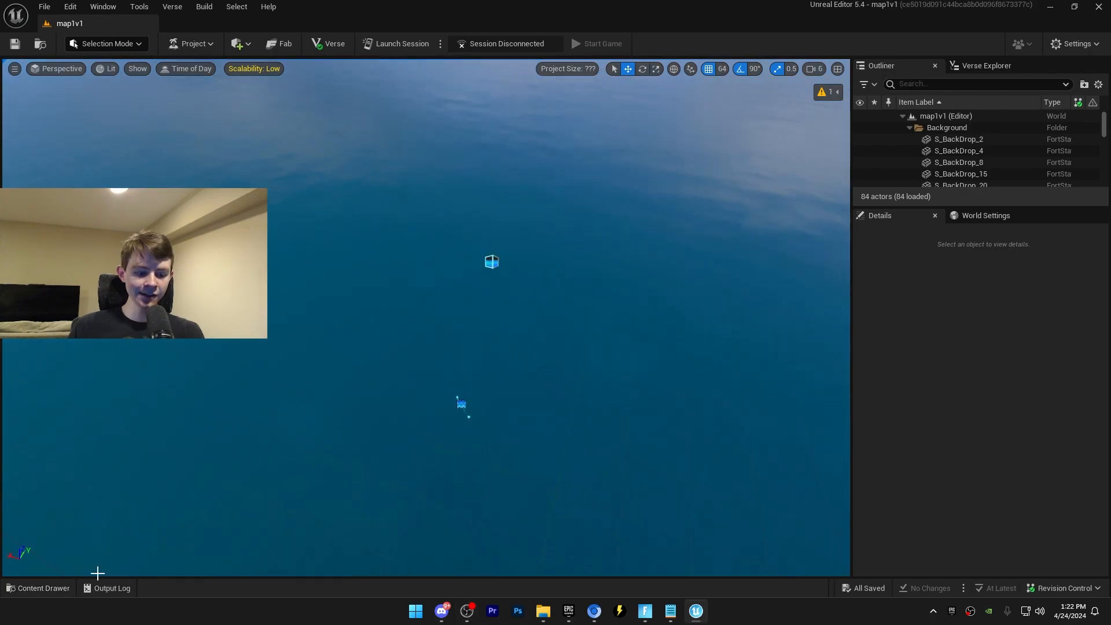
click(61, 589)
drag(444, 513, 479, 361)
- Search the content for "black floor" and place a Floors Generic BasicTile above the wall at X 64, Y 768, Z 192
key(ctrl+space)
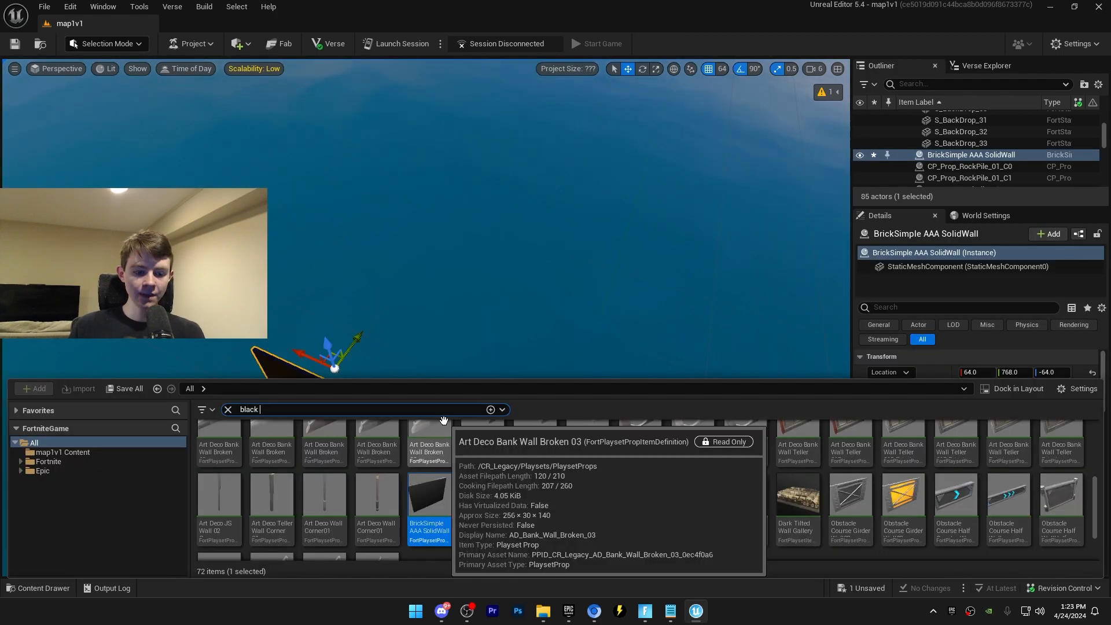
key(BackSpace)
key(BackSpace)
key(BackSpace)
key(BackSpace)
text(floor)
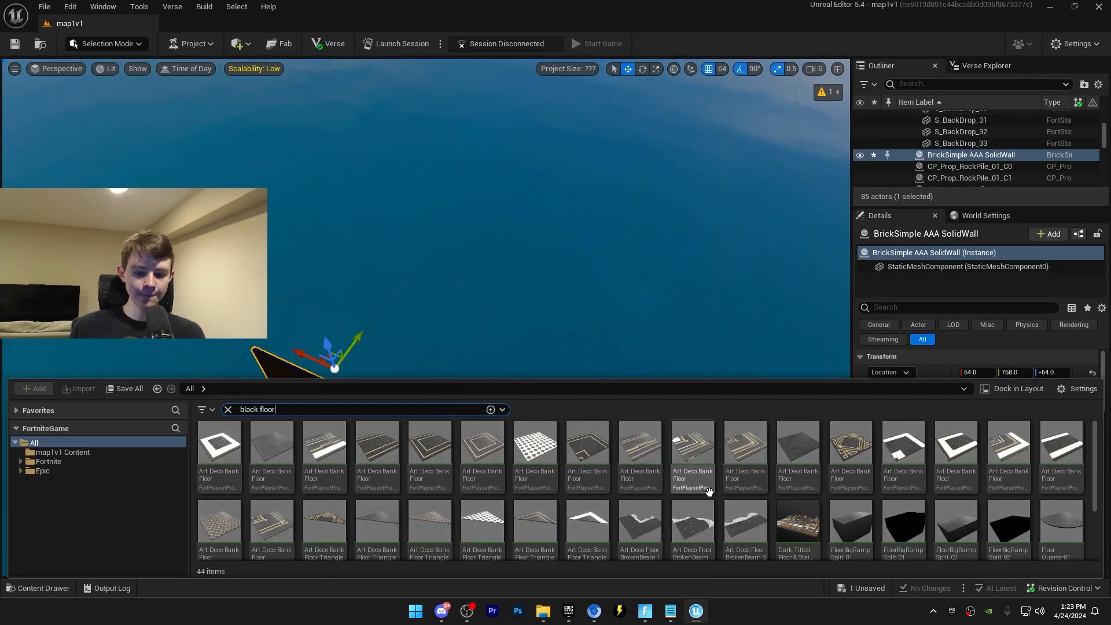
scroll(910, 509, down, 1)
drag(913, 506, 307, 378)
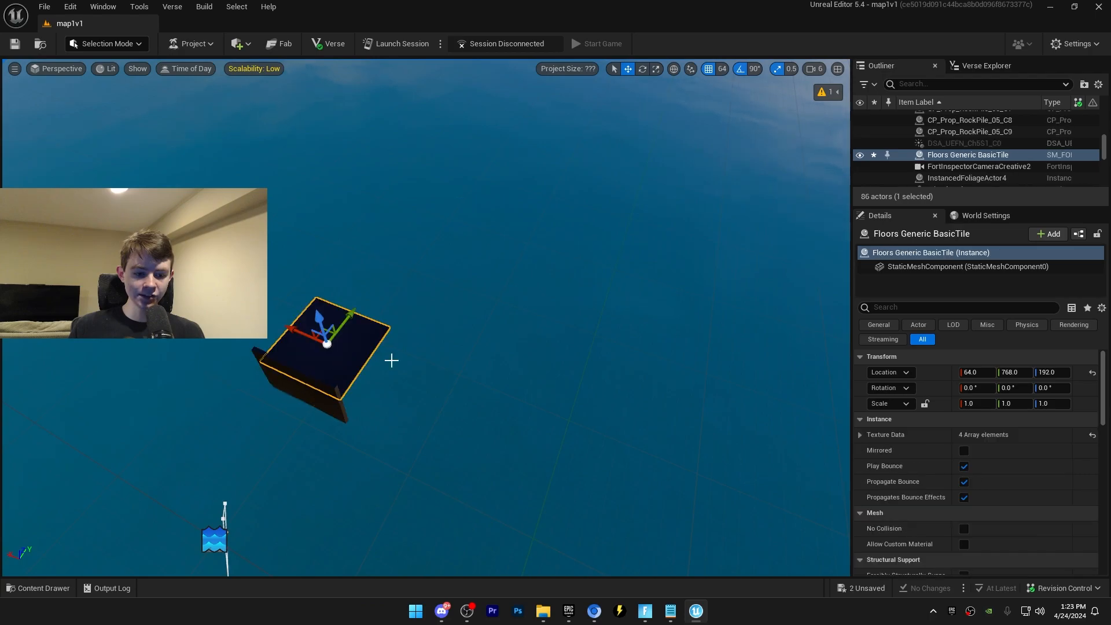
- Duplicate the black wall and move the copy straight down to Z -384, directly below the original
right_drag(364, 366, 369, 371)
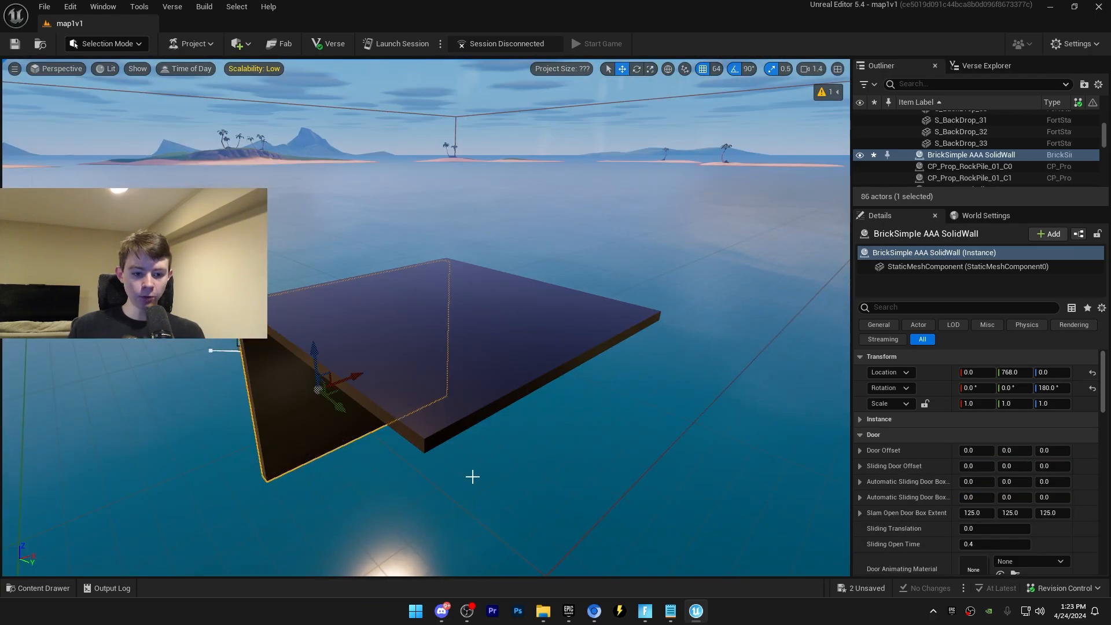
right_drag(472, 477, 492, 486)
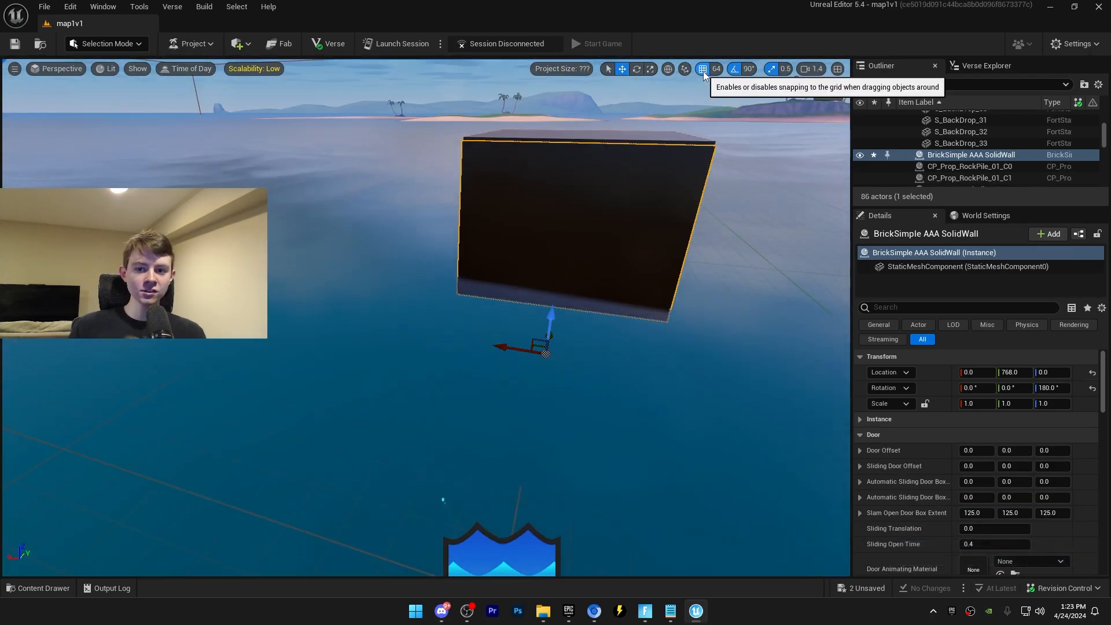
key(ctrl+d)
drag(551, 316, 533, 420)
right_drag(533, 421, 434, 408)
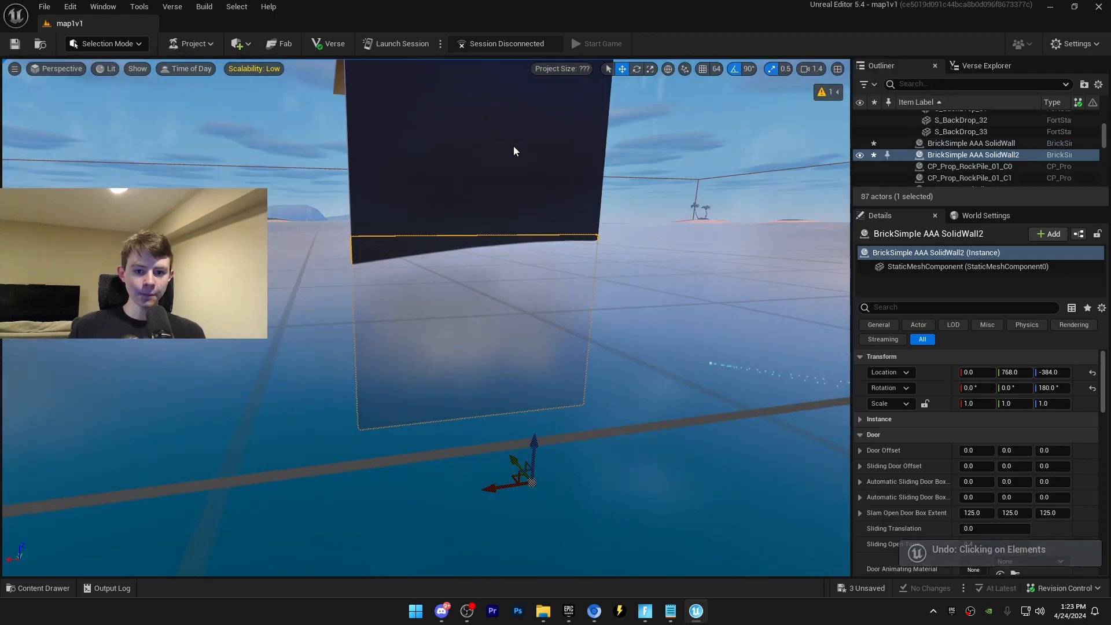
- Select both stacked walls and duplicate them to continue the wall column downward below the water surface
shift+click(513, 146)
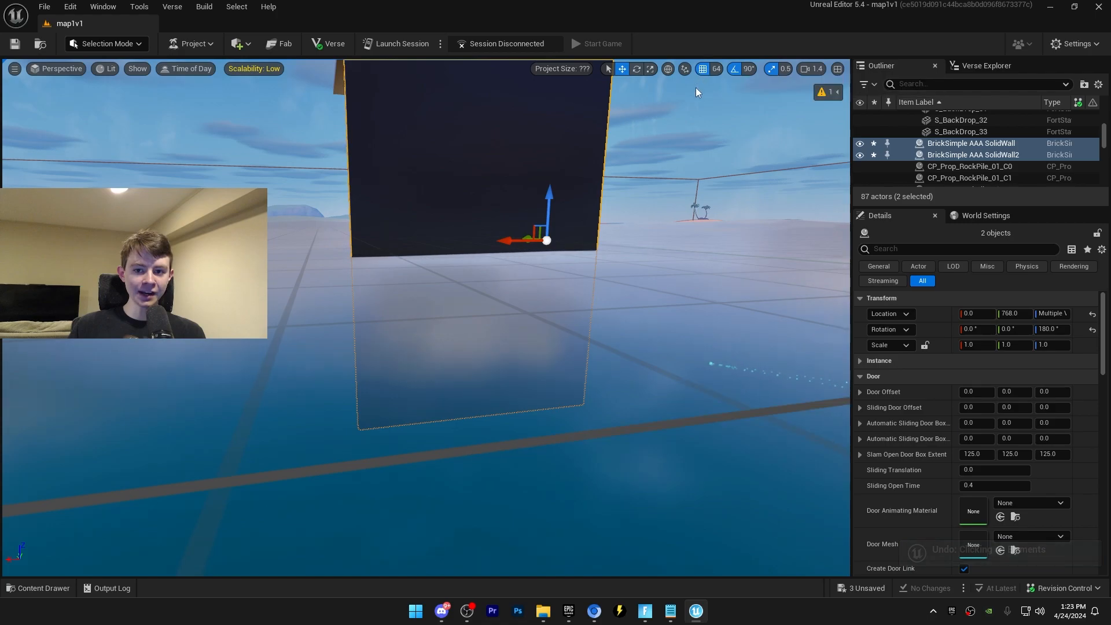
key(ctrl+d)
key(ctrl+z)
key(ctrl+d)
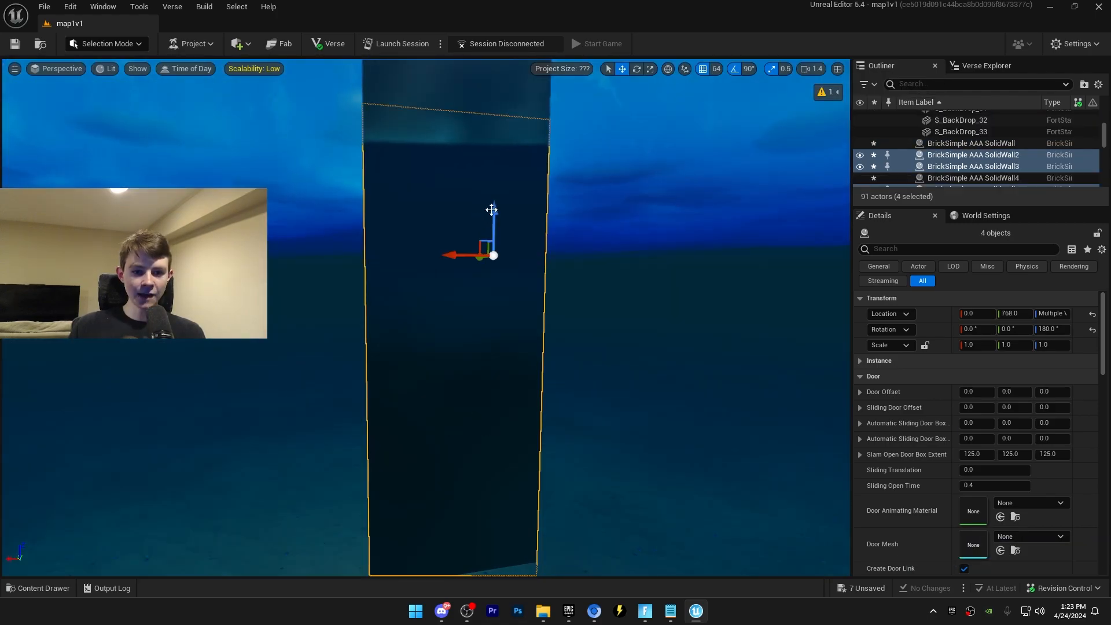
- Add the remaining wall to the selection and group the five stacked walls
right_drag(516, 182, 519, 174)
ctrl+click(517, 182)
key(ctrl+g)
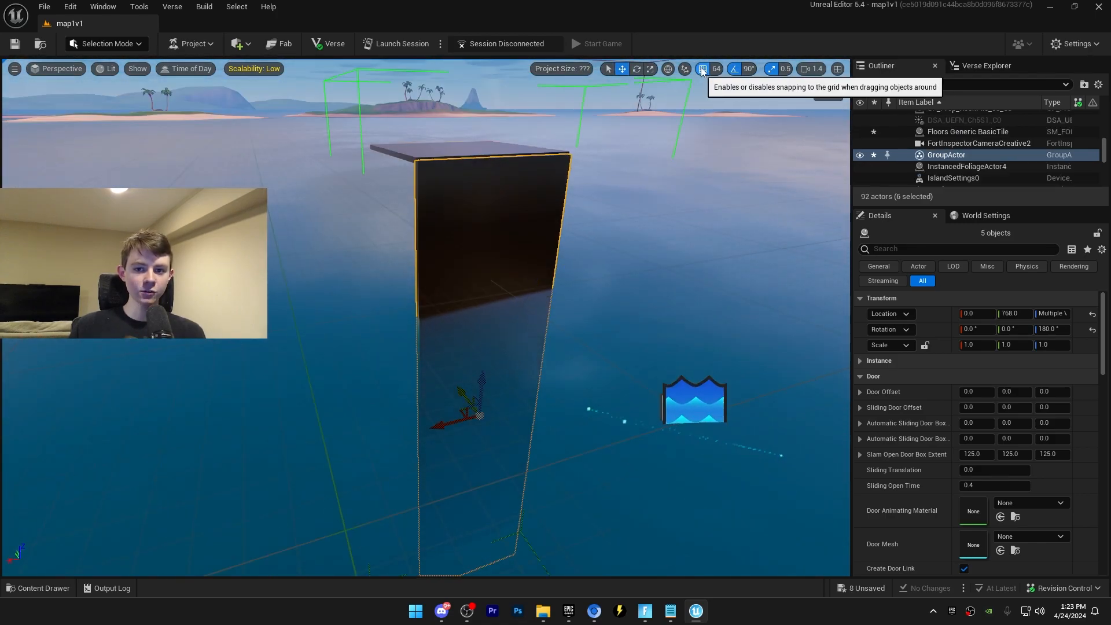
- Duplicate the grouped wall column and move the copy along the X axis beside the original, with grid snapping on
right_drag(682, 112, 682, 164)
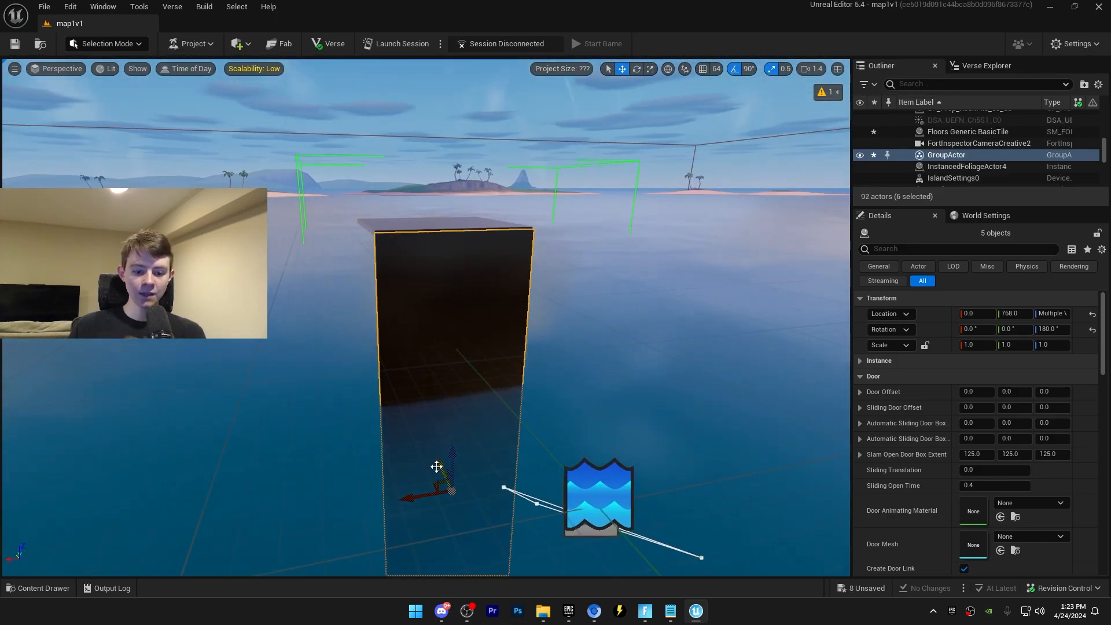
key(ctrl+d)
click(701, 70)
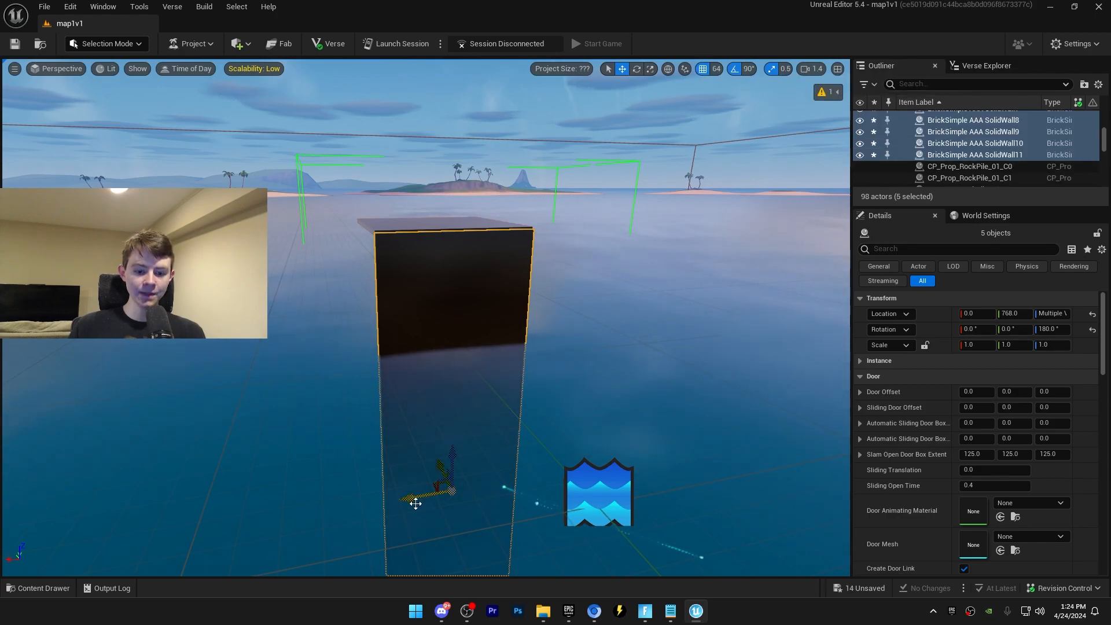
drag(416, 497, 526, 465)
- Select both wall columns, duplicate them and move the copies along the X axis to lengthen the wall
right_drag(496, 276, 443, 289)
shift+click(494, 276)
click(700, 70)
key(ctrl+d)
click(700, 70)
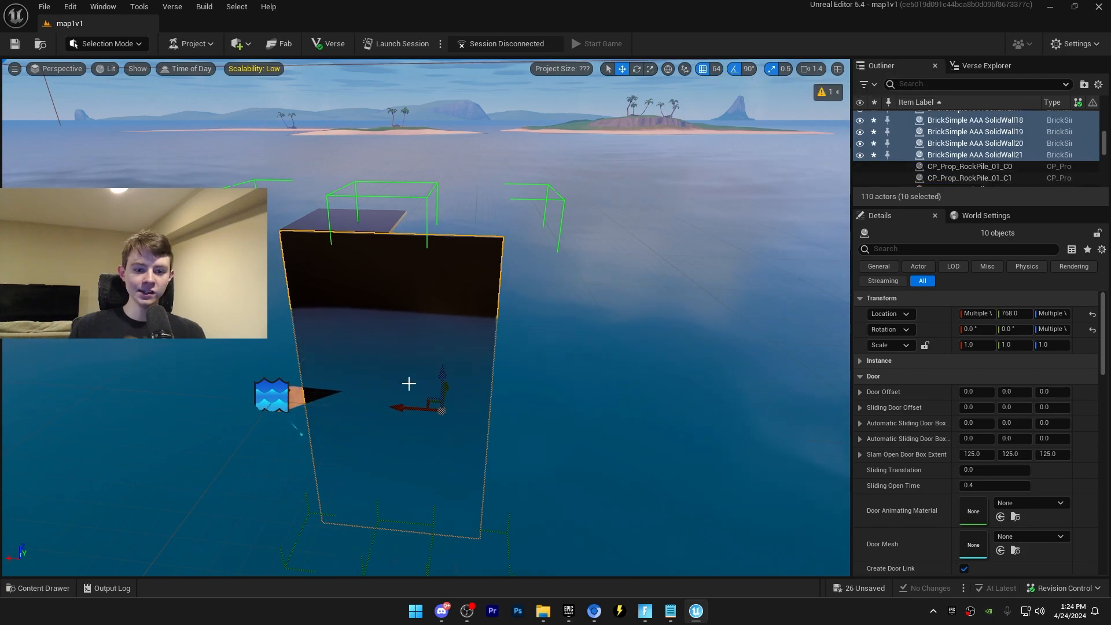
drag(409, 409, 591, 417)
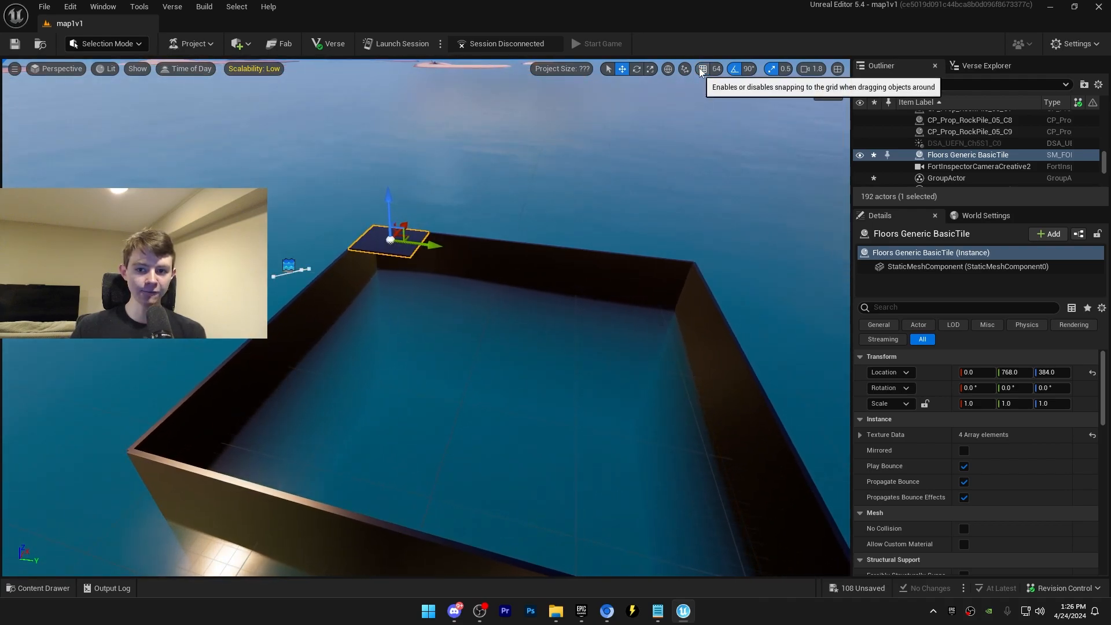
- Duplicate the floor tile to Y 1280, and duplicate the resulting pair of tiles to extend the floor over the walled box
key(ctrl+d)
drag(409, 243, 463, 262)
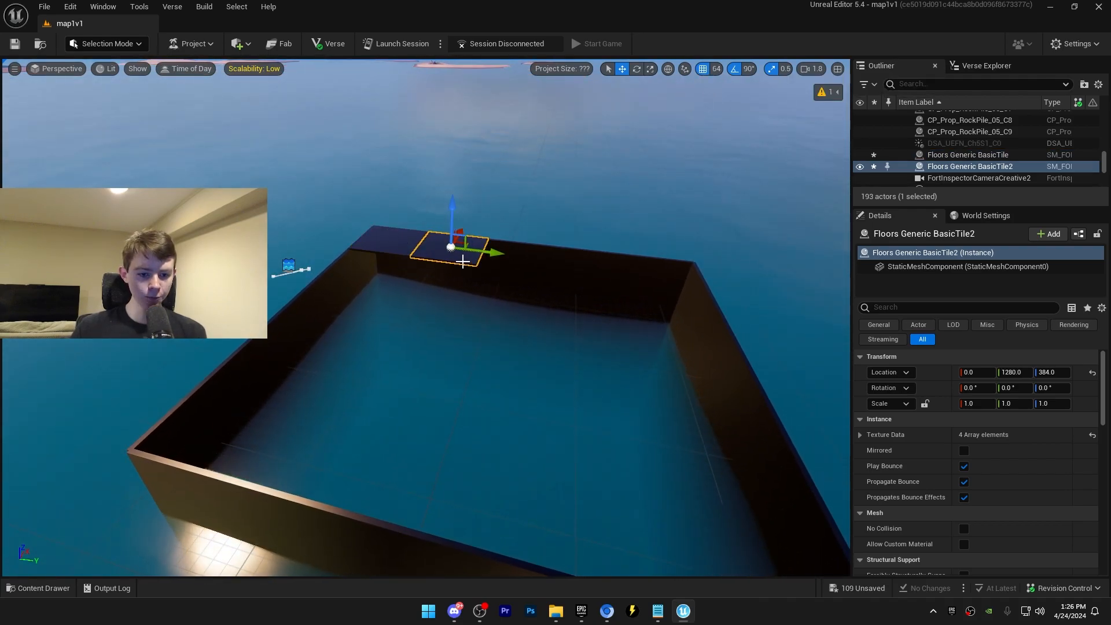
ctrl+click(390, 241)
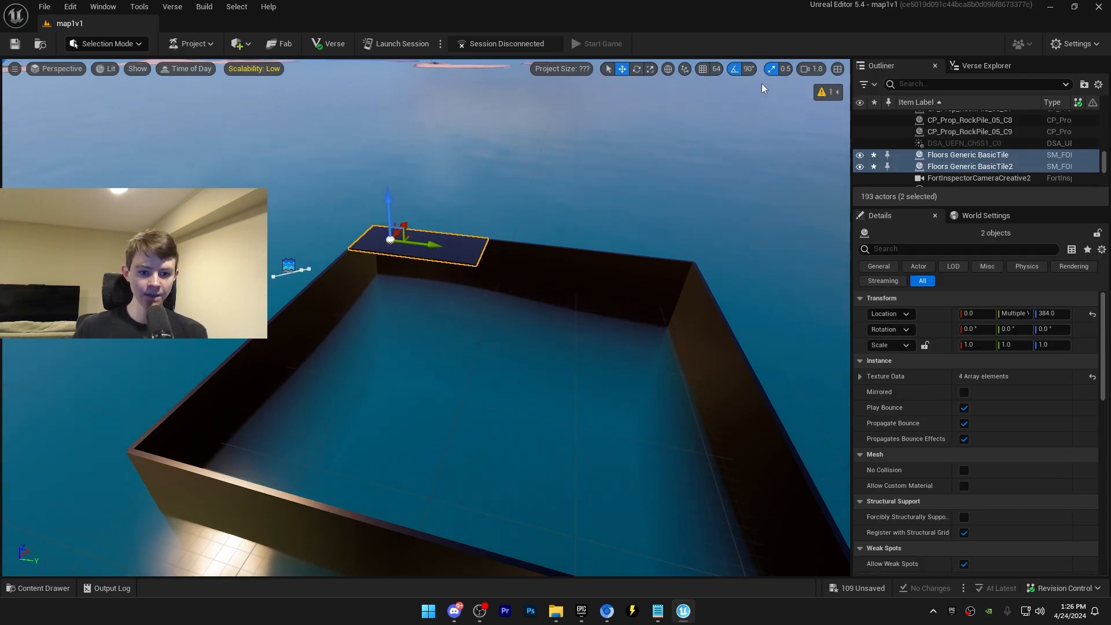
key(ctrl+d)
click(703, 70)
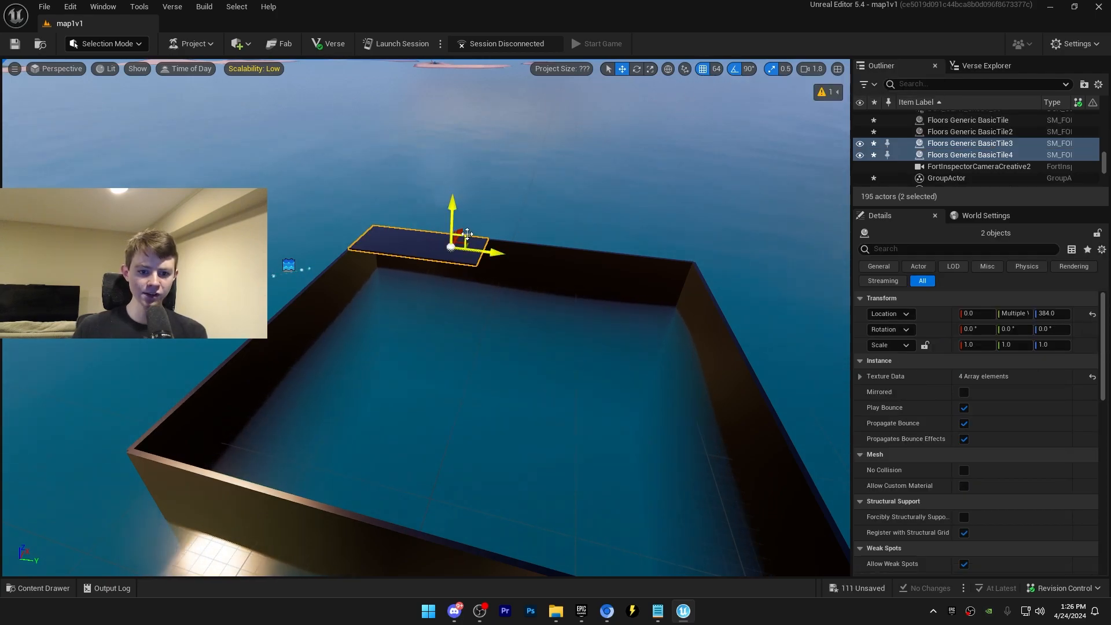
right_drag(454, 247, 442, 246)
drag(474, 233, 456, 254)
ctrl+click(479, 184)
ctrl+click(524, 202)
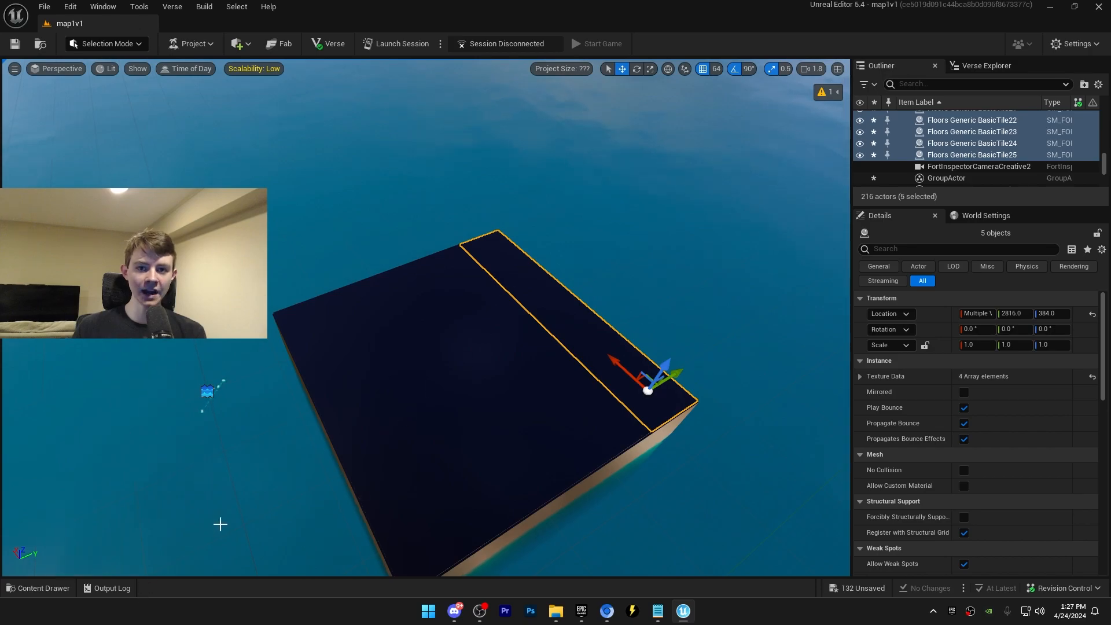
- Search the content for stairs and place a Pueblo StairsW on the black platform at X -1024, Y 1280, Z 384
key(ctrl+space)
text(stai)
drag(505, 337, 412, 386)
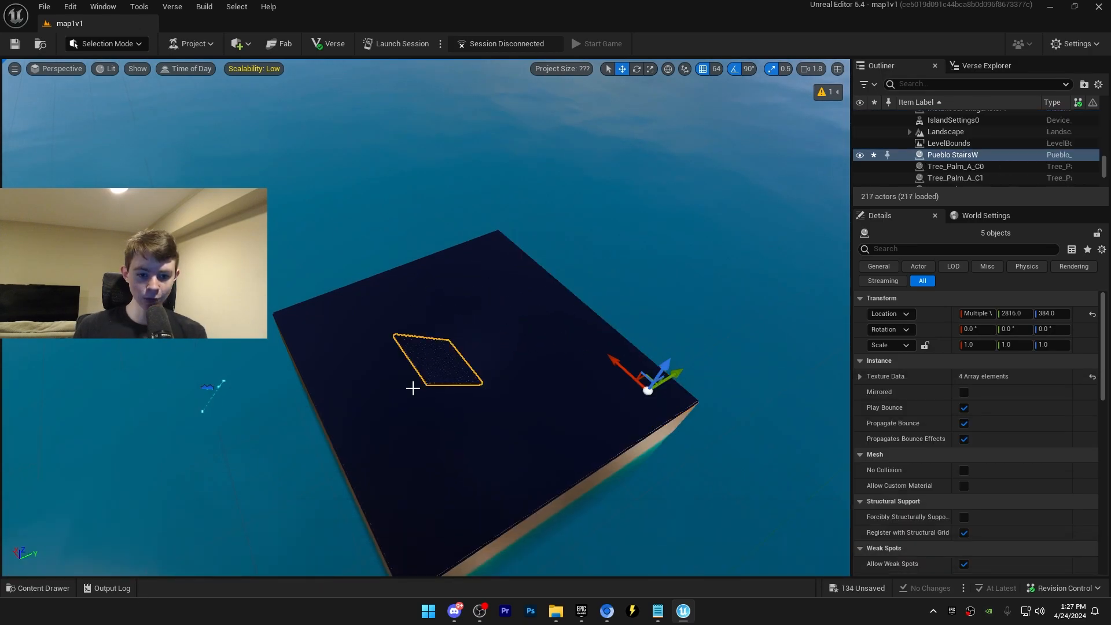
right_drag(439, 373, 551, 364)
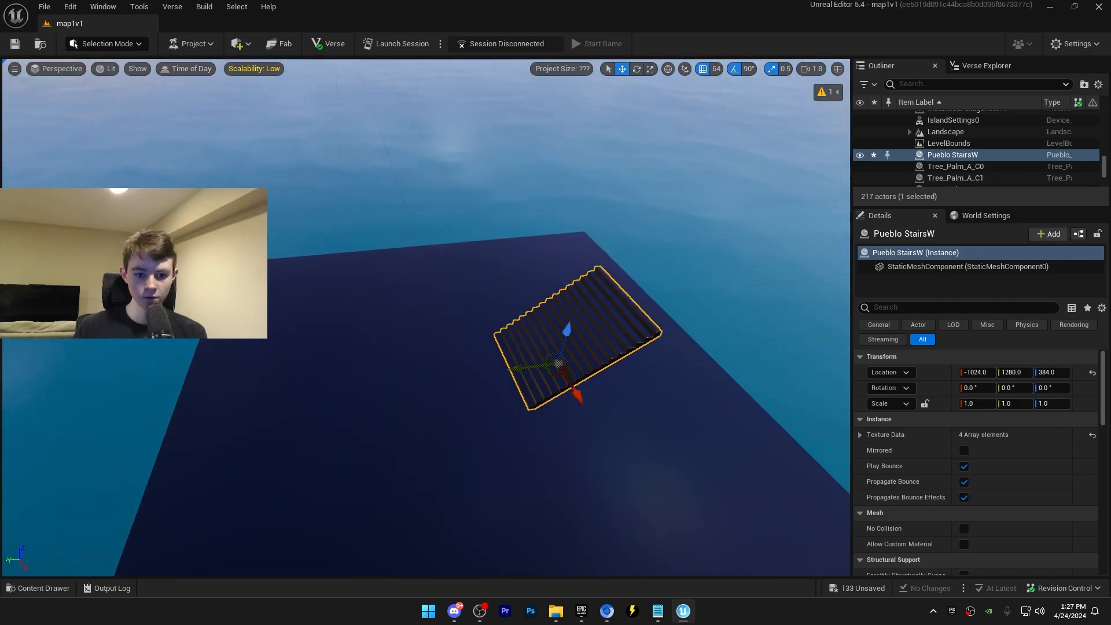
drag(550, 365, 586, 357)
- Duplicate the stairs, rotate the copy 180° about the Z axis and move it so both flights meet in a V shape
key(ctrl+d)
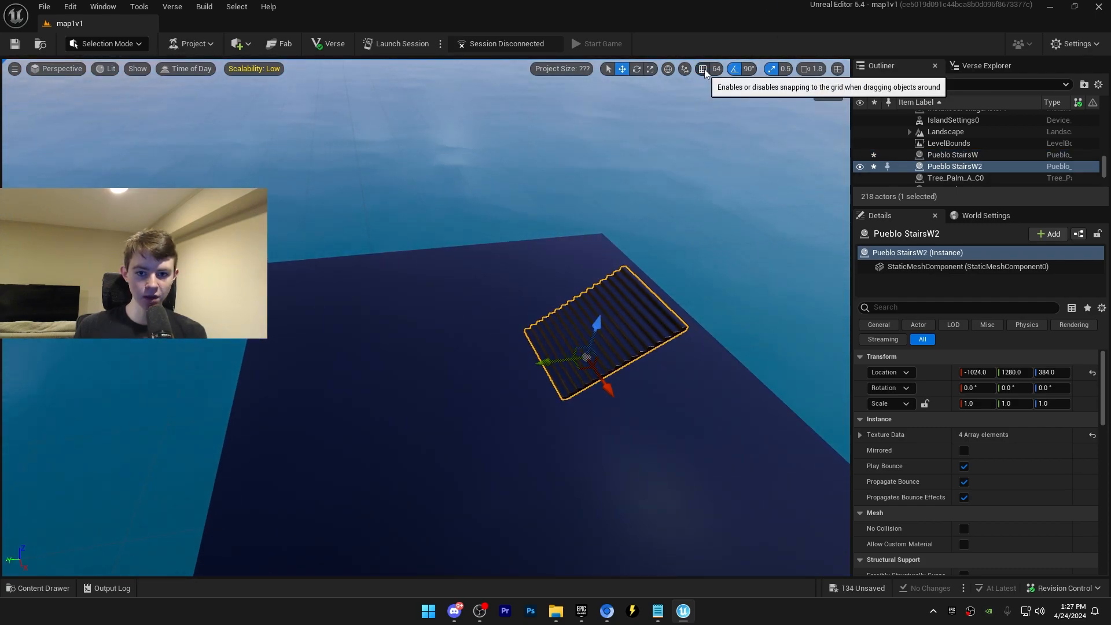
click(703, 69)
key(e)
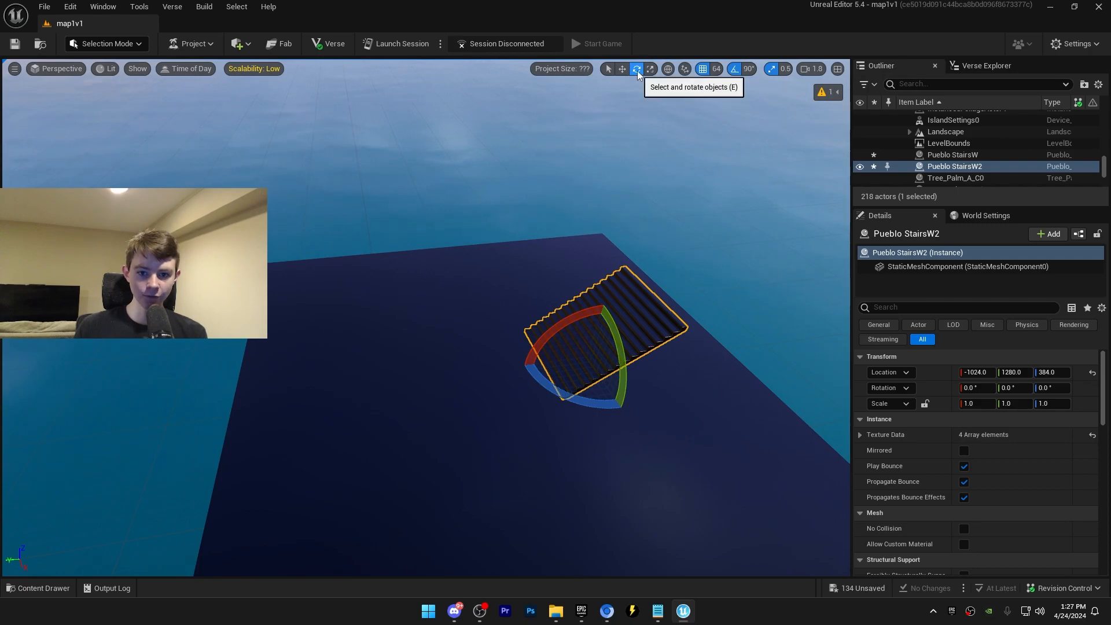
drag(612, 401, 596, 399)
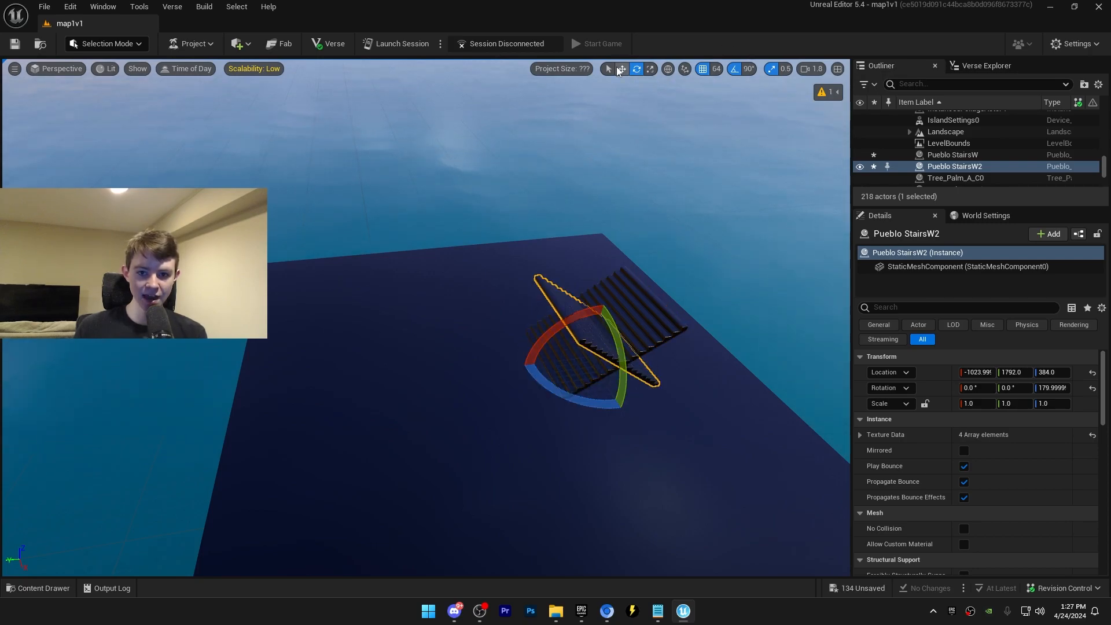
click(620, 69)
drag(554, 365, 441, 380)
right_drag(442, 380, 405, 440)
- Select the floor tile at the platform's corner behind the rotated stairs
click(397, 248)
right_drag(397, 248, 347, 214)
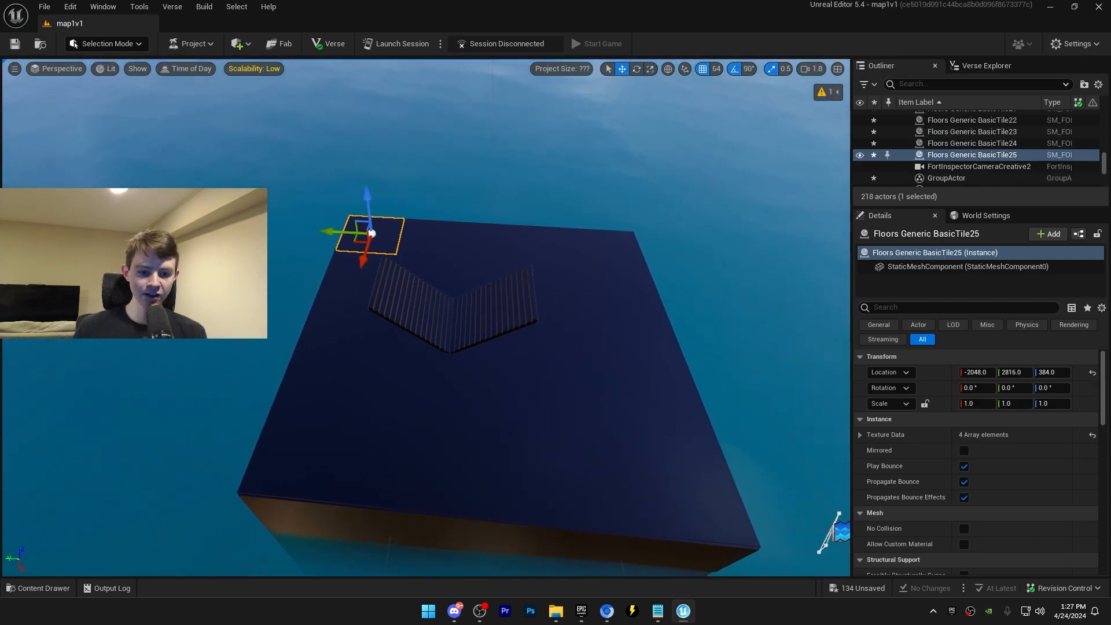
right_drag(477, 297, 467, 297)
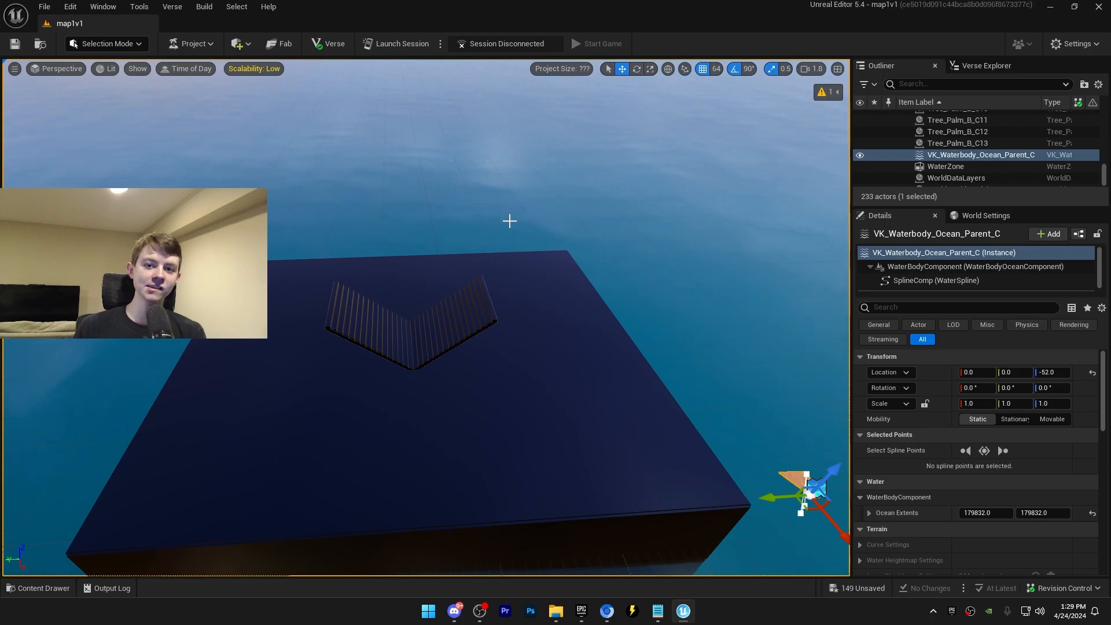
- Filter the level's actors by "isla" and select IslandSettings0
click(915, 84)
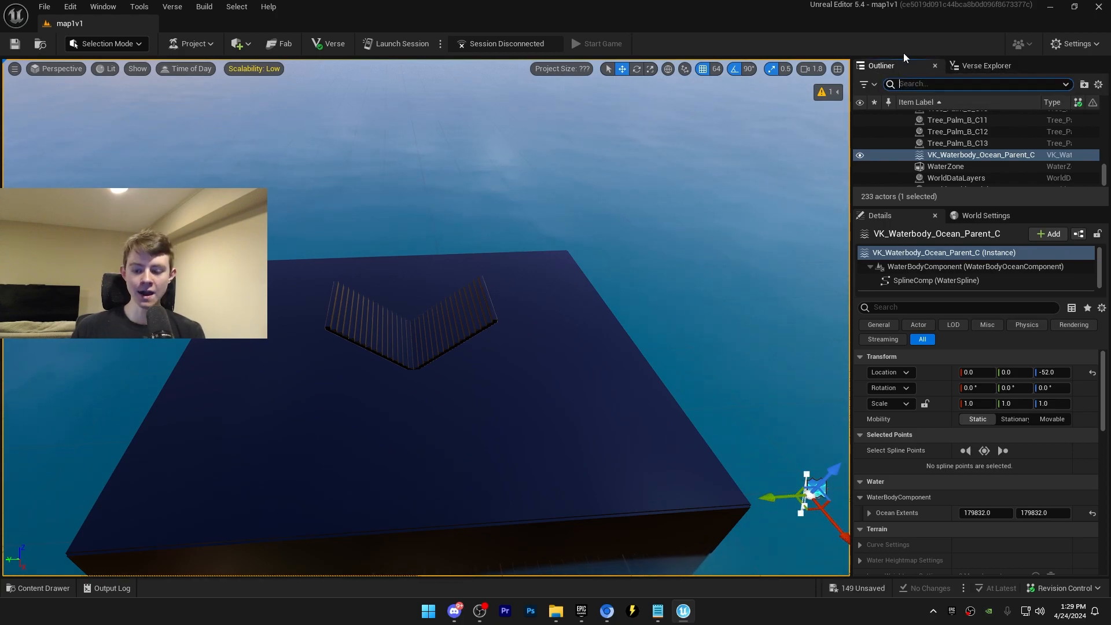
text(isla)
click(963, 130)
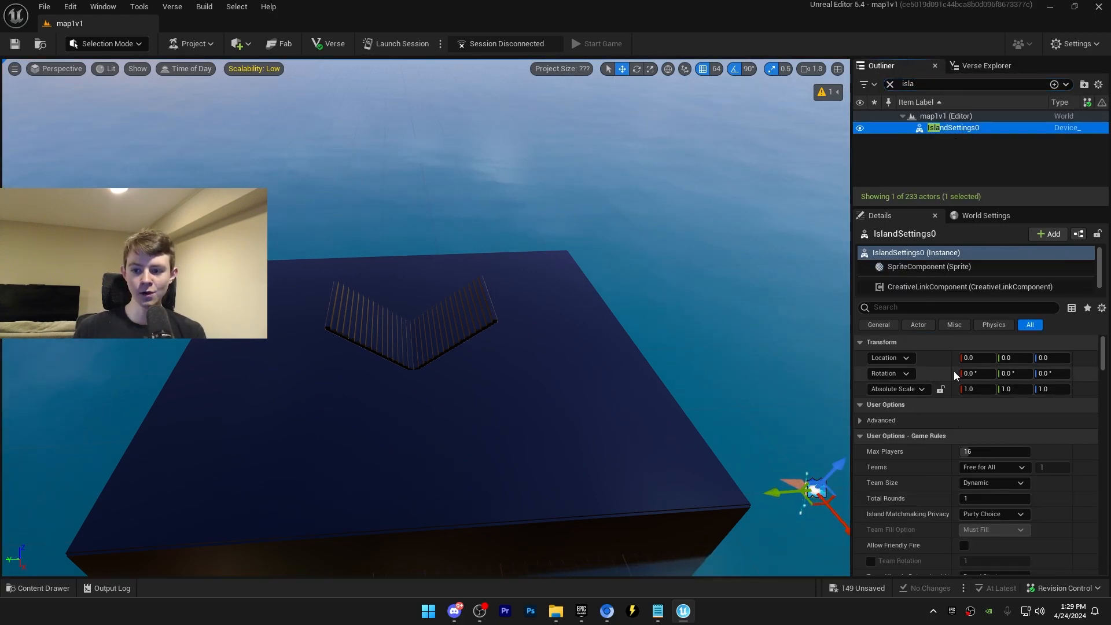
- Set the island's Max Players to 2 and its Team Size to 1
scroll(978, 394, down, 1)
click(978, 433)
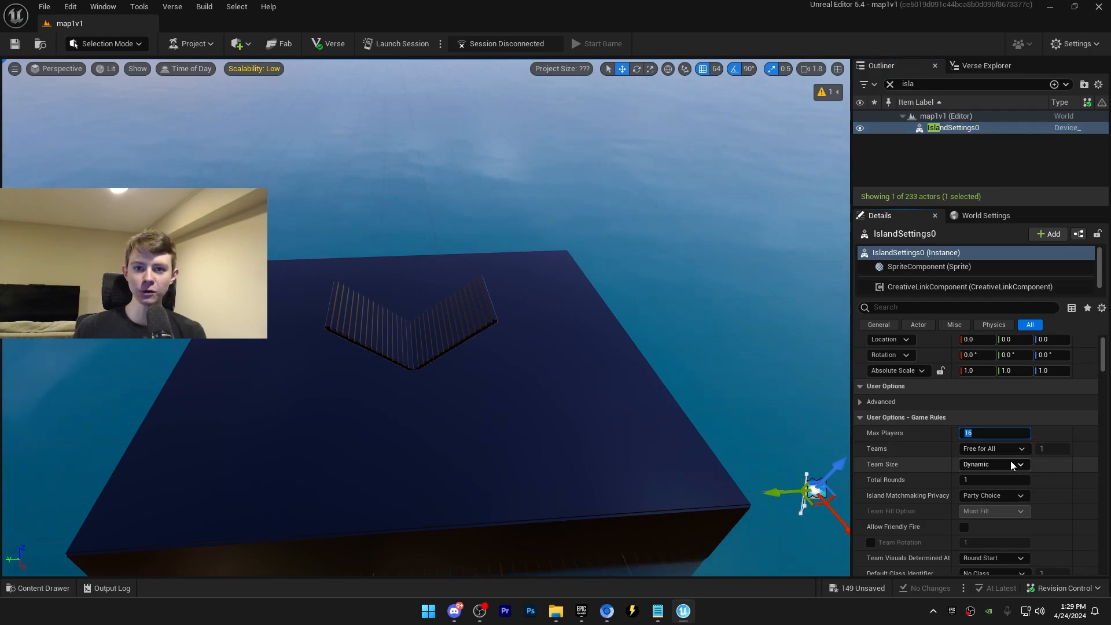
text(2)
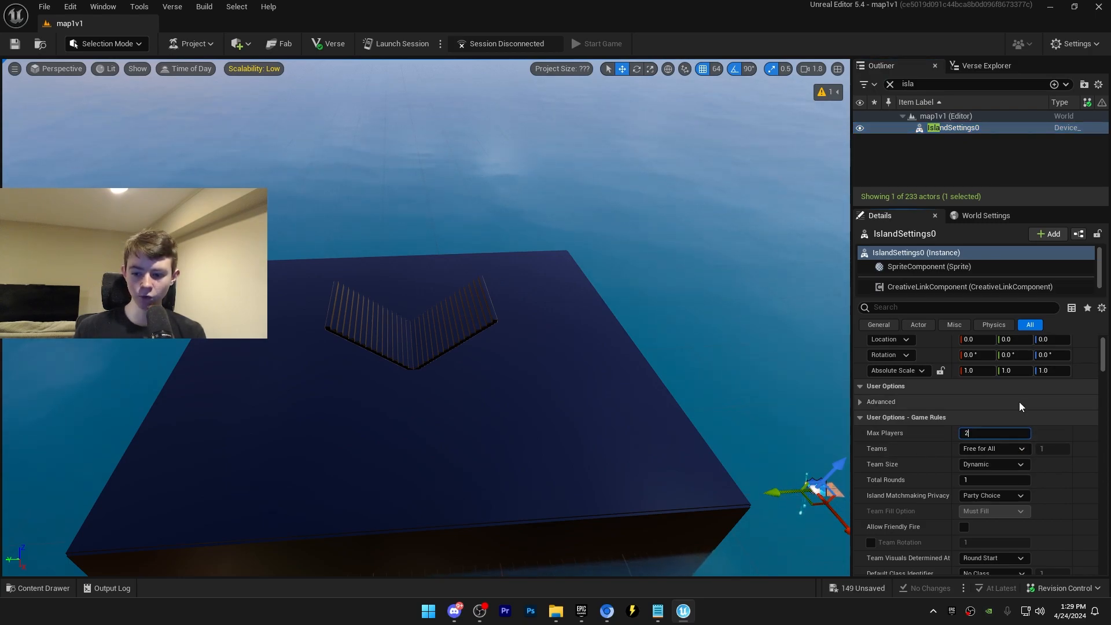
key(Return)
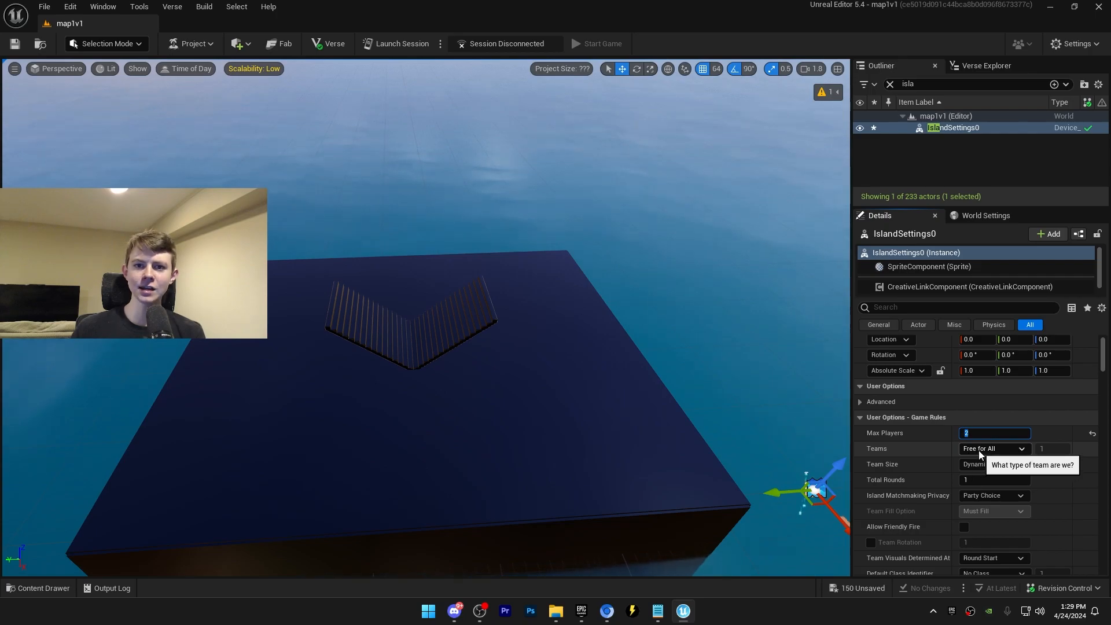
click(987, 464)
click(965, 480)
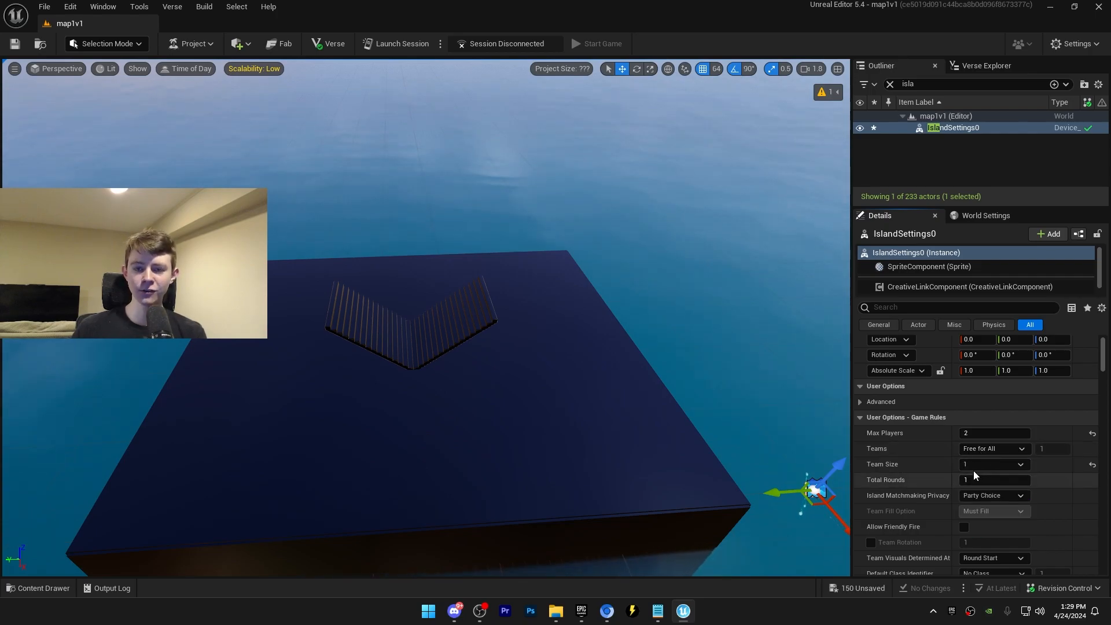
- Set the island's Total Rounds to 99 and Auto Start to 90, and enable Force Start at Max Players
click(1017, 484)
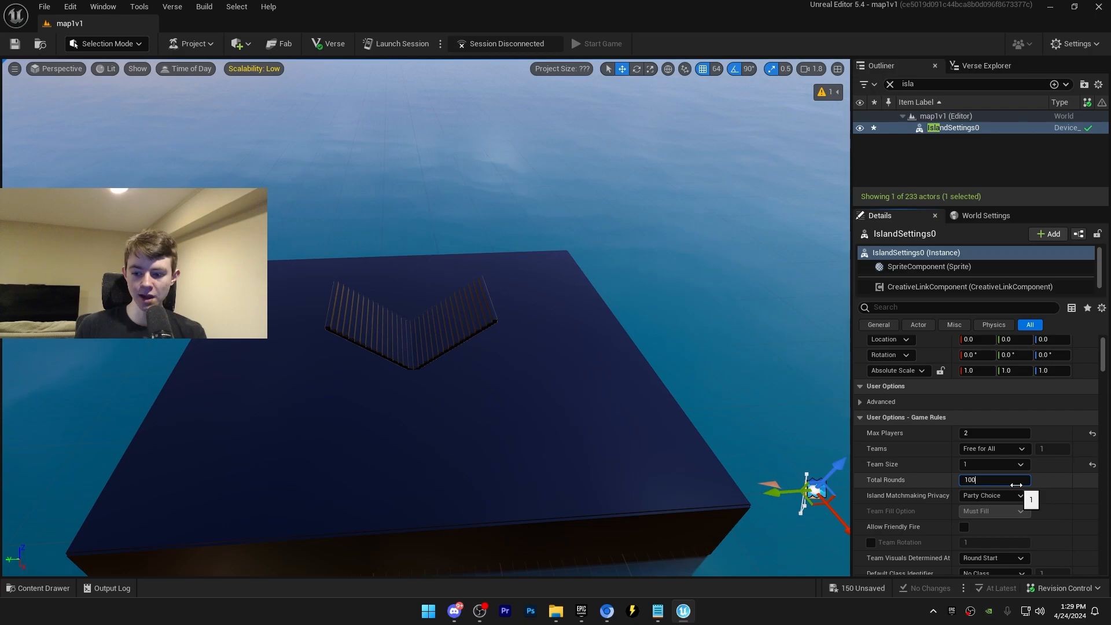
key(Return)
scroll(984, 492, down, 3)
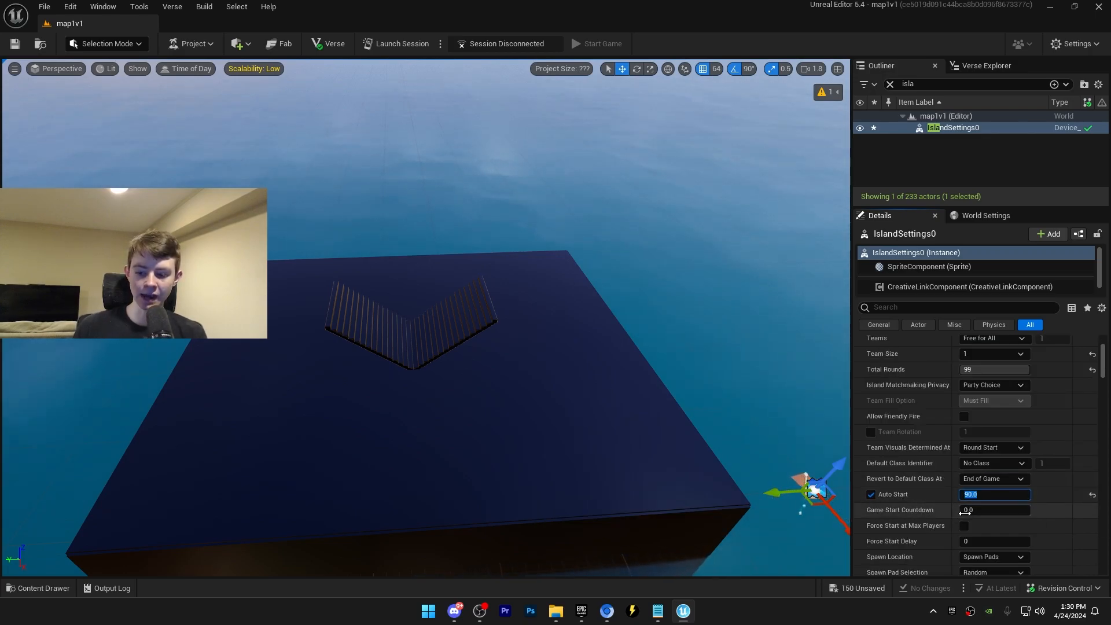
click(964, 526)
- Set Join in Progress to Spawn and the Elimination Score to 1 in the island settings
scroll(918, 524, down, 5)
click(990, 486)
click(984, 520)
scroll(982, 504, down, 2)
click(984, 494)
text(1)
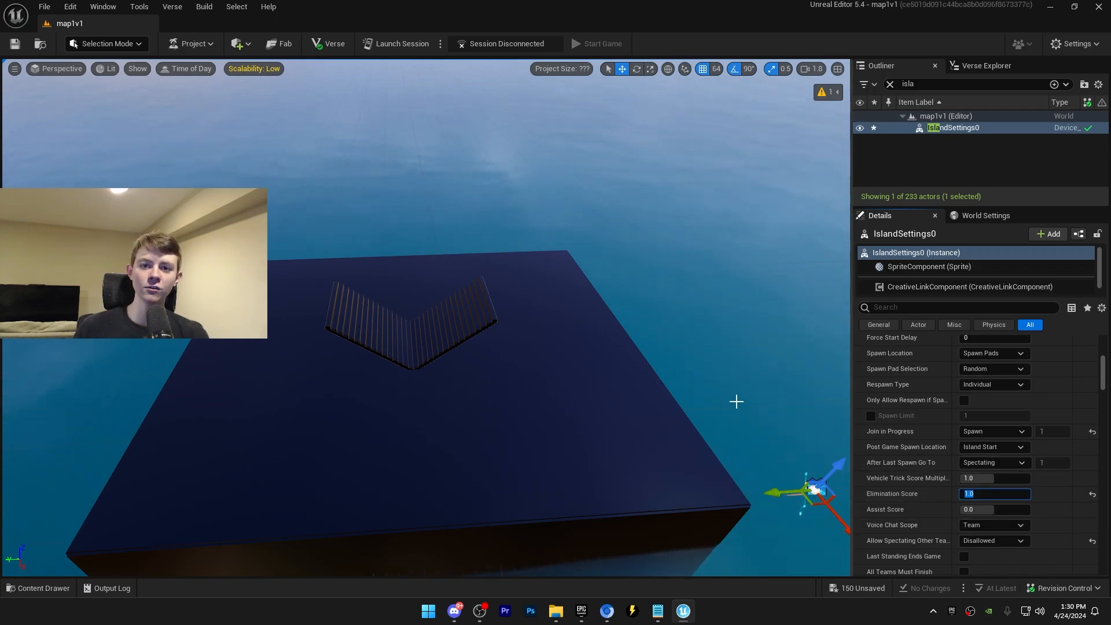
- Set the island's Spawn Immunity Time to 1 and its Energy Recharge Amount to 100
scroll(960, 481, down, 6)
click(969, 463)
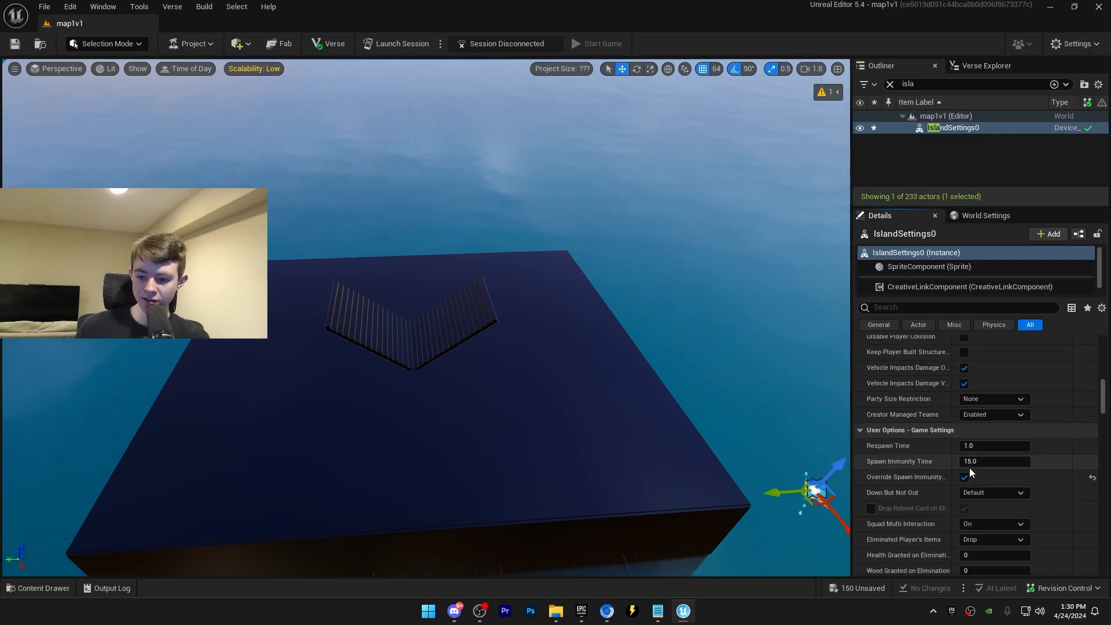
text(1)
scroll(926, 446, down, 10)
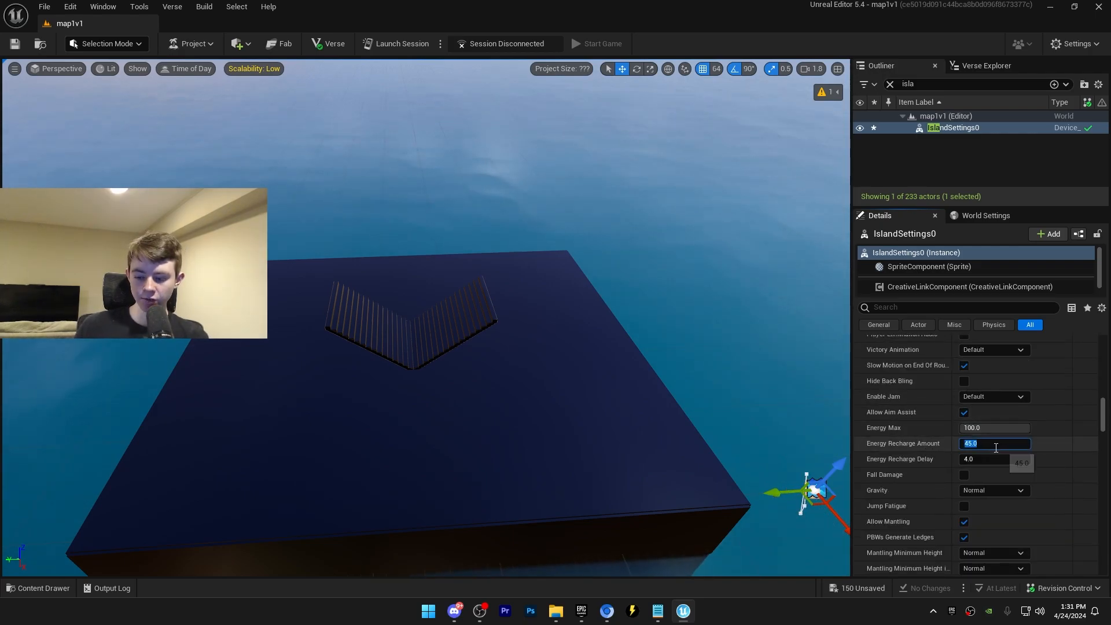
key(Tab)
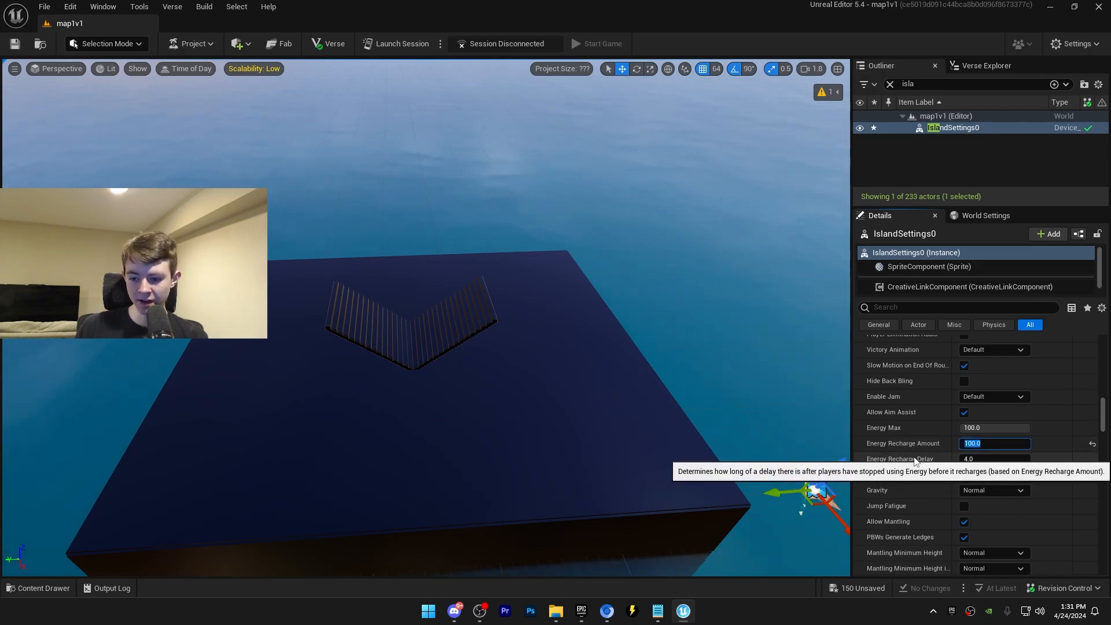
- Set the island's sprinting energy cost to 0 and enter a new Starting Shield Percentage
scroll(992, 483, down, 5)
click(979, 485)
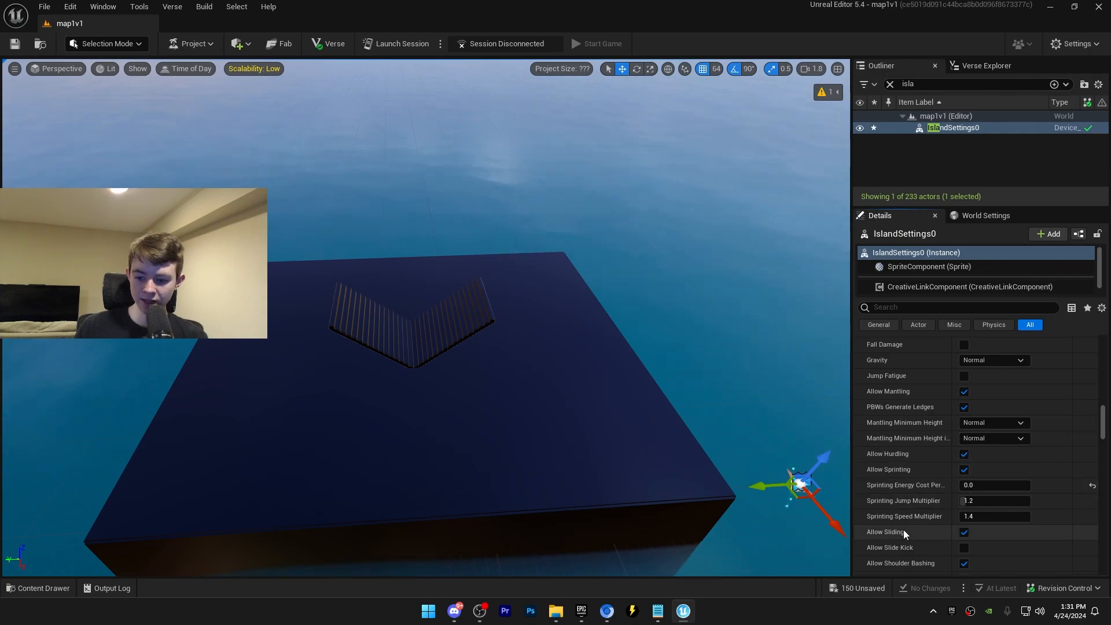
scroll(963, 490, up, 5)
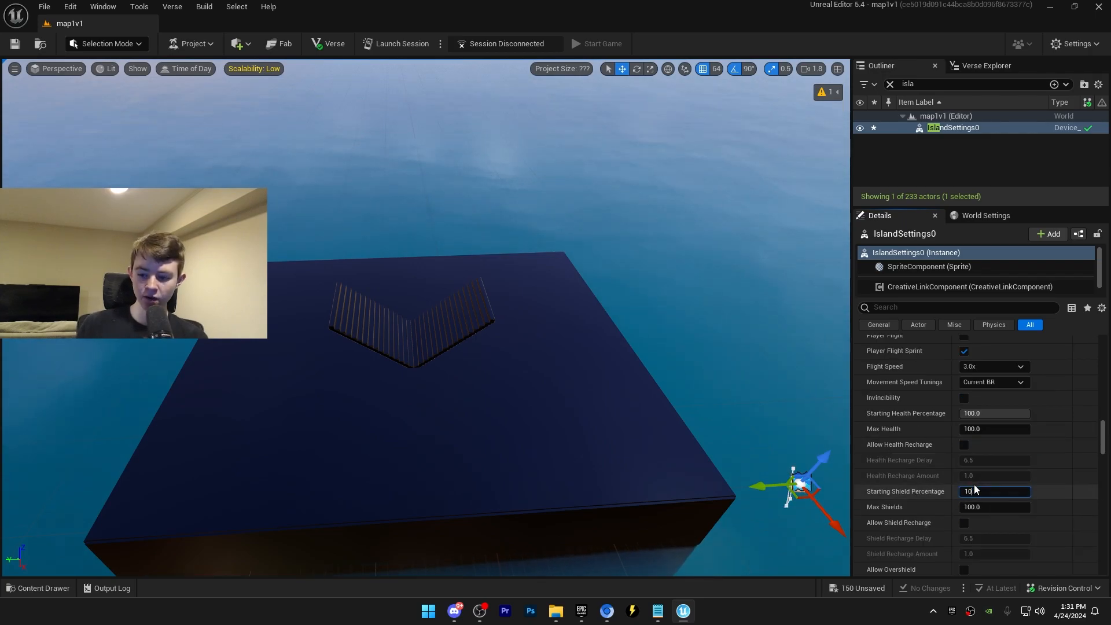
- Enable Infinite Consumables and change the Environment Damage option in the island settings
scroll(949, 503, down, 5)
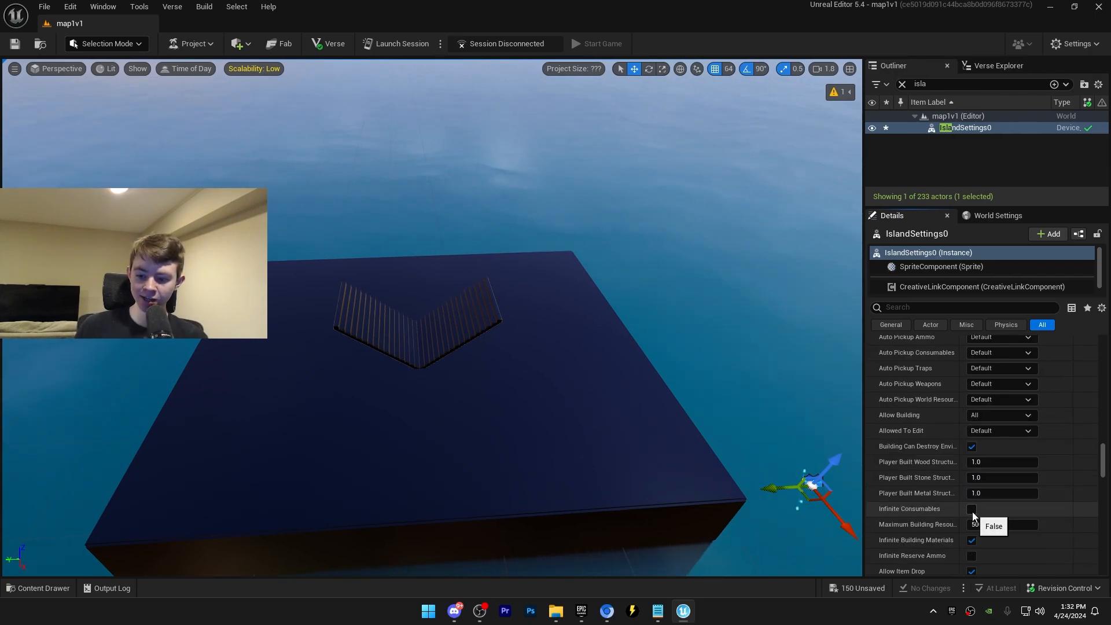
scroll(978, 516, down, 3)
scroll(915, 547, down, 1)
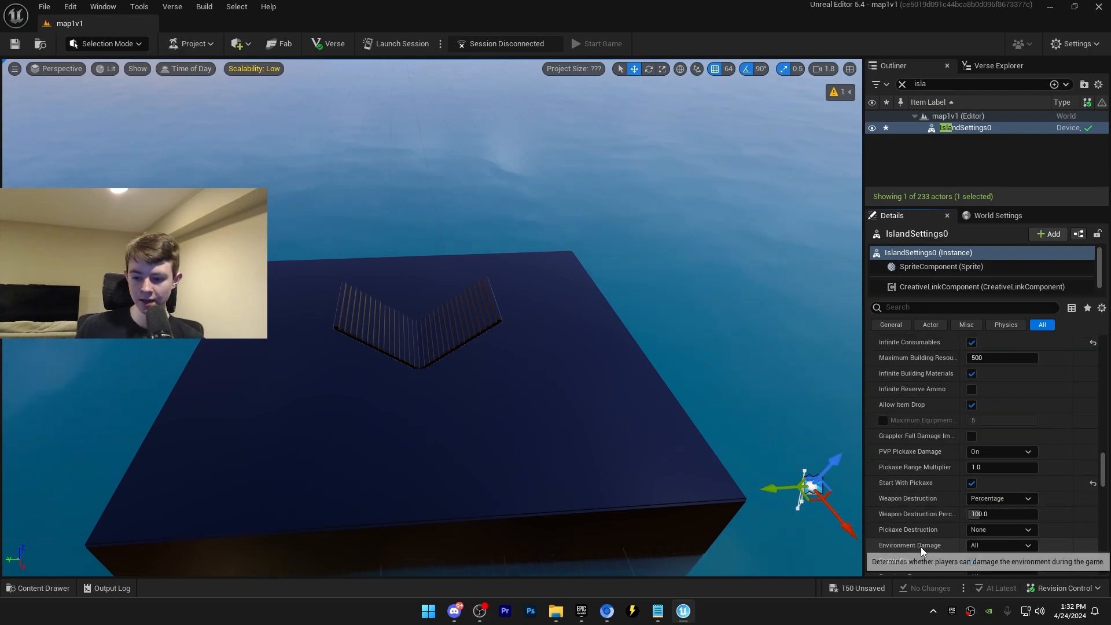
click(981, 545)
click(1012, 578)
- Set the island's Time of Day to 1:00 PM and its HUD Info Type to Score
scroll(1013, 548, down, 4)
click(1001, 451)
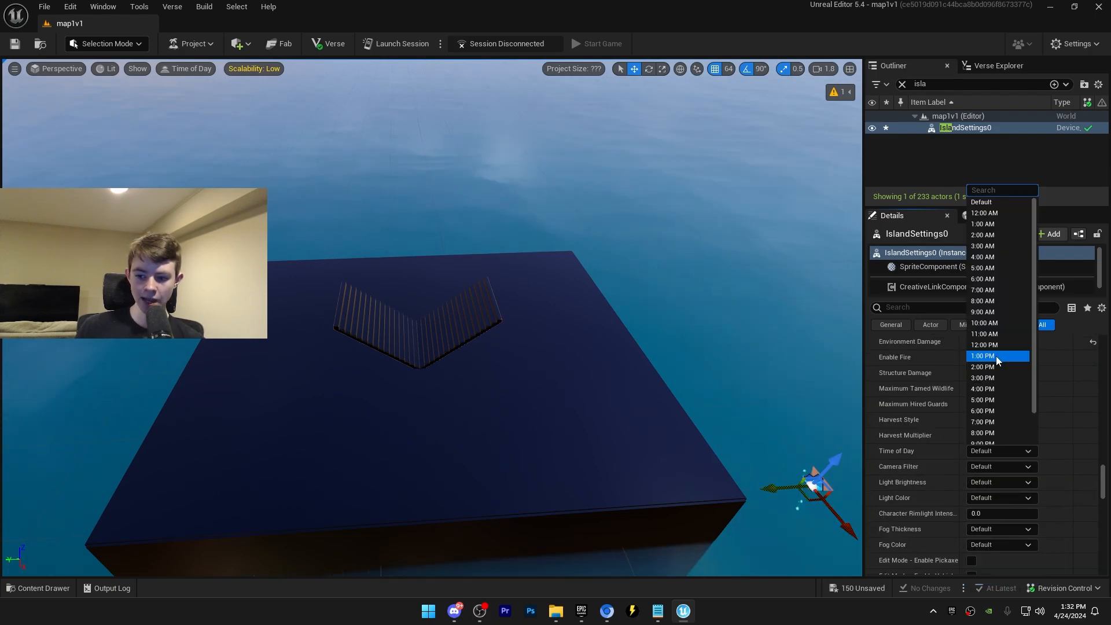
click(996, 357)
scroll(1031, 558, down, 5)
click(979, 475)
click(1001, 498)
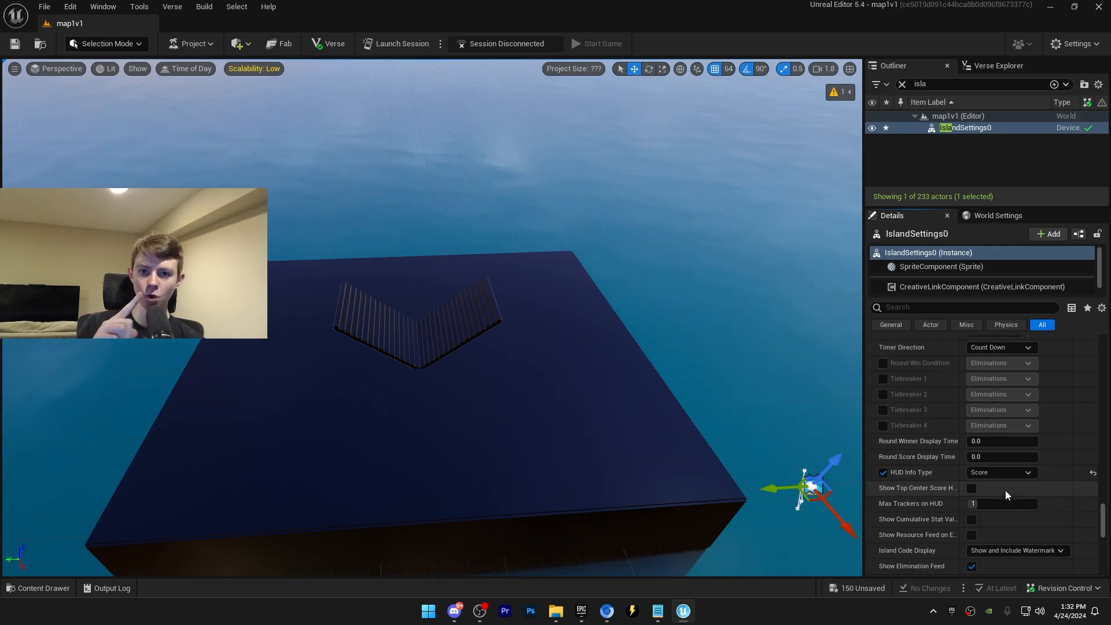
scroll(1006, 490, down, 5)
click(949, 307)
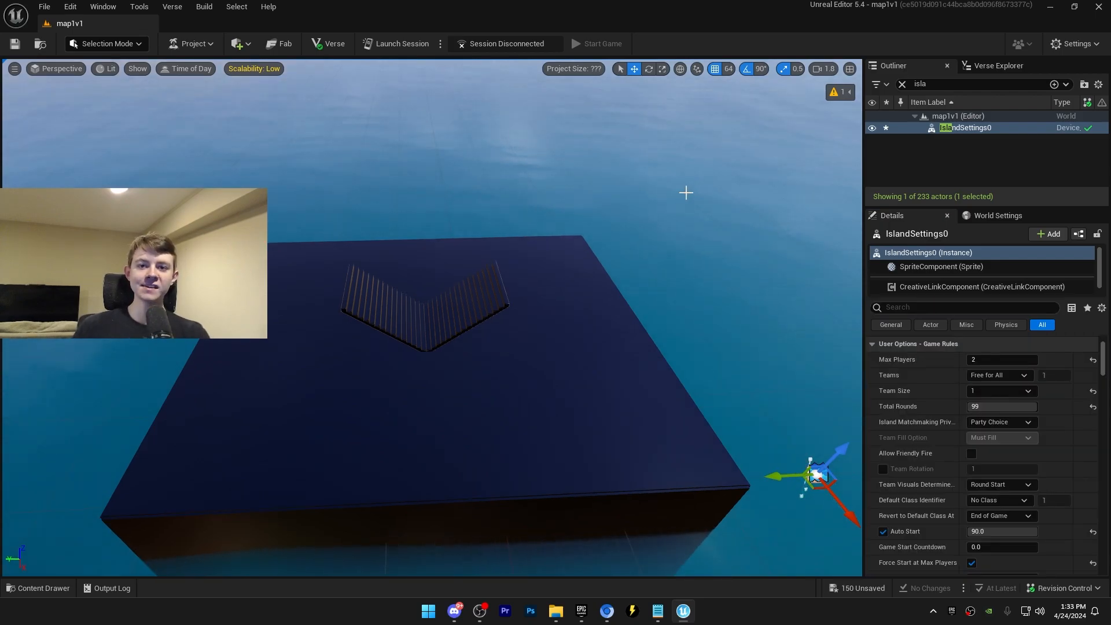
- Place a row of devices on the platform in front of the stairs, including an Item Placer, a Player Counter and a Timer Device
right_drag(686, 192, 637, 231)
key(w)
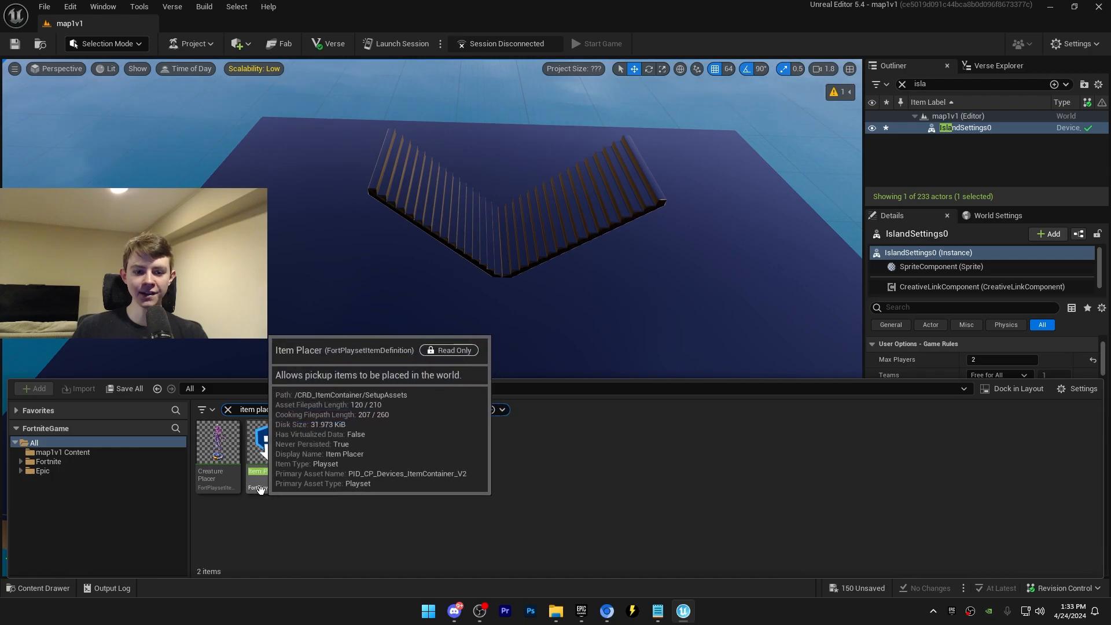
drag(269, 458, 403, 301)
drag(403, 304, 403, 303)
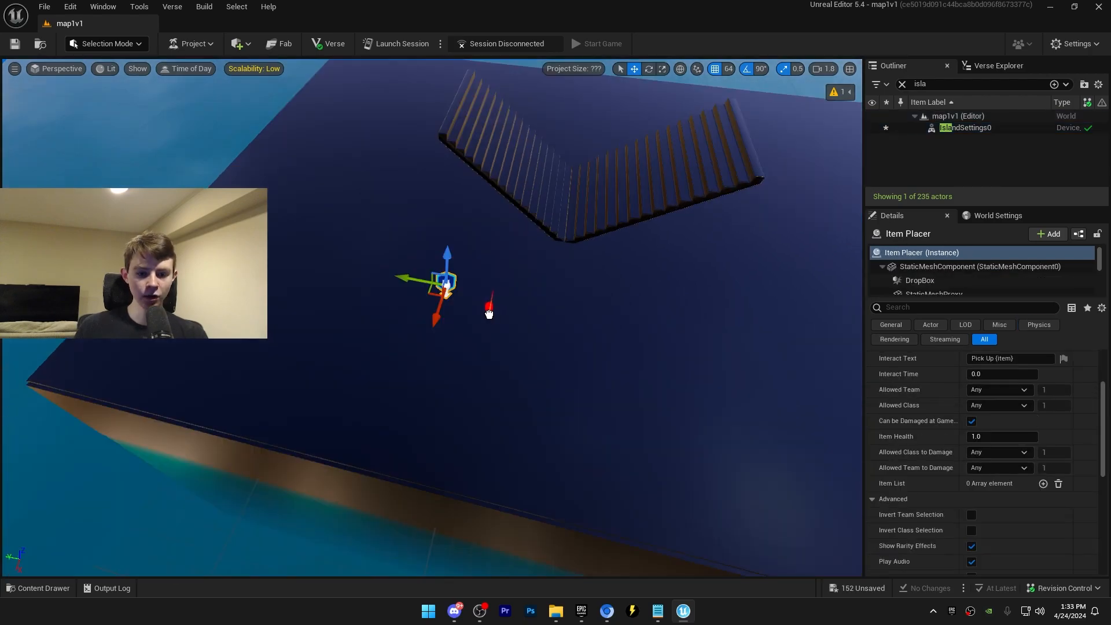
drag(475, 313, 476, 313)
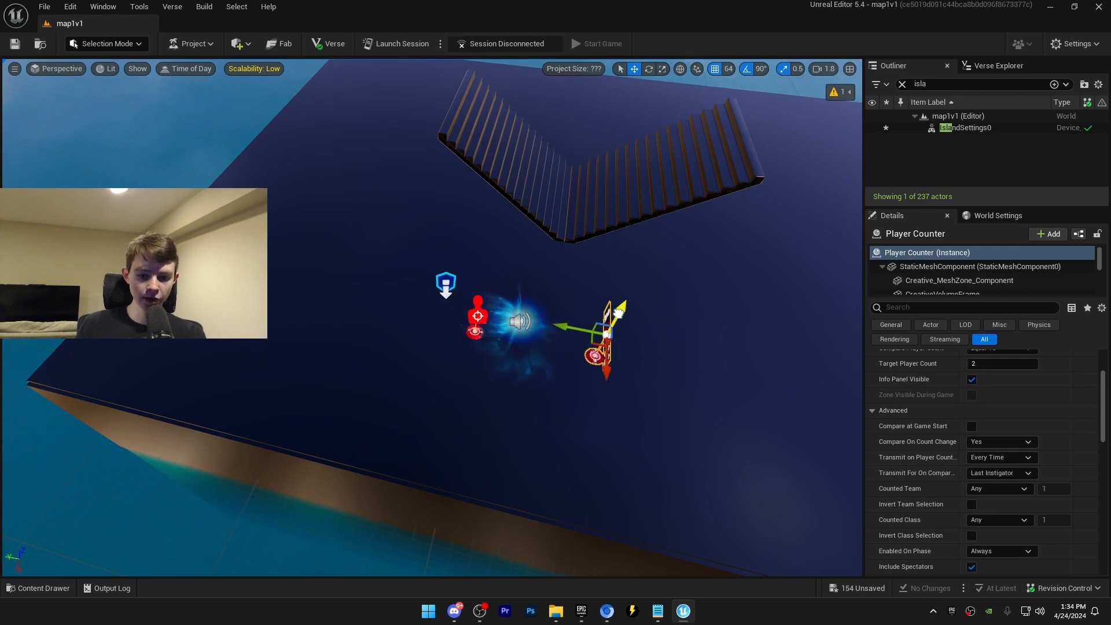
key(ctrl+space)
drag(566, 451, 673, 375)
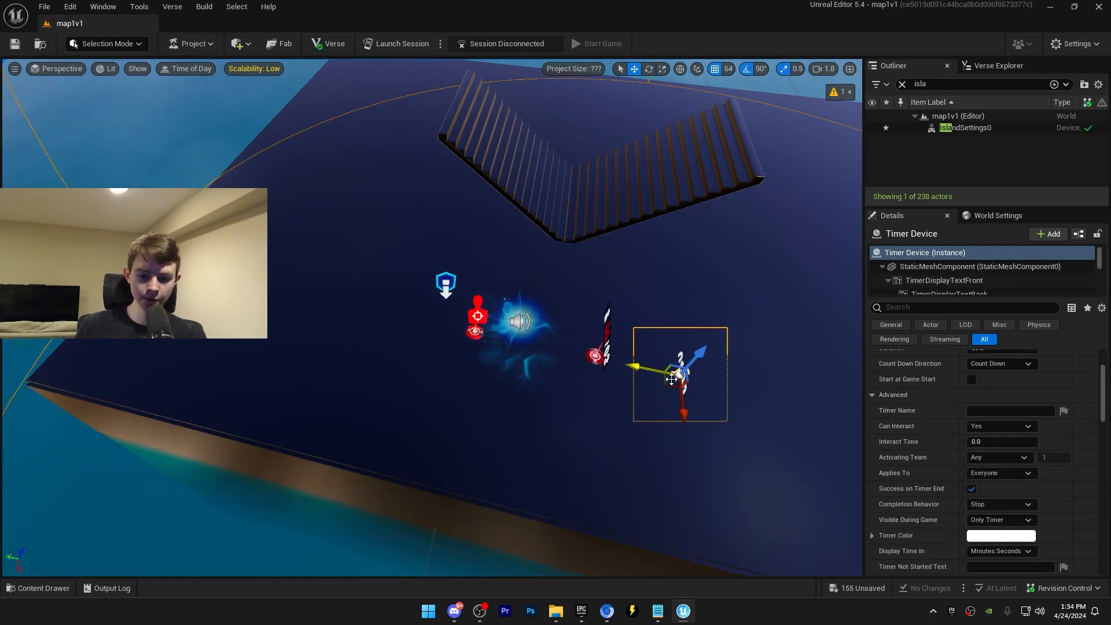
- Add a Barrier Device with a Barrier Depth of 0.1 and move it to where the two stair flights meet
key(ctrl+space)
text(barrier)
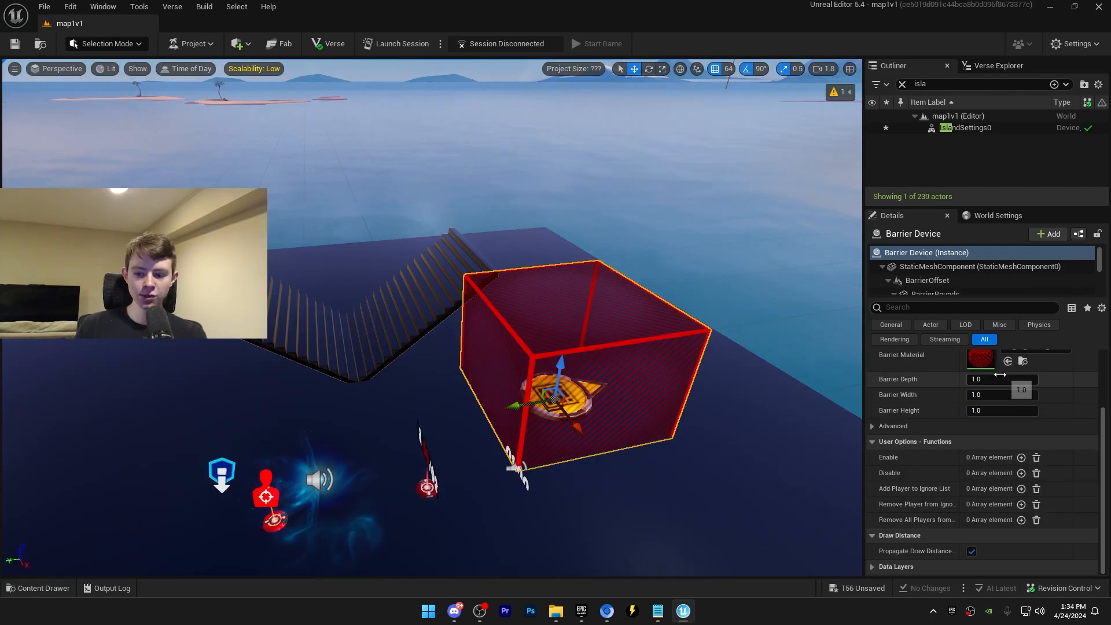
click(1000, 378)
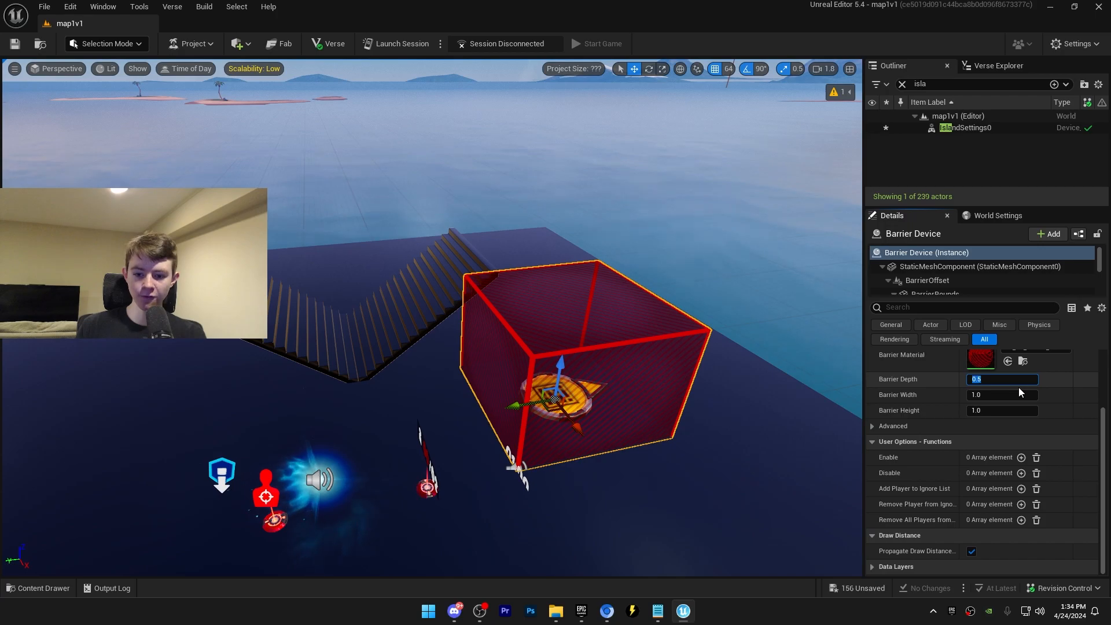
text(0.1)
key(Return)
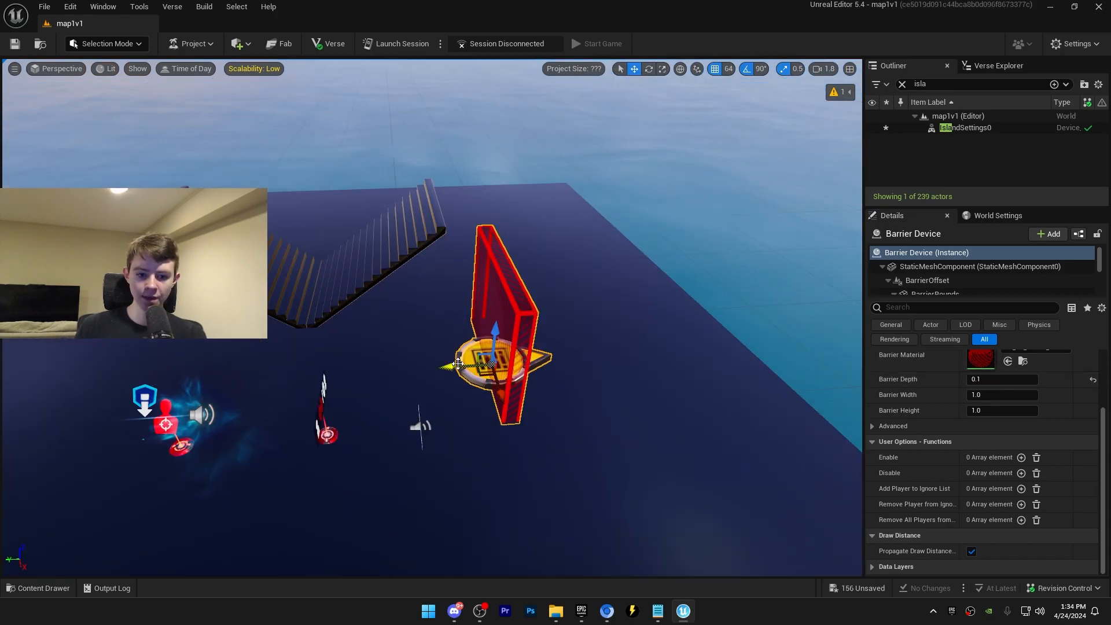
drag(458, 363, 256, 370)
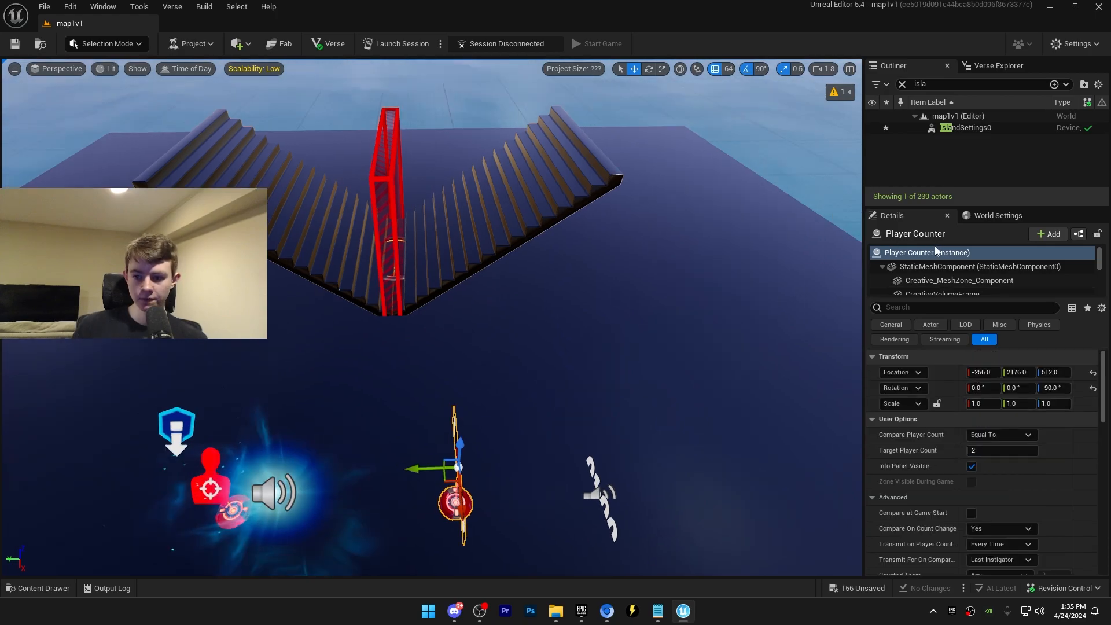
- Enable Use Zone on the Player Counter with a Zone Width of 0.2 tiles and fit the zone over the barrier
click(955, 307)
text(zone)
click(971, 403)
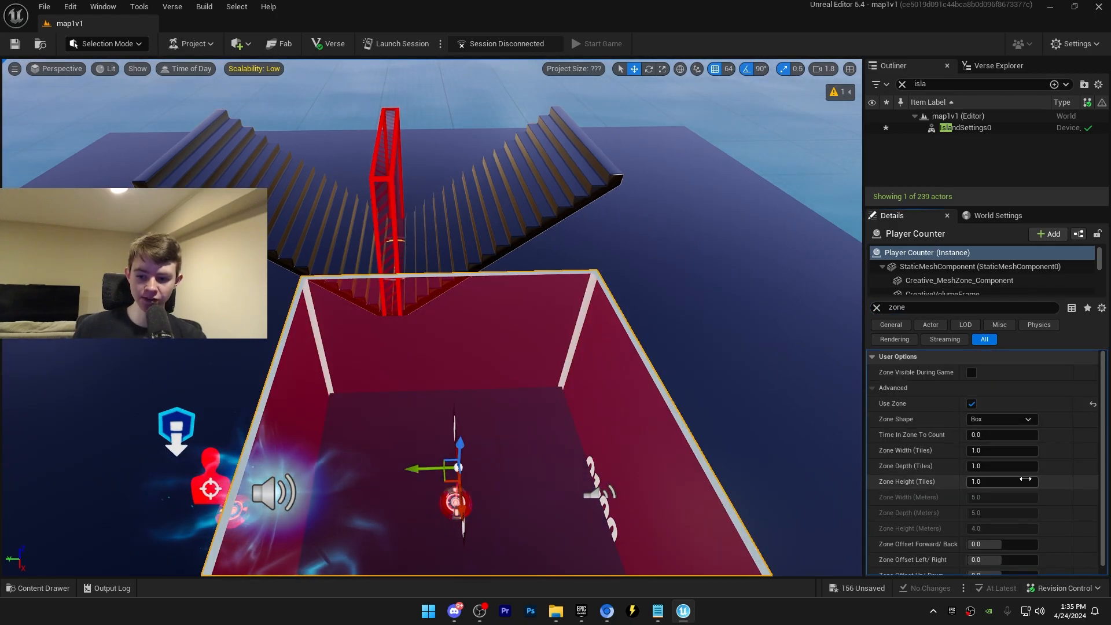
scroll(1019, 475, down, 1)
click(975, 442)
text(0.2)
key(Return)
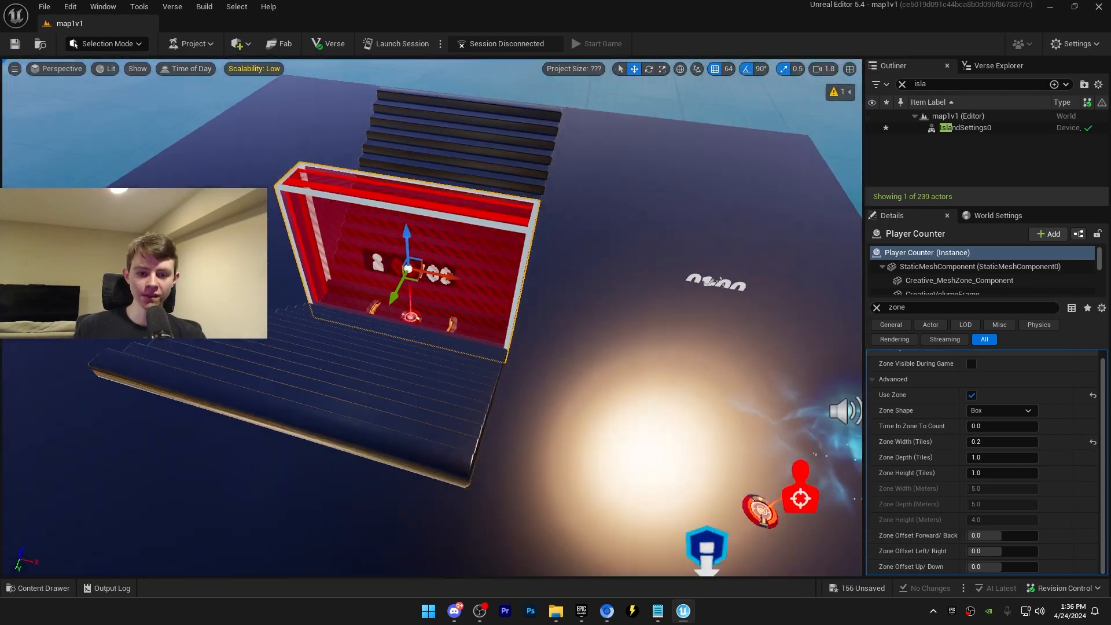
- Widen the Player Counter's zone around the barrier to 0.4 tiles
right_drag(550, 284, 550, 280)
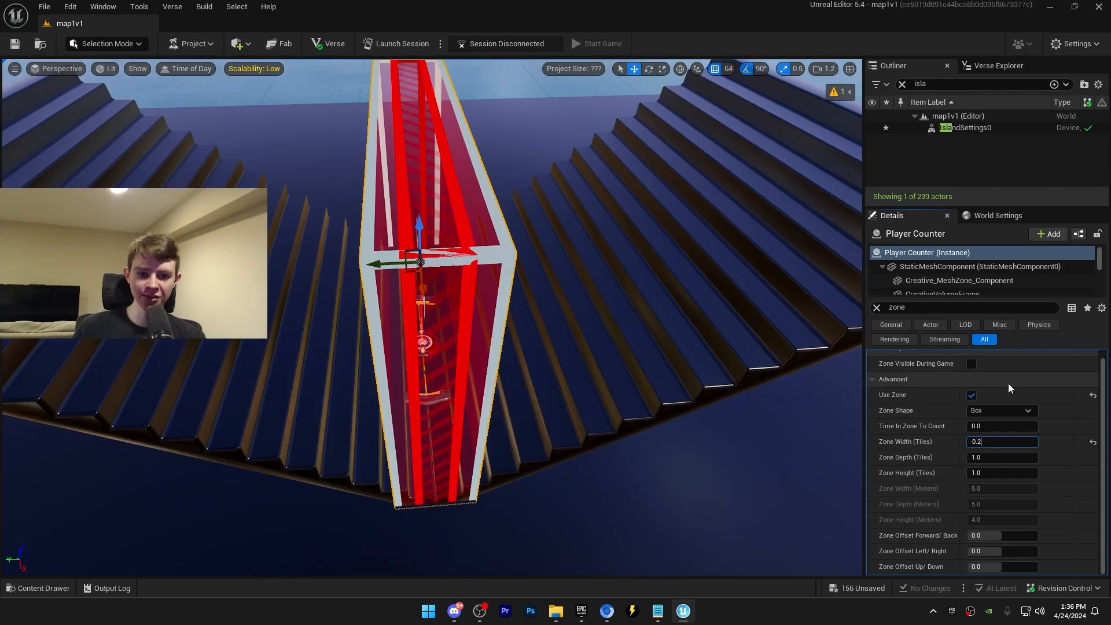
key(BackSpace)
text(4)
key(Return)
- Set the Timer Device's Duration to 3 seconds and lower the device beneath the platform floor
right_drag(636, 348, 521, 341)
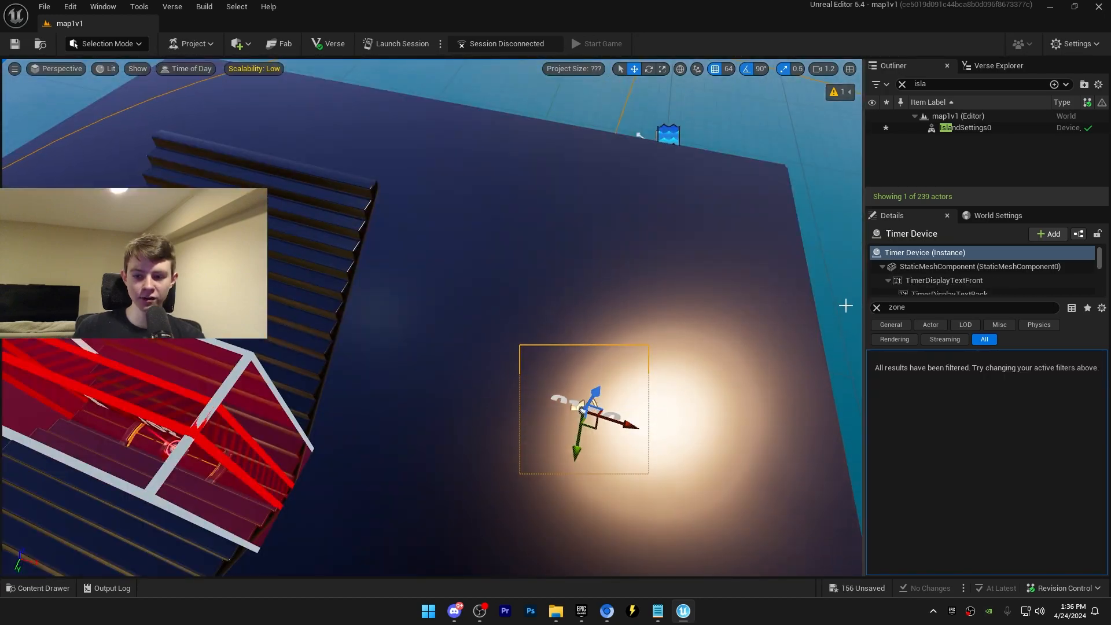
click(877, 307)
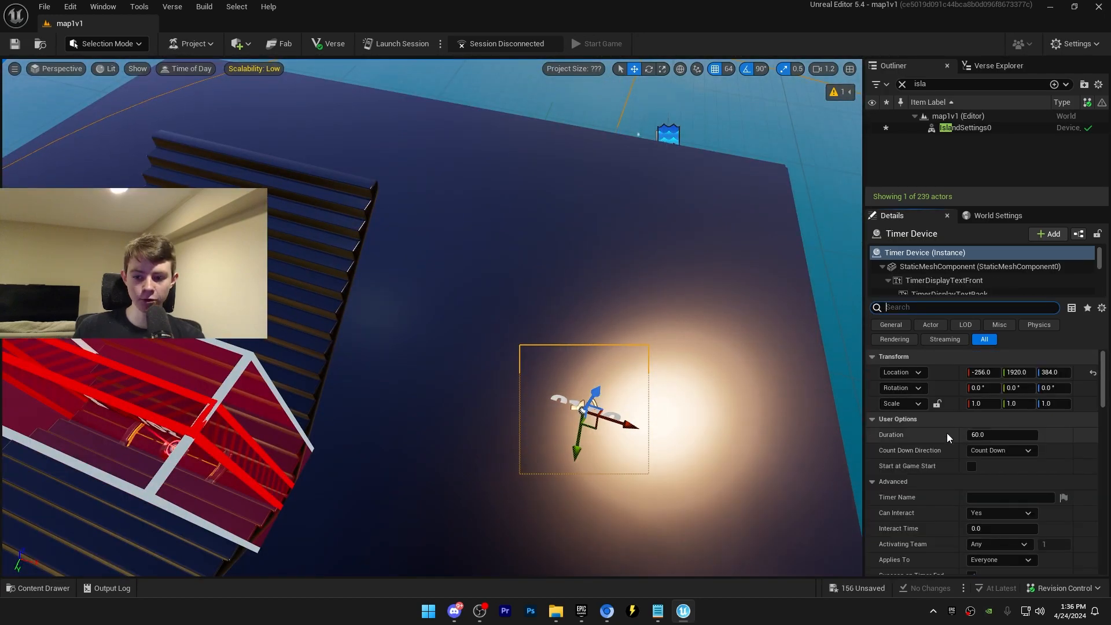
click(1002, 435)
right_drag(747, 405, 781, 404)
drag(581, 392, 566, 470)
- Set the Timer Device's Can Interact to No and its Completion Behavior to Reset
scroll(987, 457, down, 3)
click(992, 458)
click(992, 471)
scroll(939, 466, down, 6)
click(983, 426)
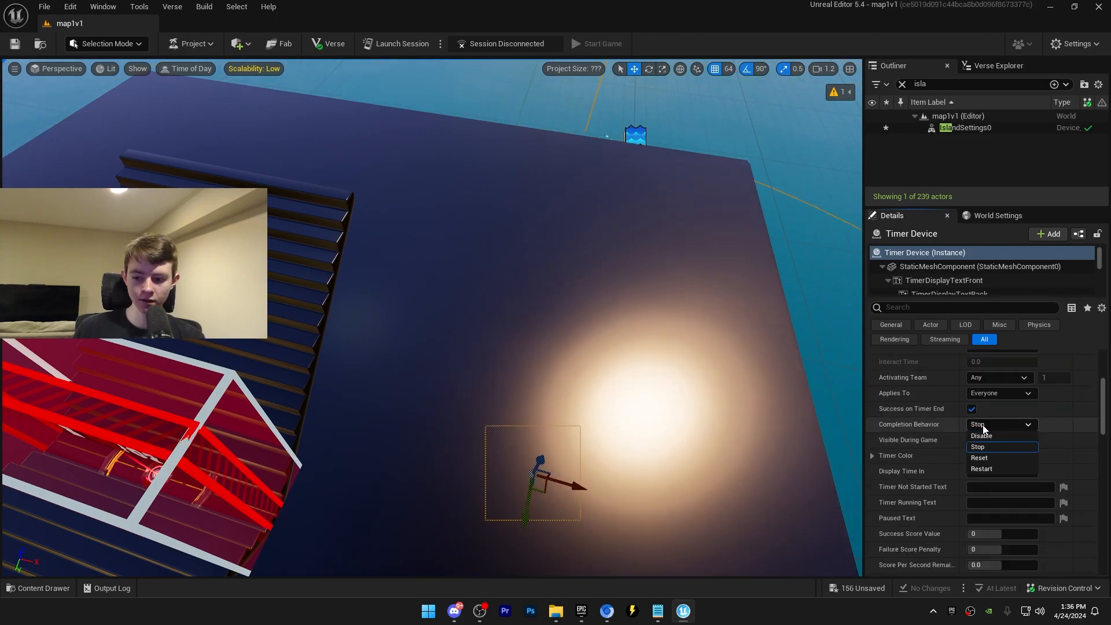
click(987, 458)
- Add a binding to the Timer Device's Start function with the Player Counter as its source
scroll(936, 497, down, 5)
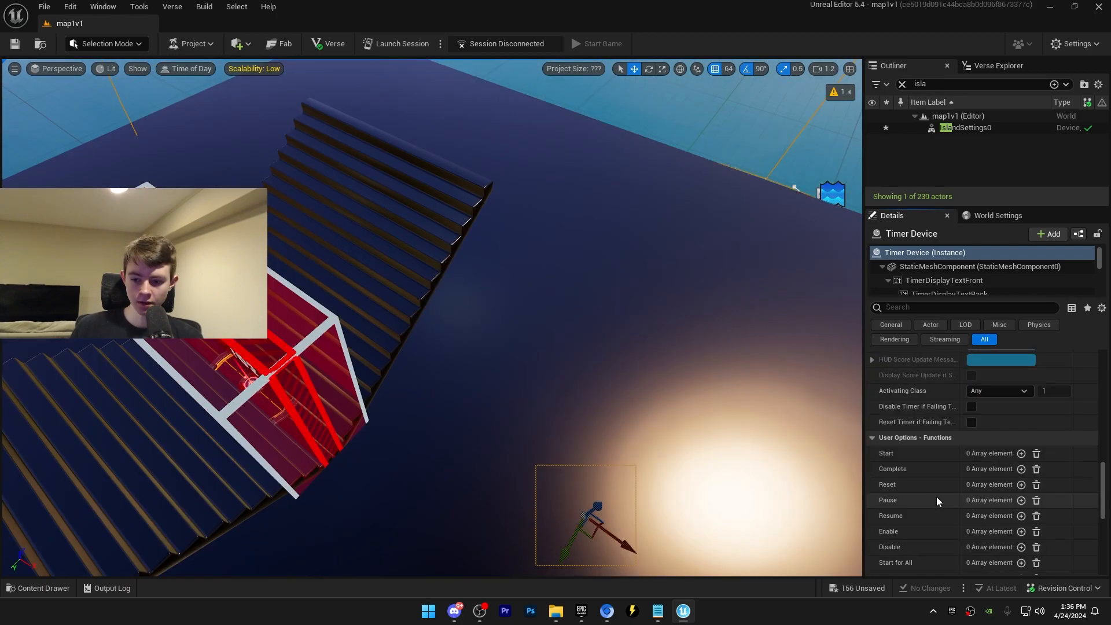
click(1021, 453)
click(957, 471)
text(player cou)
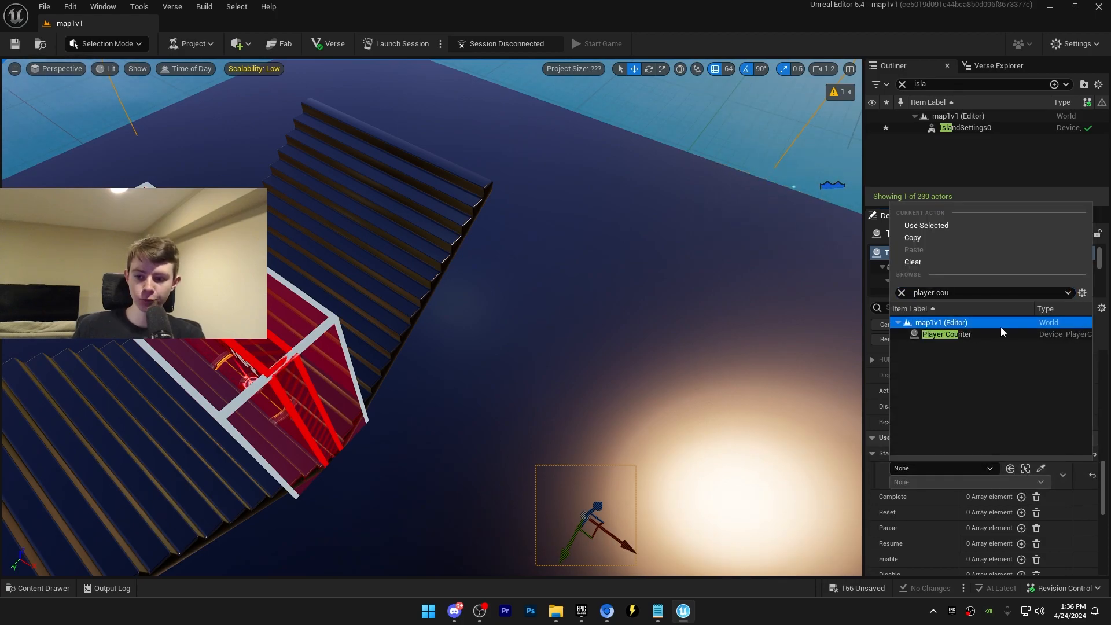
click(1001, 334)
- Bind the Barrier Device's Disable function to the Timer Device's On Success event
right_drag(552, 419, 399, 295)
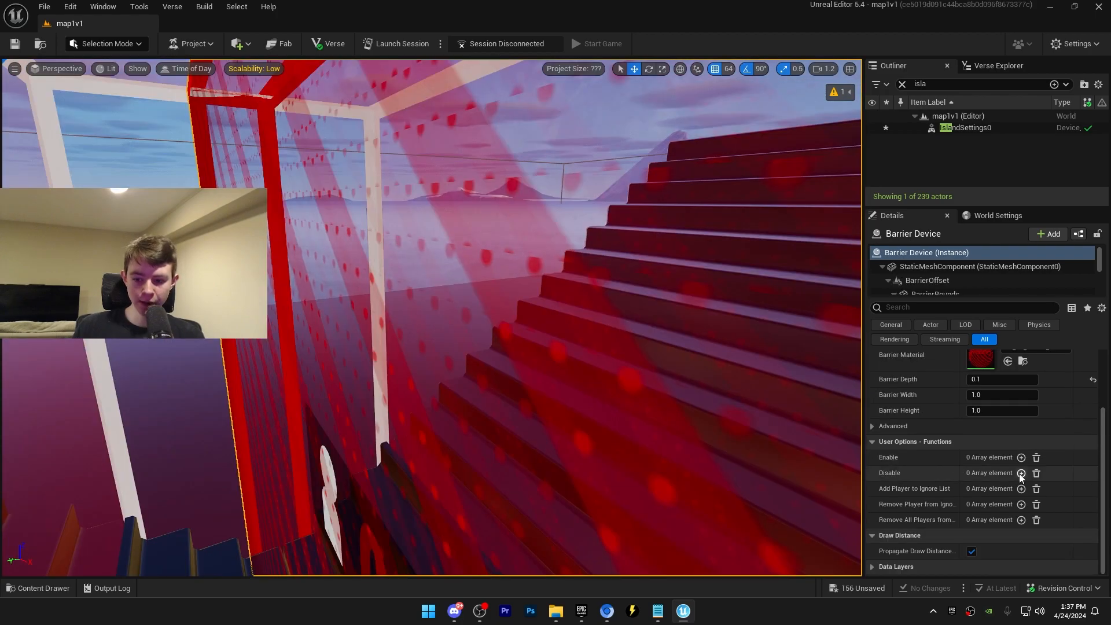
click(1021, 474)
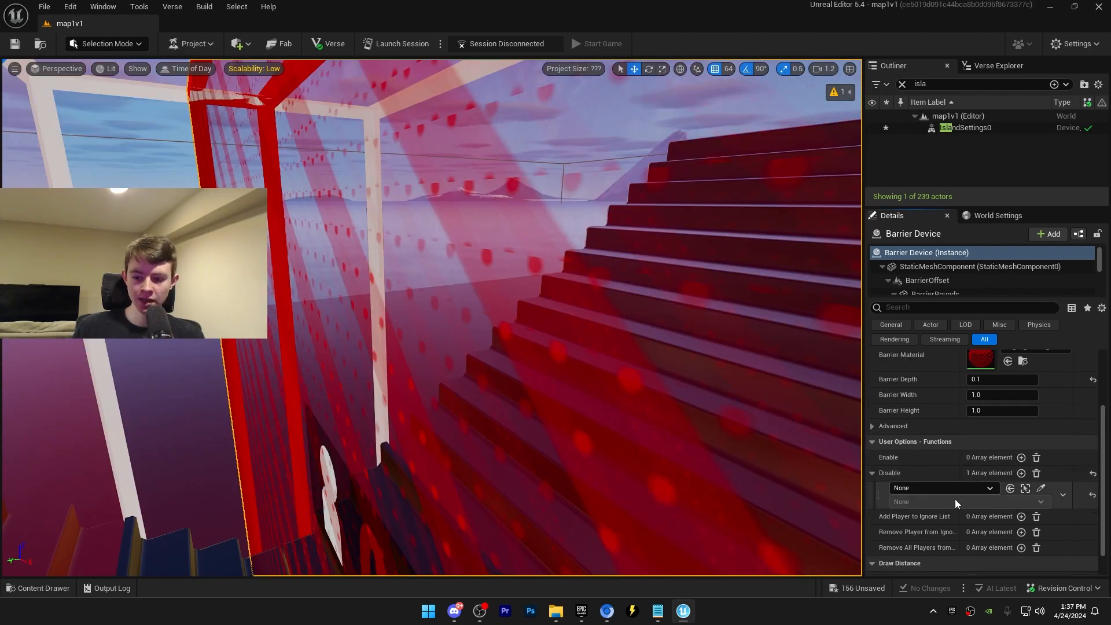
click(924, 493)
text(timer)
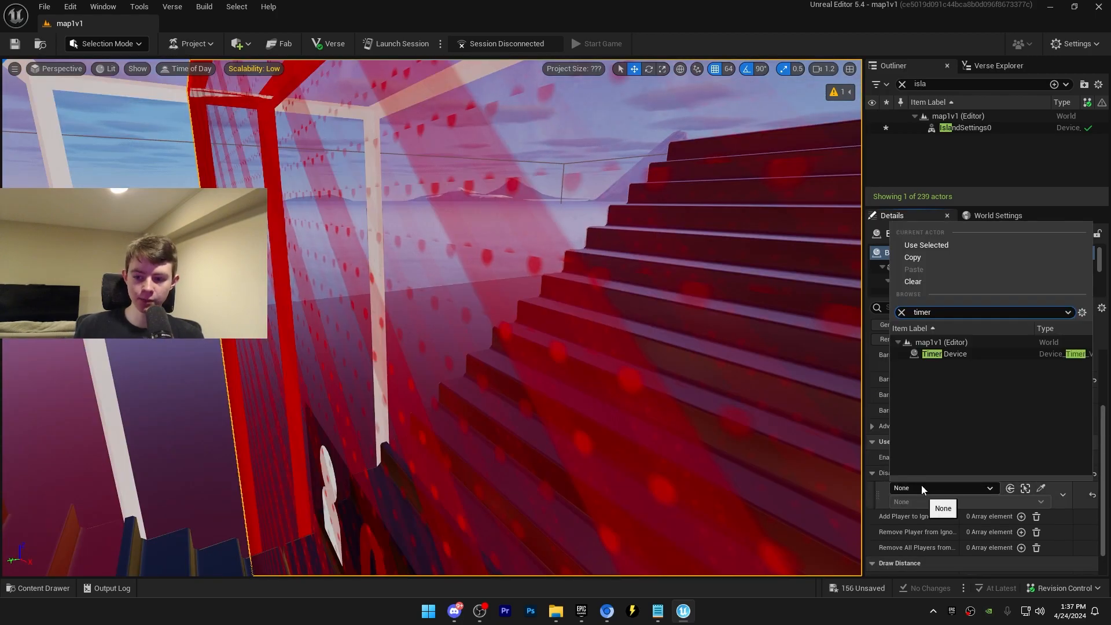
click(949, 353)
click(943, 502)
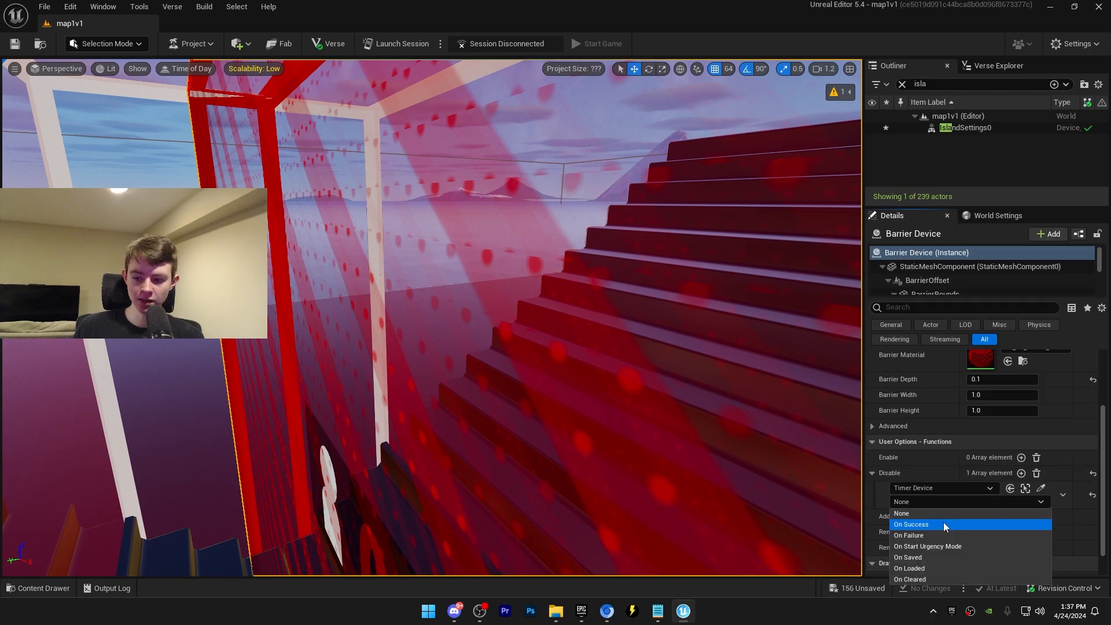
click(943, 524)
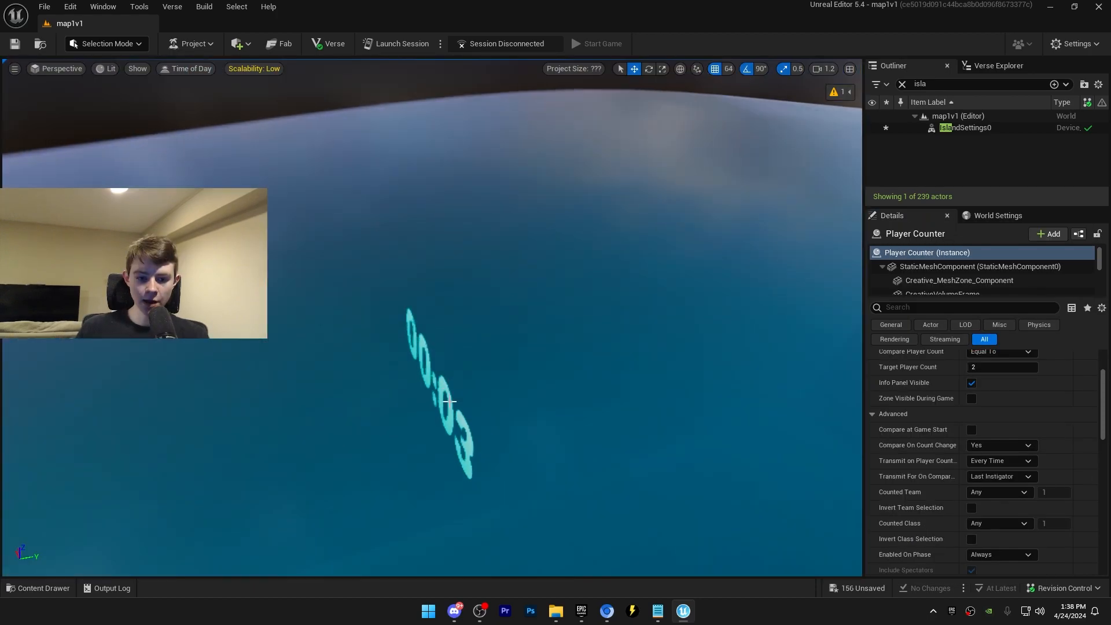
- Duplicate the Timer Device beneath the platform and place the copy beside the original
click(450, 400)
right_drag(450, 399, 555, 359)
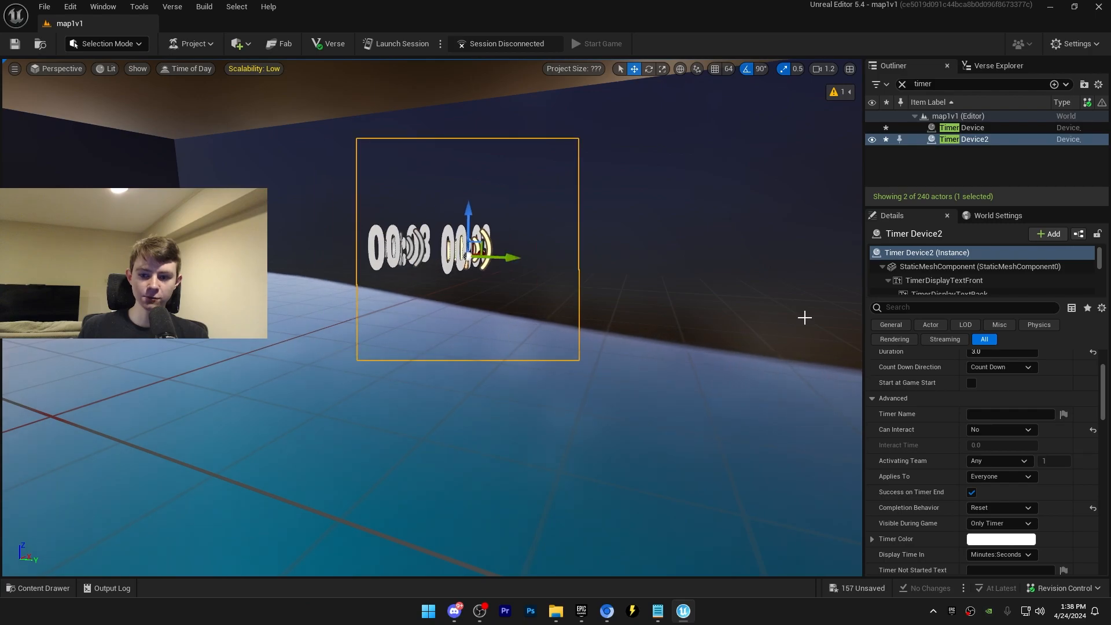
- Set the source of Timer Device2's Start binding to the original Timer Device, using its On Success event
click(1014, 434)
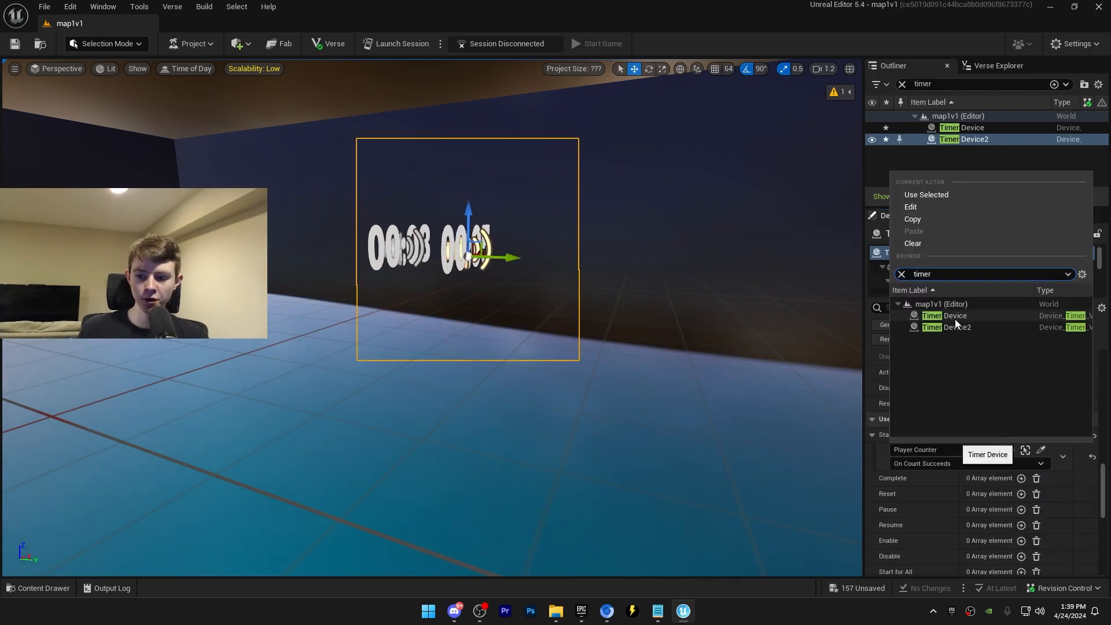
click(950, 317)
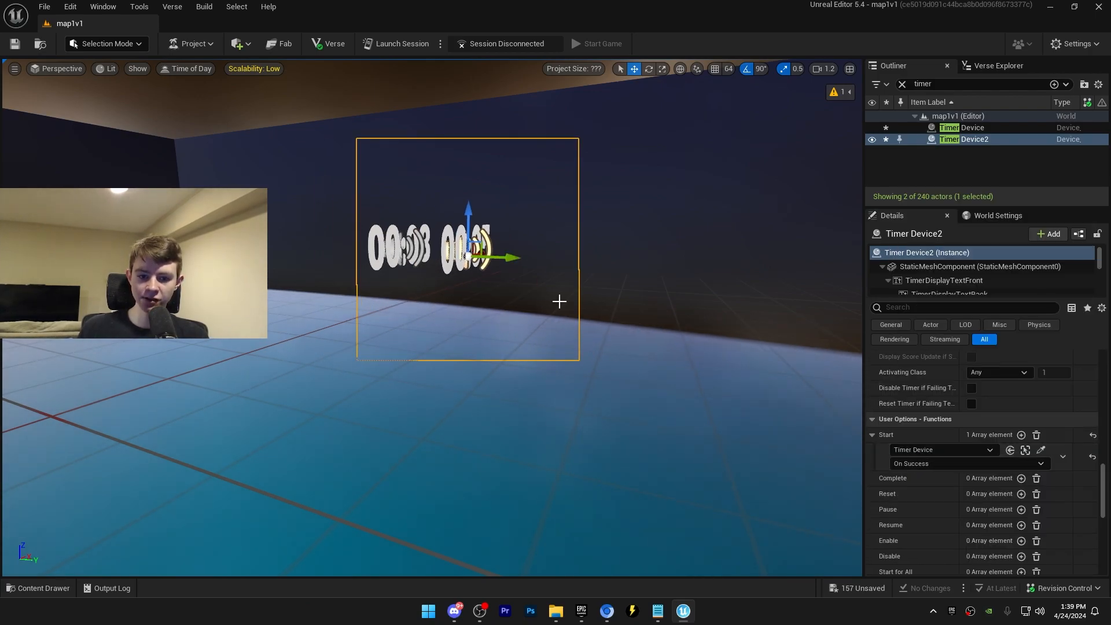
- Add an Enable binding to the Barrier Device with Timer Device2 as its source and choose the triggering event
right_drag(558, 297, 564, 249)
click(926, 84)
text(barrier)
click(963, 127)
click(1022, 429)
click(944, 444)
text(timer)
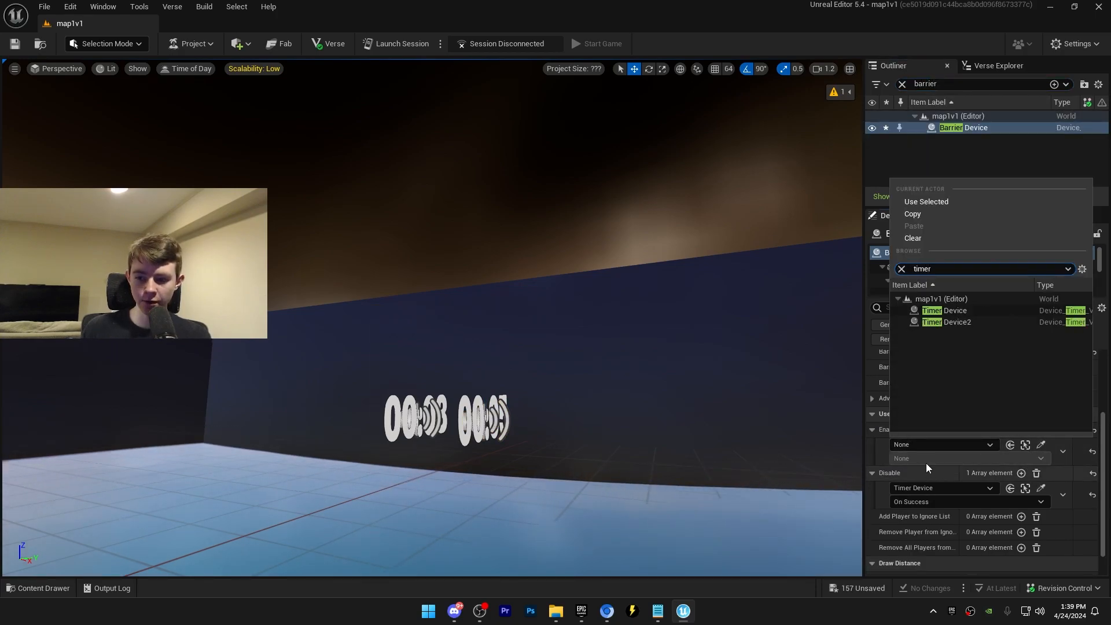
click(974, 321)
click(926, 459)
click(926, 481)
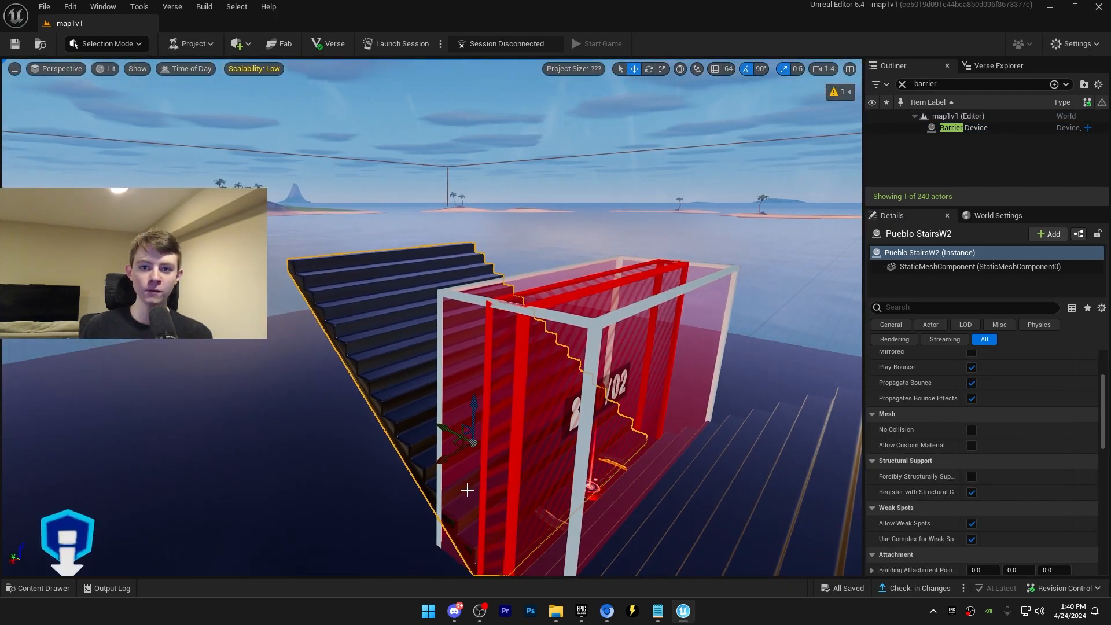
- Search the content for "explosive" and place an Explosive Device on top of the barrier
key(ctrl+space)
text(explosive)
drag(267, 443, 444, 323)
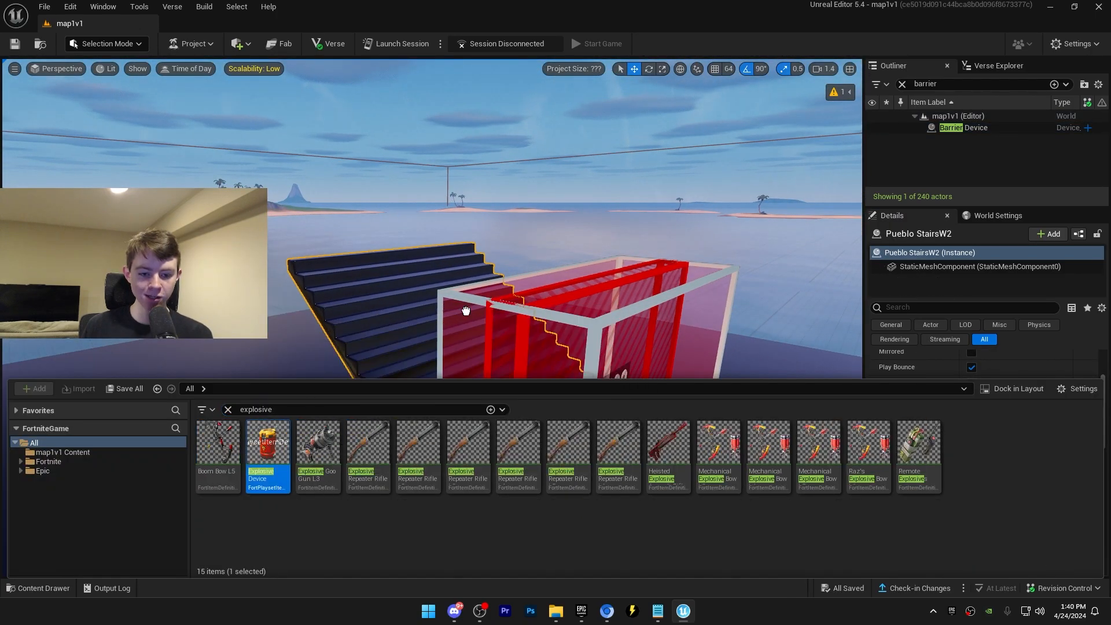
drag(619, 294, 602, 269)
right_drag(602, 269, 577, 285)
key(ctrl+space)
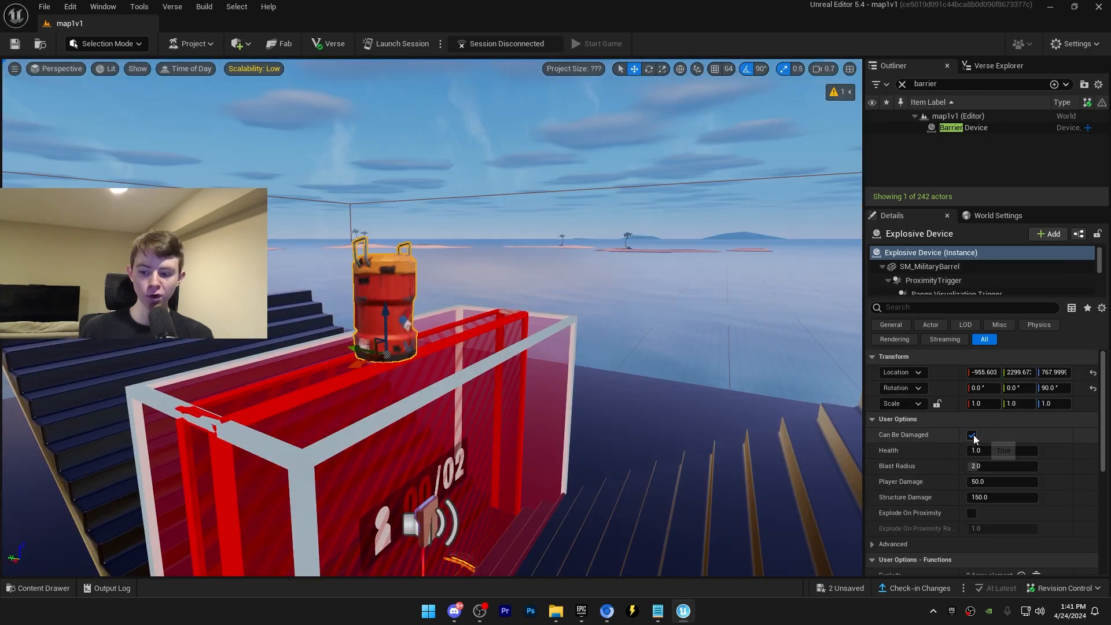
- Turn off the Explosive Device's Can Be Damaged and set Blast Radius to 10, Player Damage to 0 and Structure Damage to 20
click(973, 435)
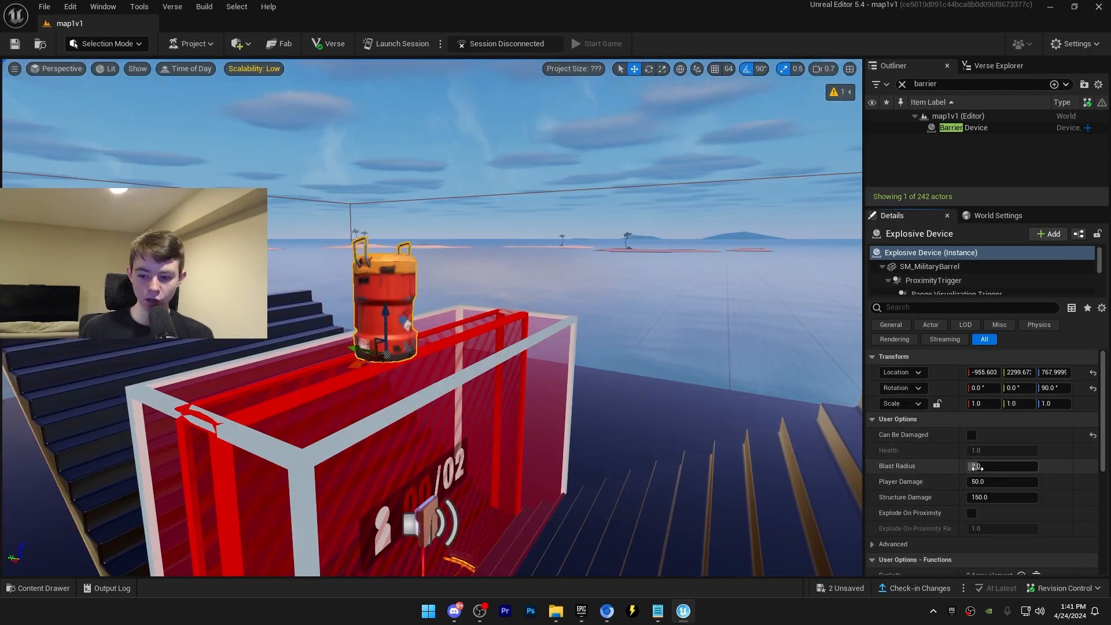
key(Tab)
text(0)
key(Tab)
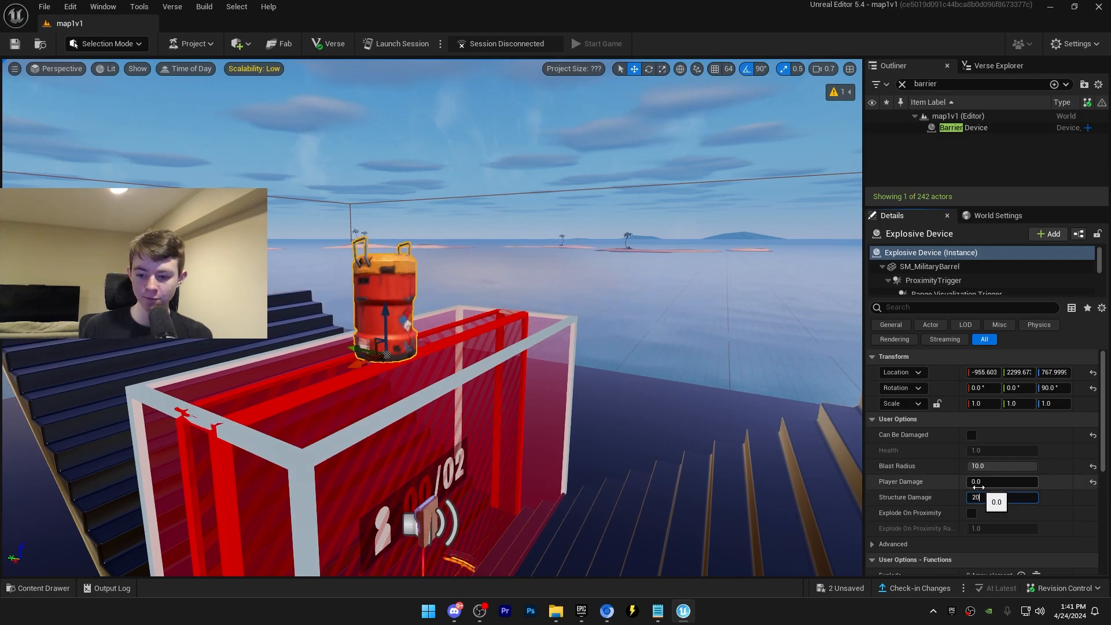
key(Return)
- Set the Explosive Device's Knockback to None, turn off Play Audio / VFX and Show Health Bar, and change Collision During Games
scroll(883, 421, down, 5)
click(993, 489)
scroll(995, 480, down, 3)
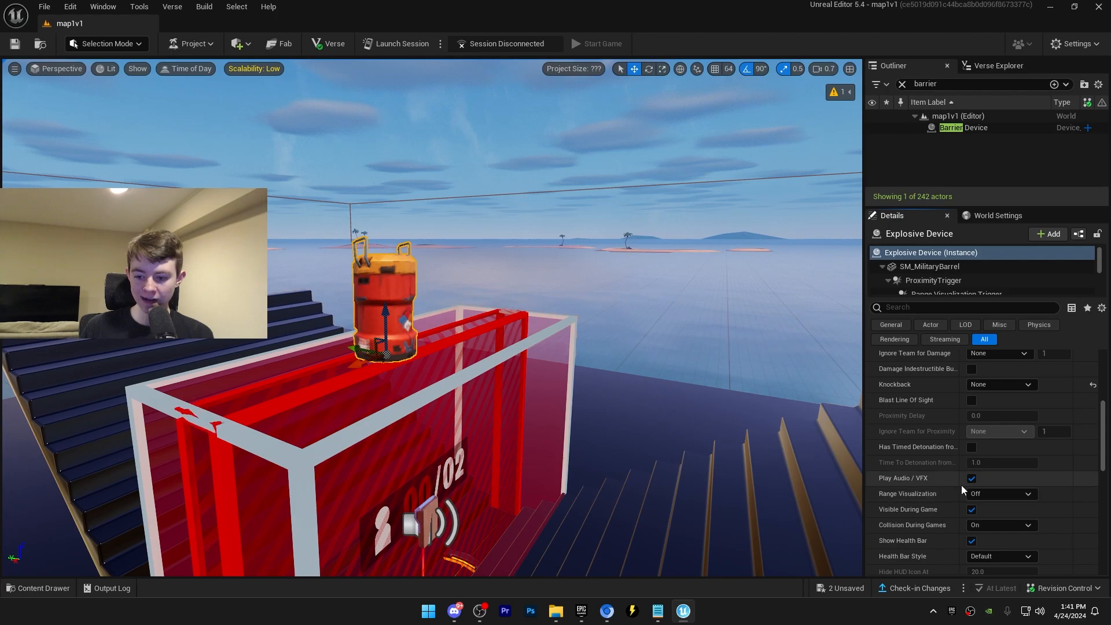
click(971, 479)
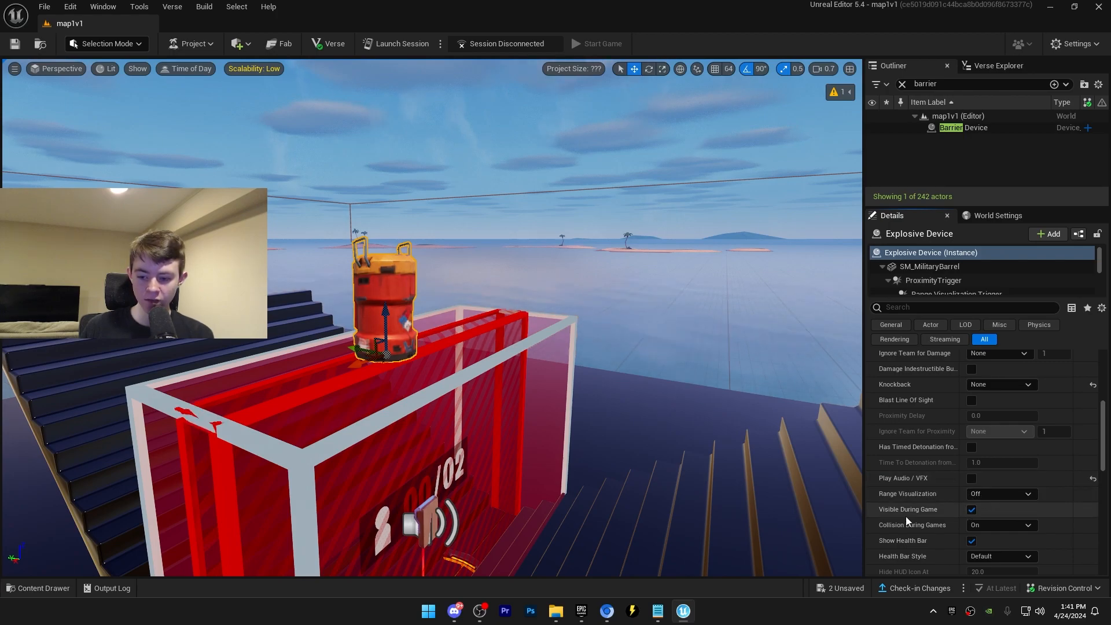
click(971, 541)
click(981, 525)
click(988, 538)
- Bind the Explosive Device's Explode function to the Elimination Manager's On Eliminated event
scroll(966, 526, down, 10)
click(1021, 436)
click(930, 452)
text(elim)
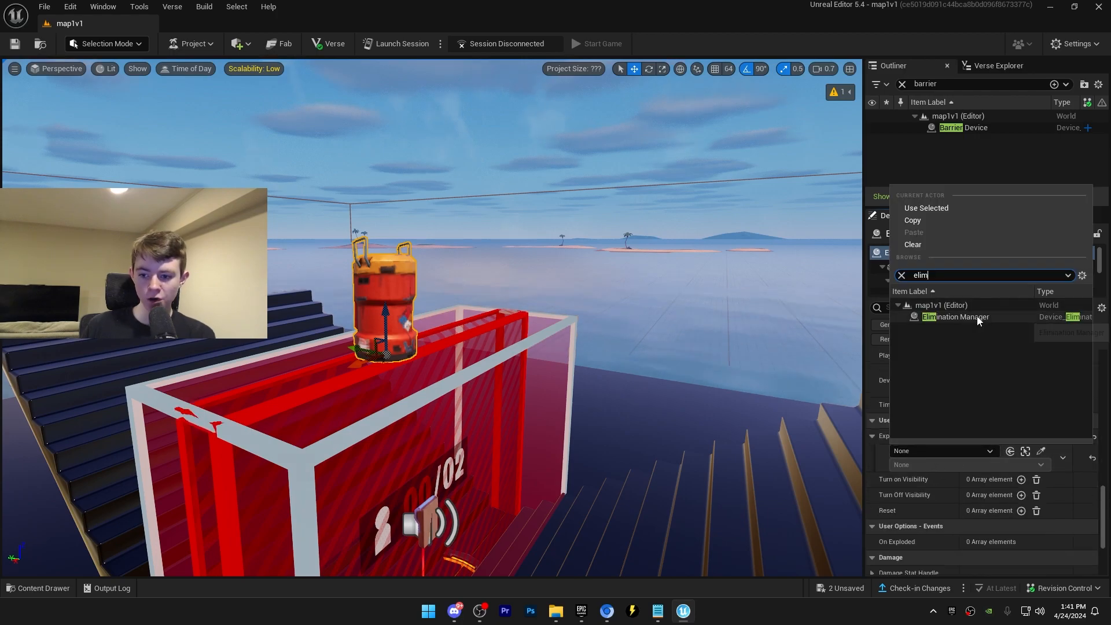
click(977, 316)
click(926, 466)
click(946, 501)
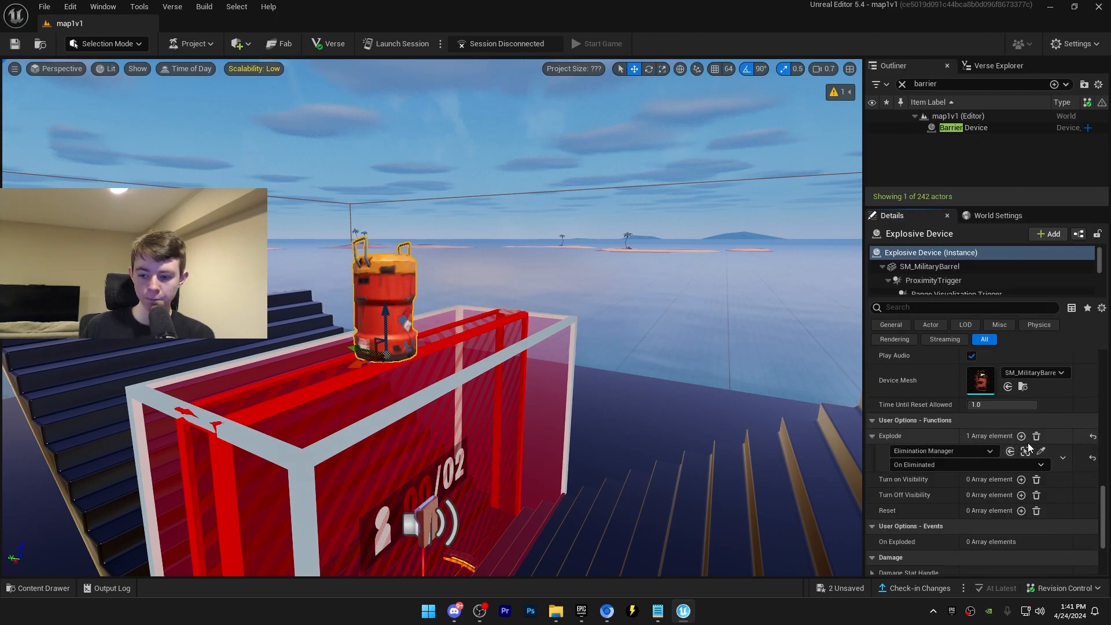
- Add two more Explode bindings to the Explosive Device and choose a source device and event for each
click(1021, 437)
click(941, 479)
click(967, 344)
click(967, 492)
click(935, 505)
click(1024, 436)
click(941, 506)
click(954, 377)
click(926, 520)
click(936, 543)
- Bind the Explosive Device's Reset function to its own On Exploded event
right_drag(547, 384, 530, 380)
click(1021, 566)
scroll(1007, 559, down, 2)
click(943, 544)
text(expl)
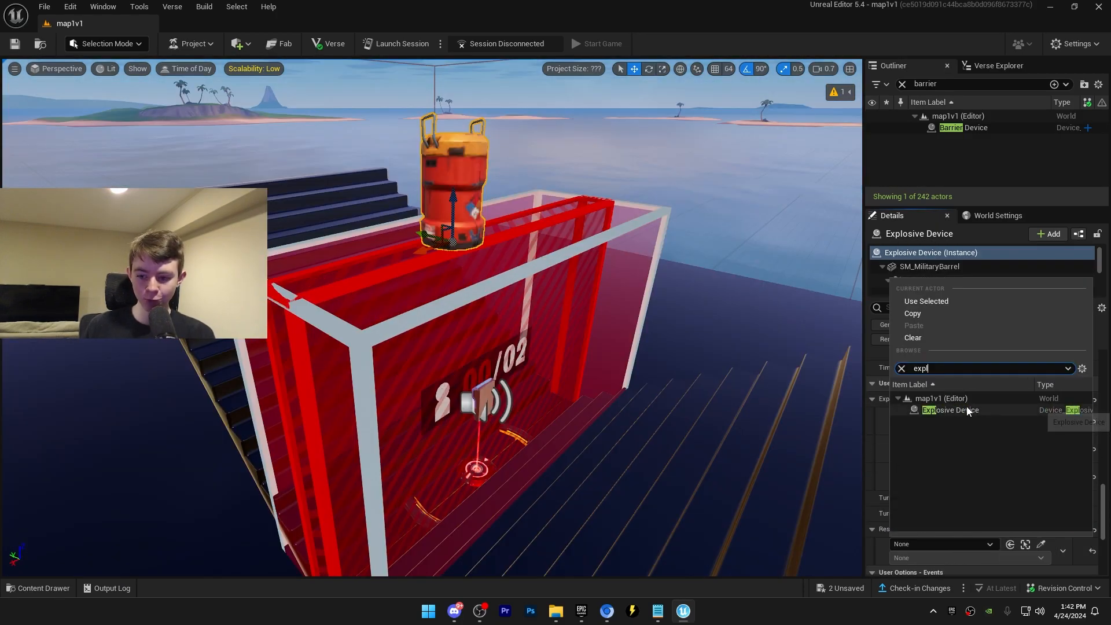
click(967, 411)
click(935, 562)
click(937, 572)
scroll(940, 477, up, 2)
scroll(938, 475, down, 3)
right_drag(683, 370, 752, 393)
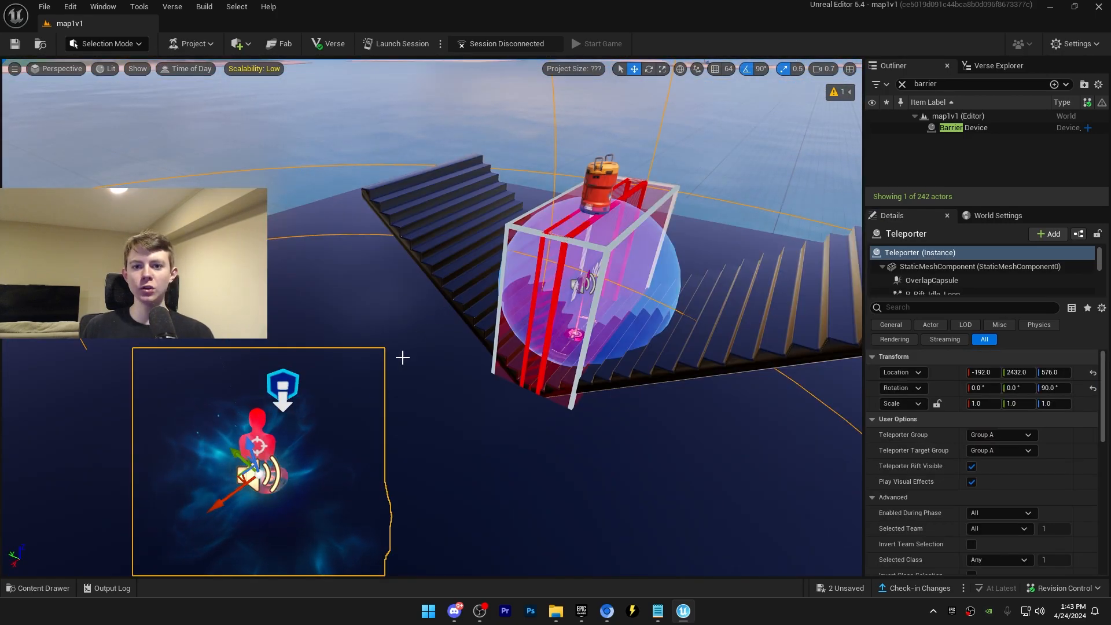
- Set the Teleporter's group and target group to Group None and disable its rift visibility, visual effects, sound effects and Conserve Momentum
key(ctrl+space)
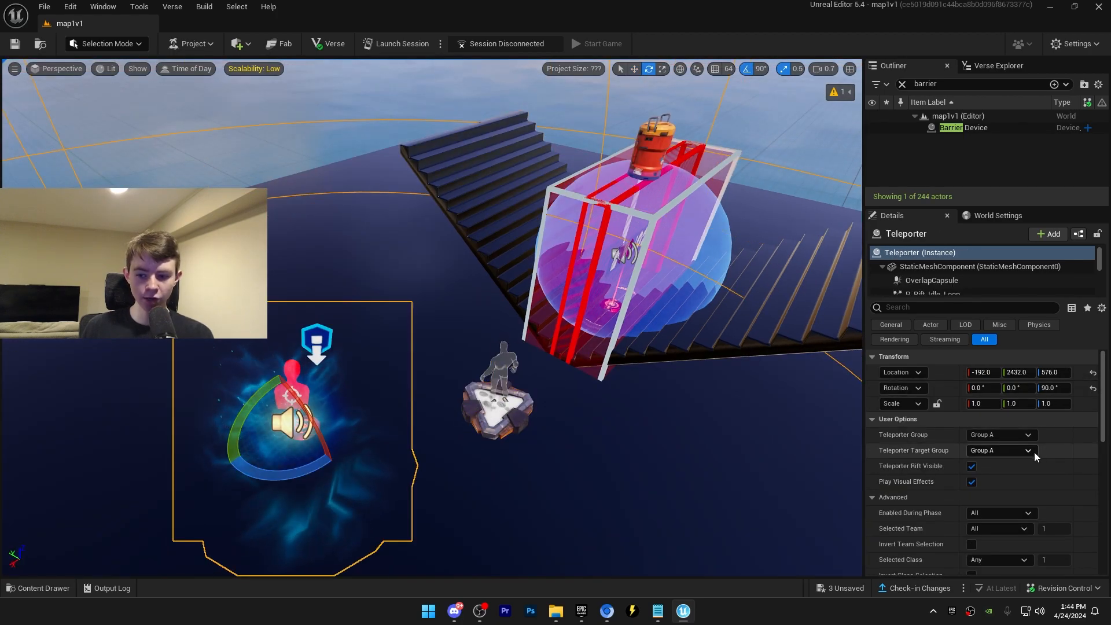
click(999, 434)
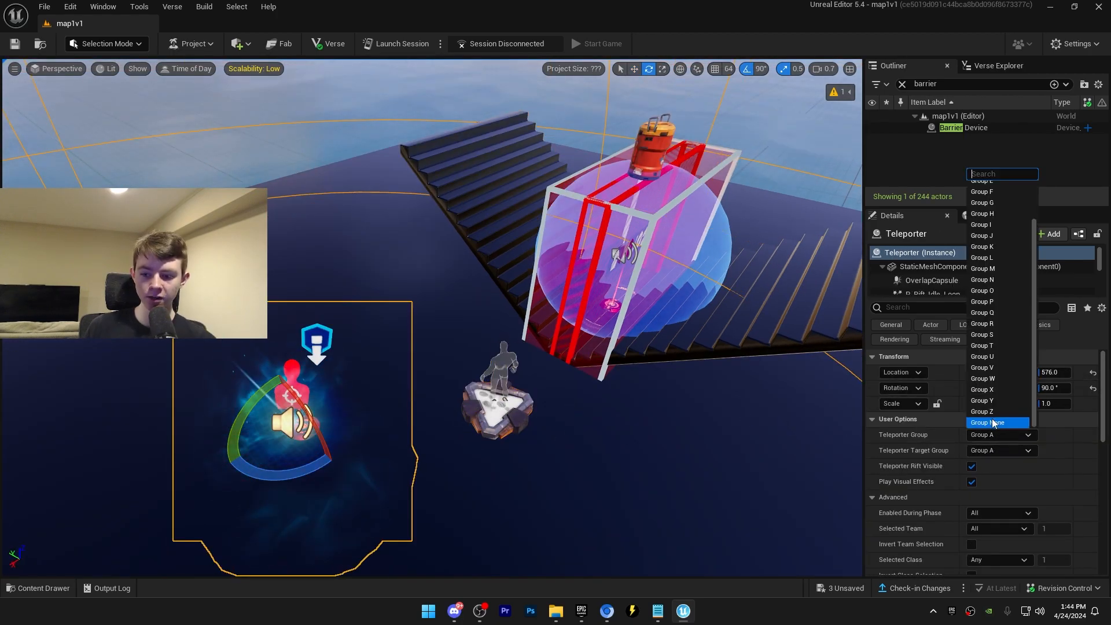
click(1005, 423)
click(1001, 450)
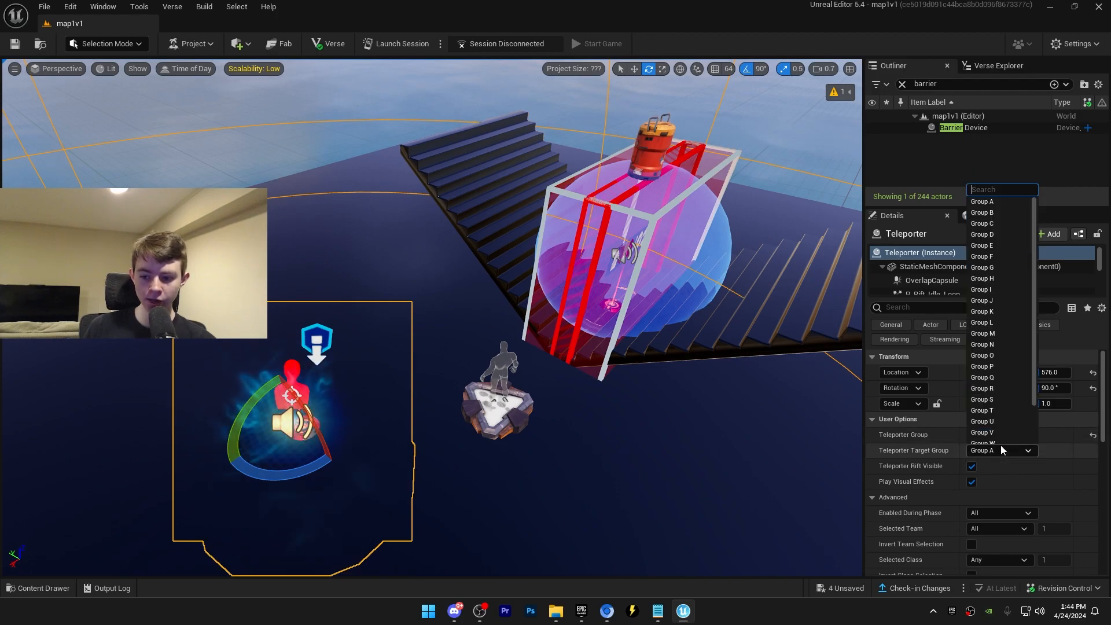
click(995, 425)
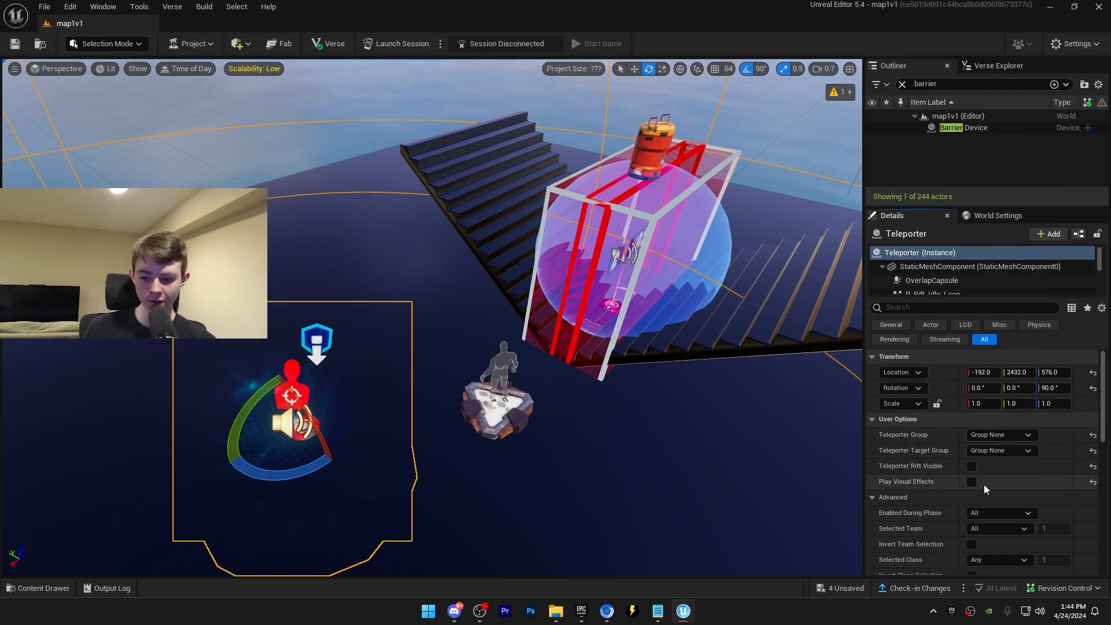
scroll(984, 484, down, 5)
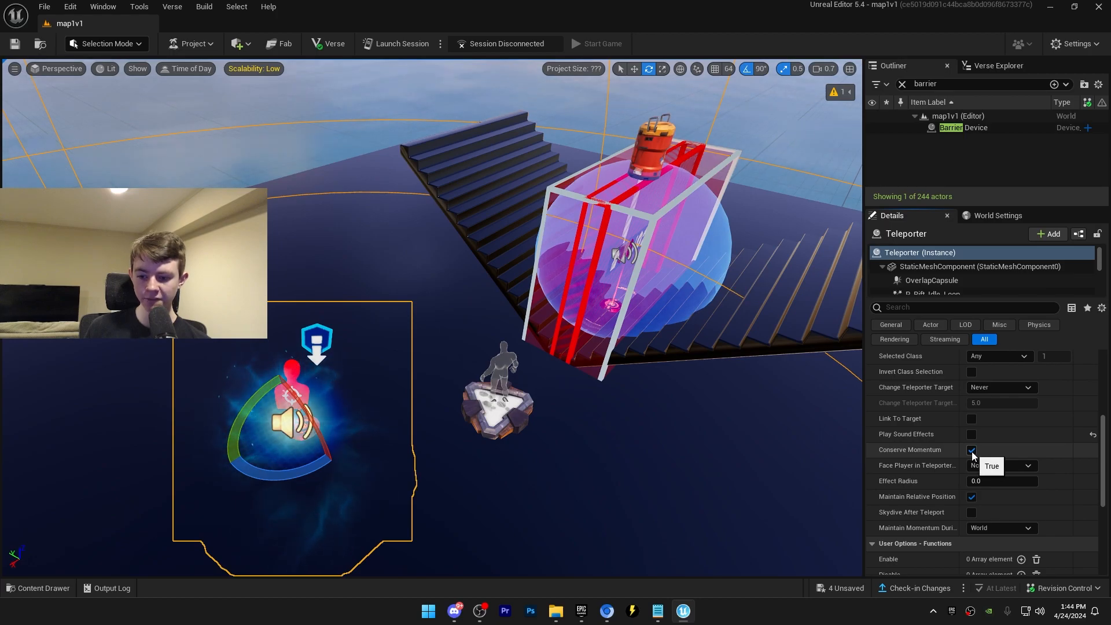
click(975, 453)
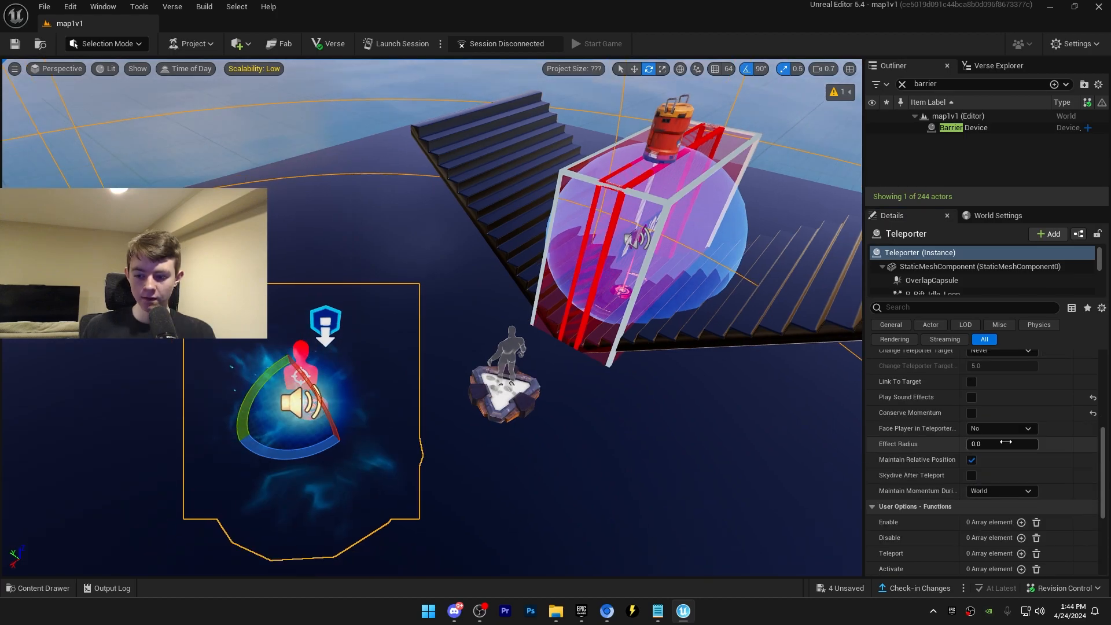
- Move the Teleporter onto one staircase beside the barrier and place a duplicate of it on the opposite staircase
scroll(1006, 444, up, 5)
click(636, 69)
right_drag(521, 260, 463, 278)
drag(308, 400, 533, 255)
right_drag(533, 255, 555, 226)
drag(395, 368, 379, 368)
alt+drag(296, 326, 525, 313)
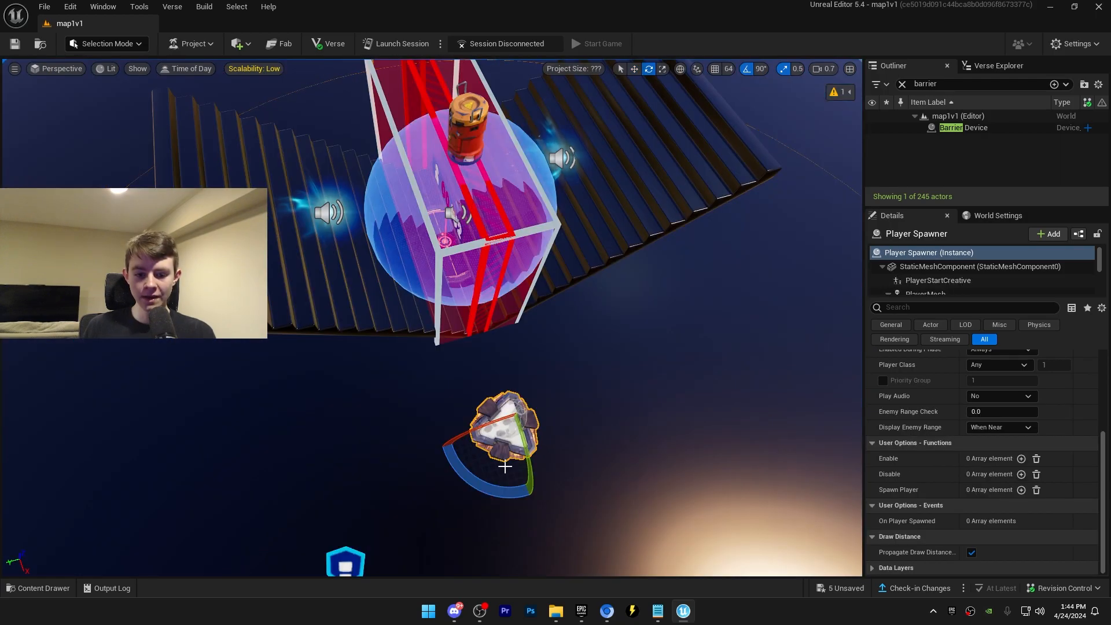
- Rotate the Player Spawner 180 degrees about its vertical axis
drag(466, 469, 531, 499)
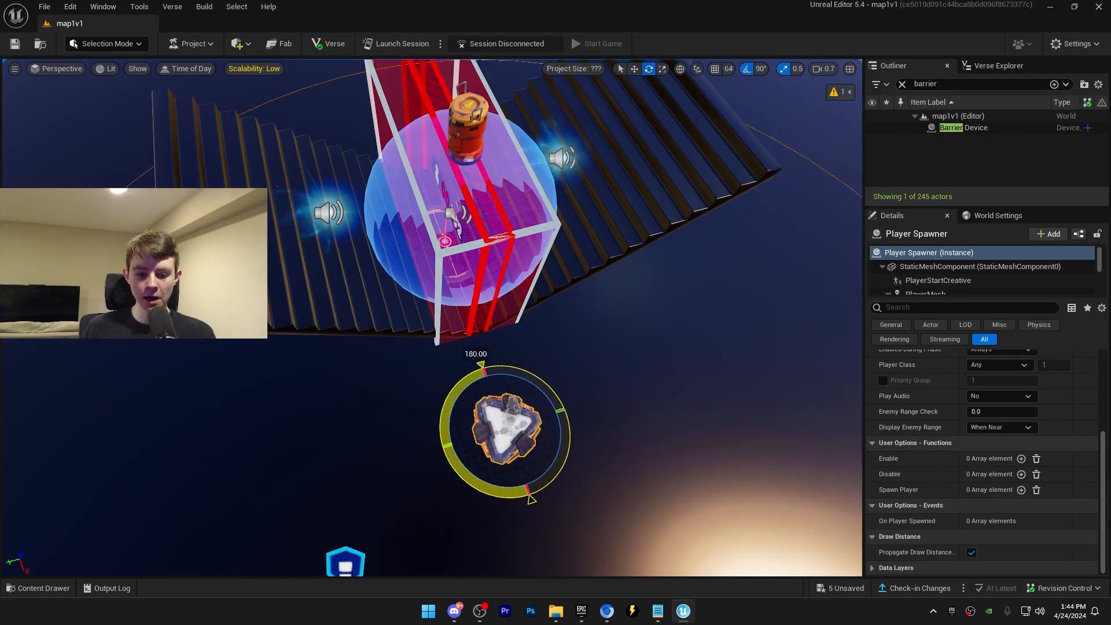
right_drag(531, 499, 607, 516)
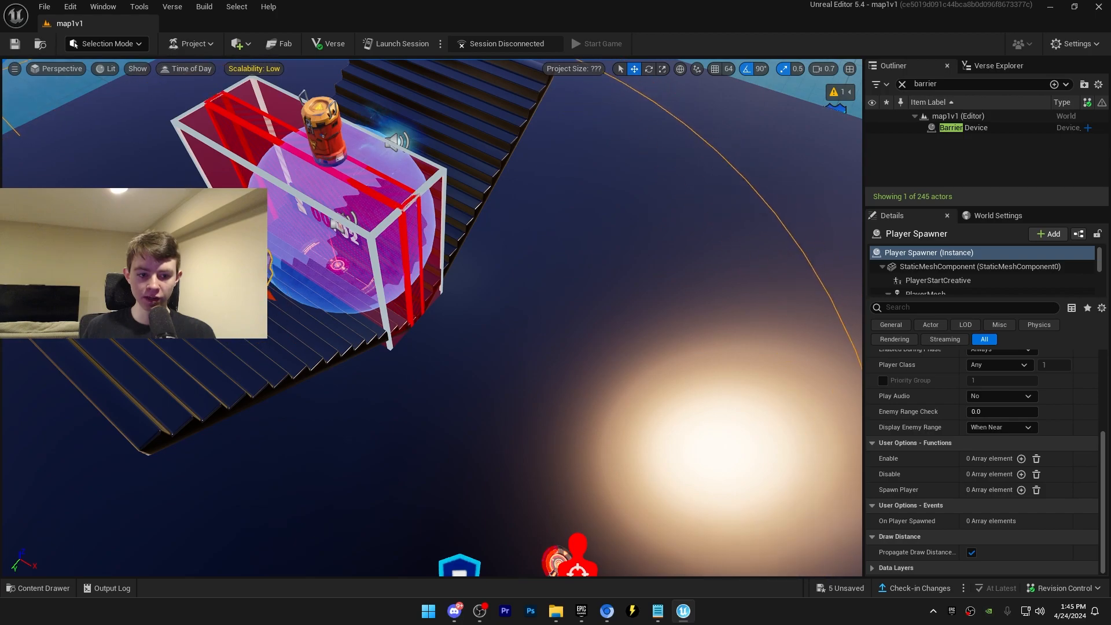
- Duplicate the Player Spawner, rotate the copy 180 degrees and move it to the staircase across the barrier
key(ctrl+d)
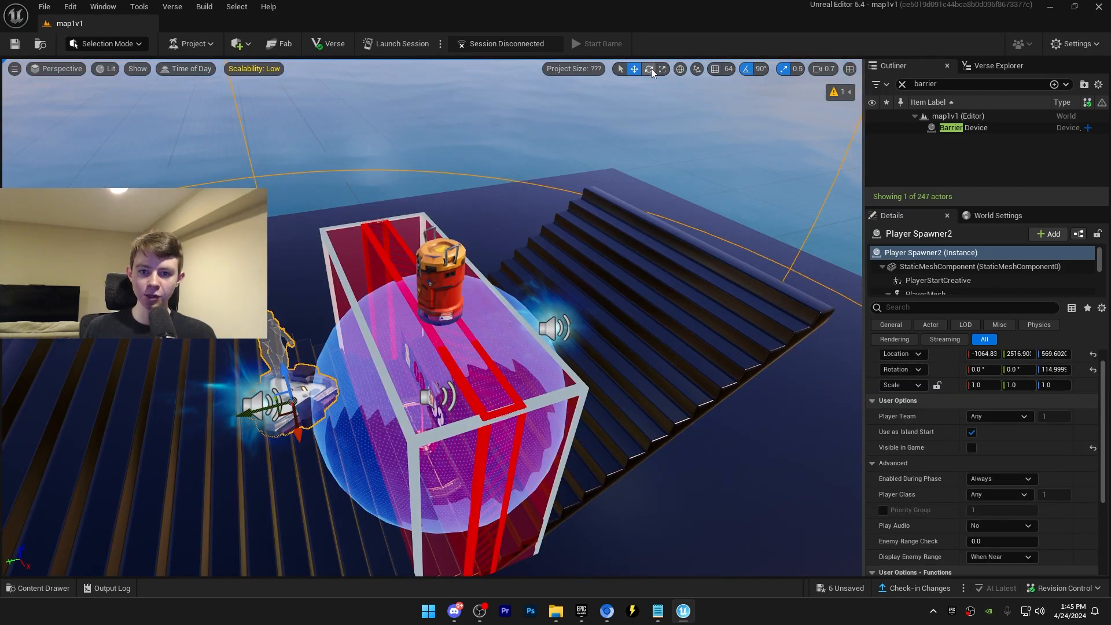
click(651, 71)
drag(271, 441, 232, 376)
click(634, 69)
drag(253, 412, 483, 393)
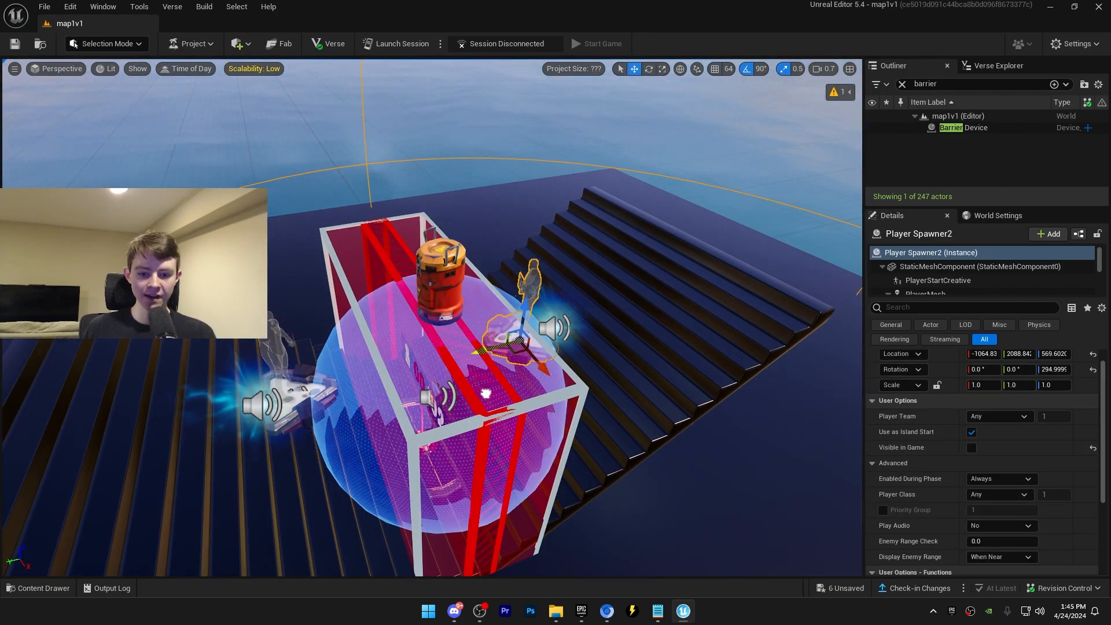
- Open the Verse project in VS Code and create a file named respawn.verse in the map1v1 folder
click(172, 6)
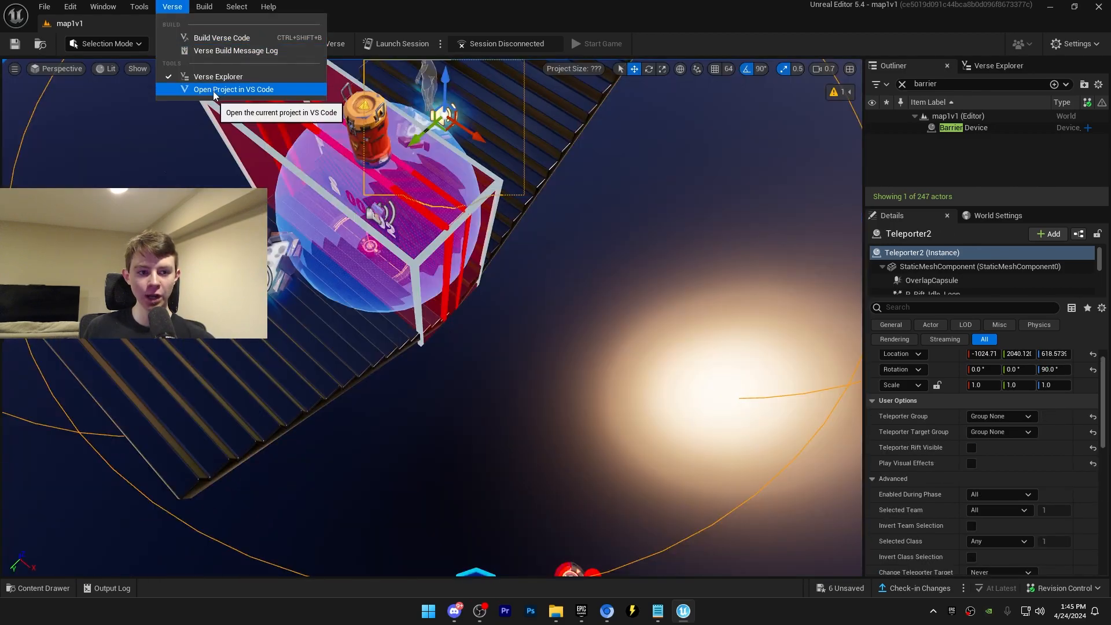
click(214, 89)
right_click(349, 258)
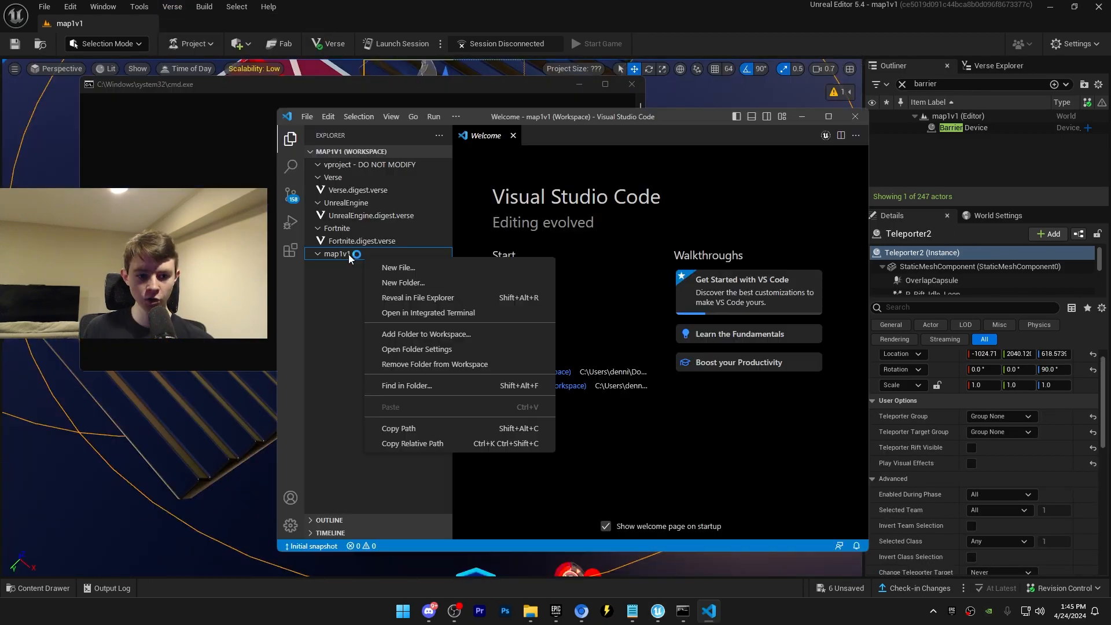
click(399, 267)
text(respawn.verse)
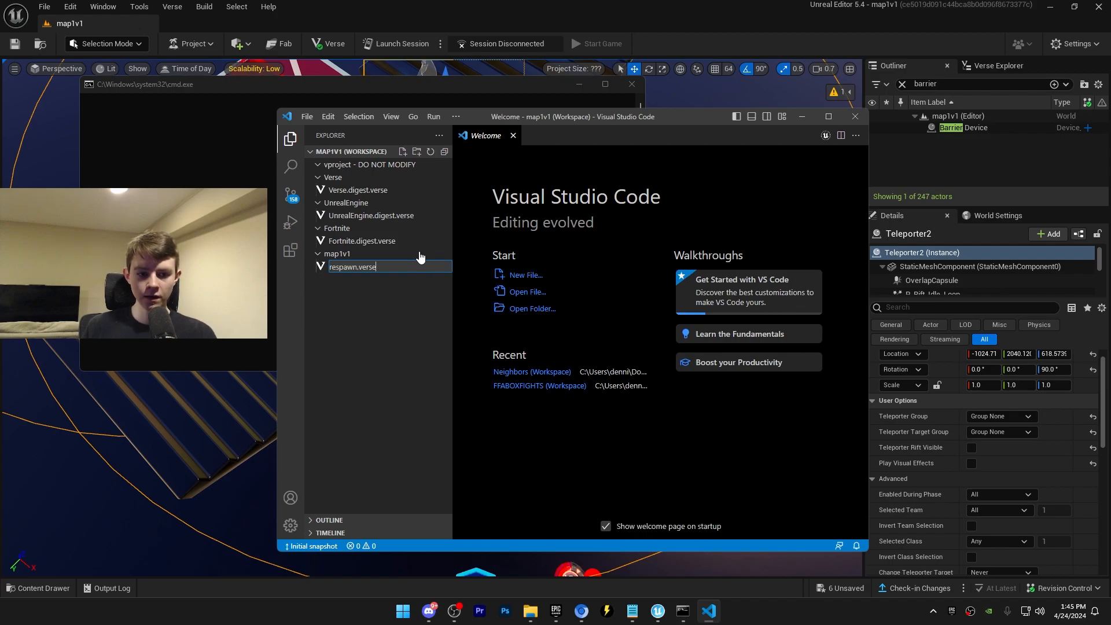
key(Return)
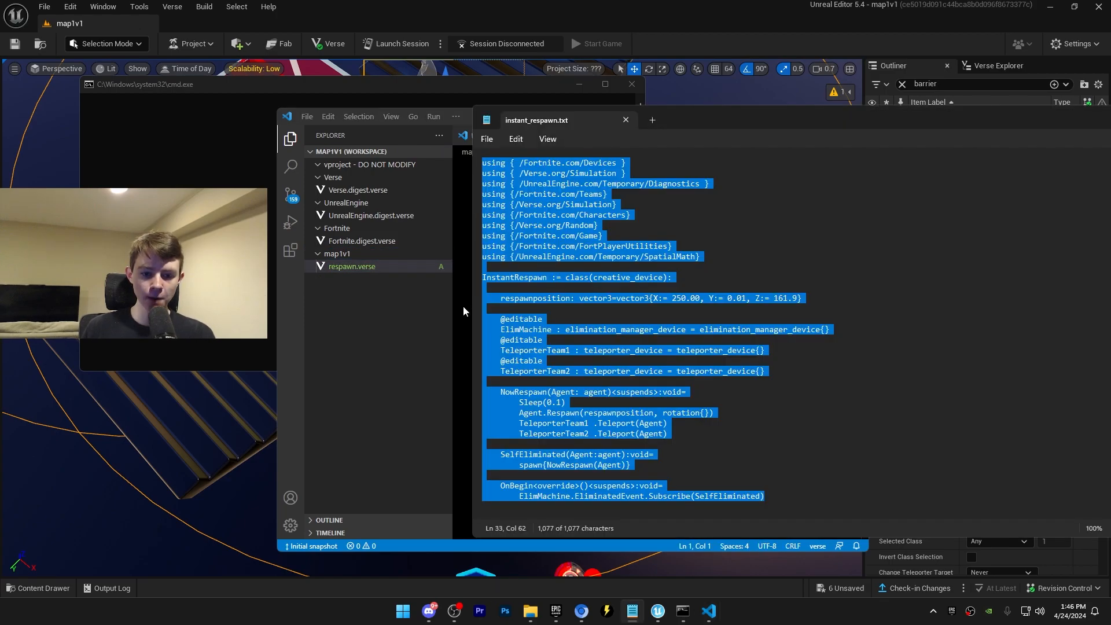
- Paste the InstantRespawn code from instant_respawn.txt into respawn.verse and close VS Code
click(463, 306)
text(using { /Fortnite.com/Devices } using { /Verse.org/Simulation } using { /UnrealEngine.com/Temporary/Diagnostics } using {/Fortnite.com/Teams} using {/Verse.org/Simulation} using {/Fortnite.com/Characters} using {/Verse.org/Random} using {/Fortnite.com/Game} using {/Fortnite.com/FortPlayerUtilities} using {/UnrealEngine.com/Temporary/SpatialMath}  InstantRespawn := class(creative_device):      respawnposition: vector3=vector3{X:= 250.00, Y:= 0.01, Z:= 161.9}      @editable     ElimMachine : elimination_manager_device = elimination_manager_device{}     @editable     TeleporterTeam1 : teleporter_device = teleporter_device{}     @editable     TeleporterTeam2 : teleporter_device = teleporter_device{}      NowRespawn(Agent: agent)<suspends>:void=         Sleep(0.1)         Agent.Respawn(respawnposition, rotation{})         TeleporterTeam1 .Teleport(Agent)         TeleporterTeam2 .Teleport(Agent)      SelfEliminated(Agent:agent):void=         spawn{NowRespawn(Agent)}      OnBegin<override>()<suspends>:void=         ElimMachine.EliminatedEvent.Subscribe(SelfEliminated))
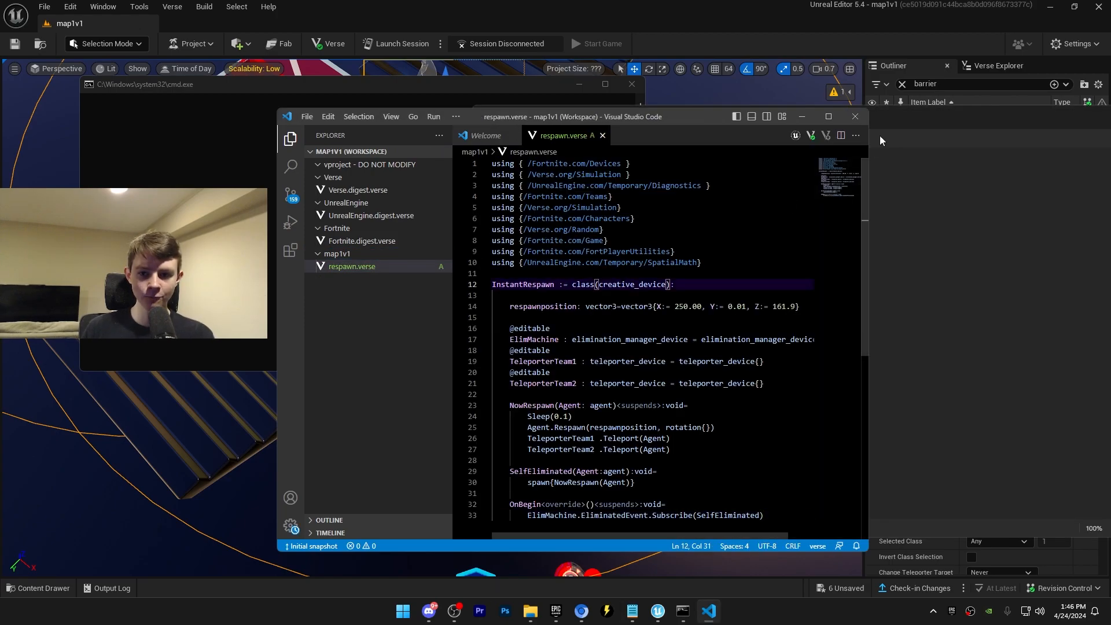
click(855, 116)
- Build the Verse code and save all the selected changed content
click(172, 6)
click(208, 37)
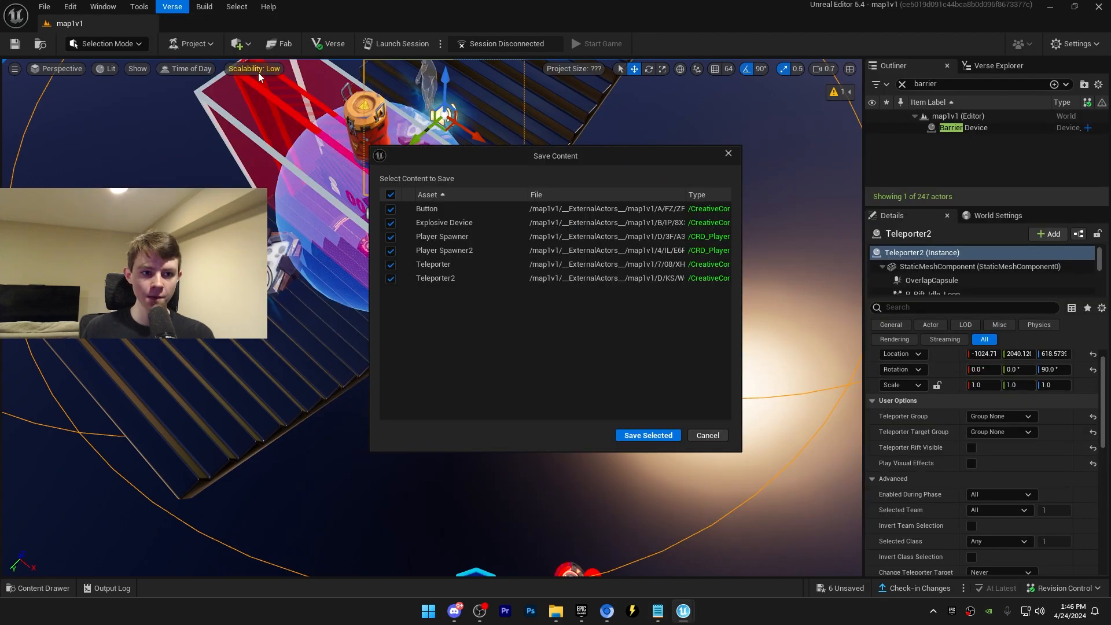
click(641, 436)
- Place the InstantRespawn device from the map1v1 Content folder on the platform
key(ctrl+space)
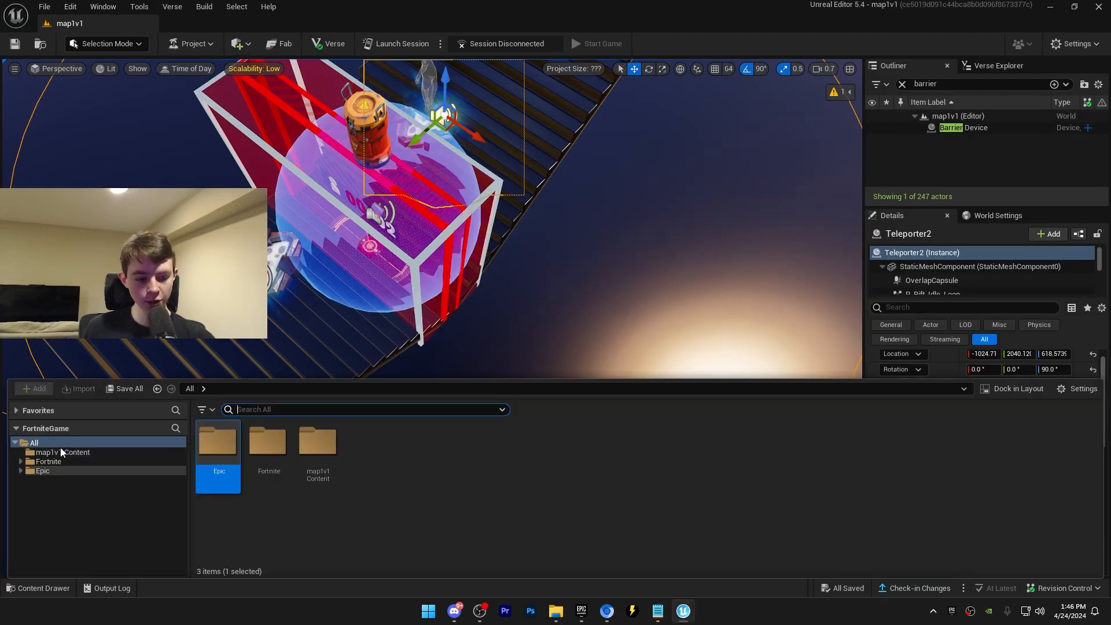
click(57, 452)
drag(318, 444, 687, 324)
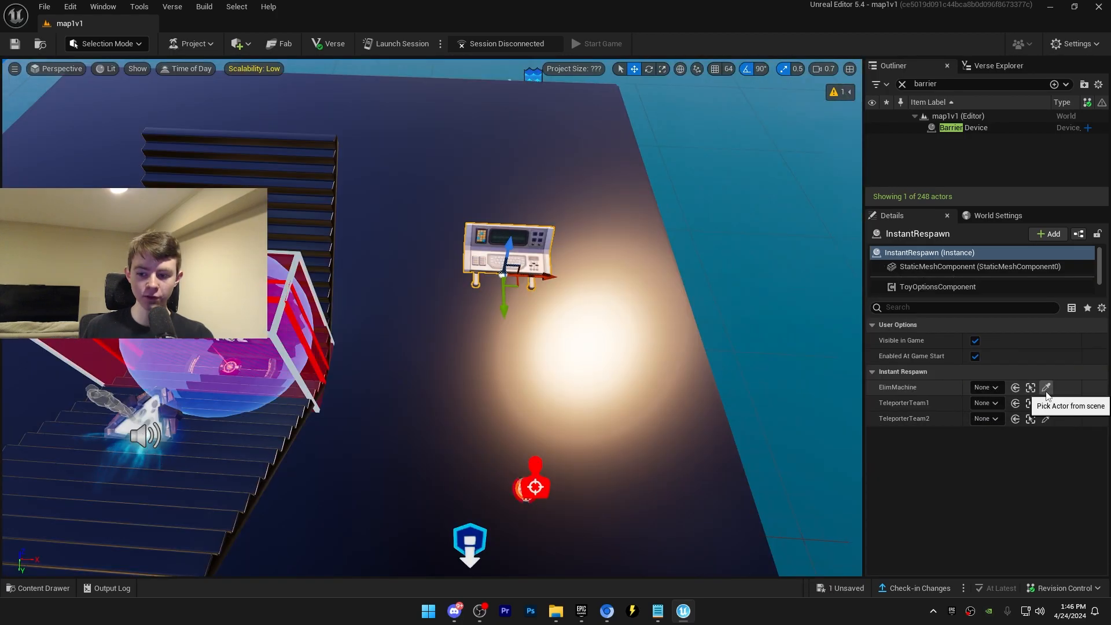
- Assign the Elimination Manager in the scene as the InstantRespawn device's ElimMachine
click(1046, 389)
click(532, 487)
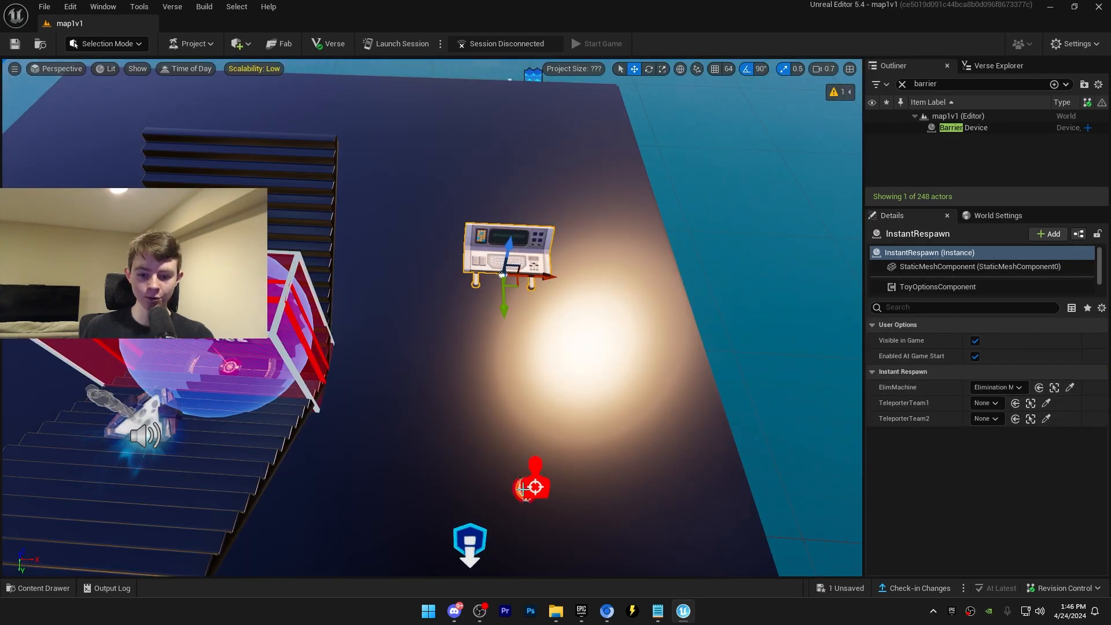
key(w)
right_drag(533, 487, 405, 457)
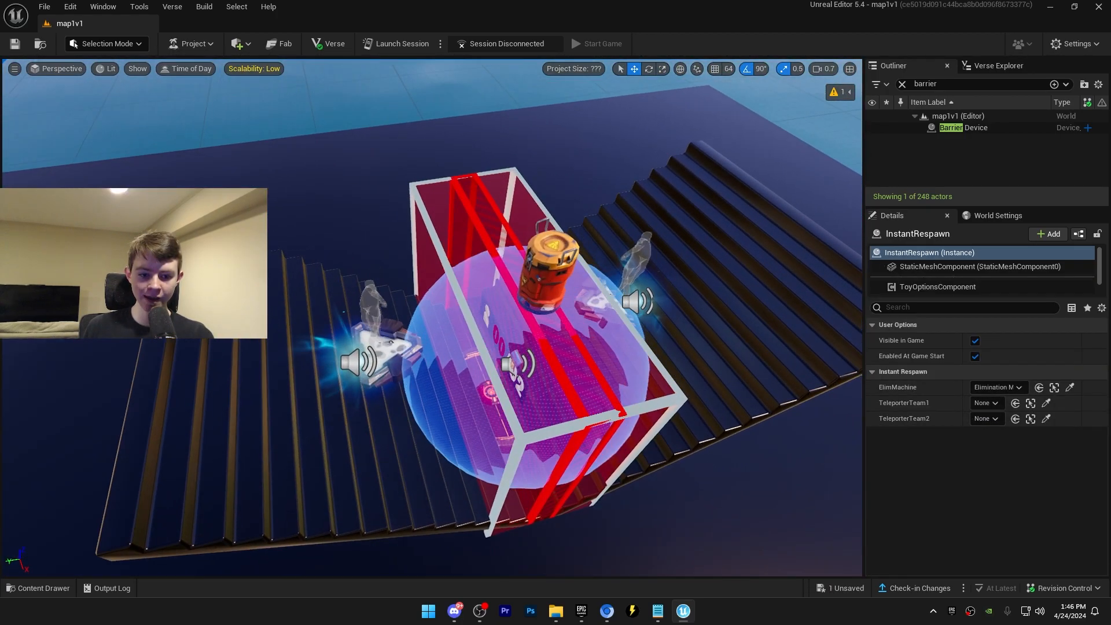
- Assign the two teleporters beside the barrier as the InstantRespawn device's TeleporterTeam1 and TeleporterTeam2
right_drag(406, 458, 359, 457)
click(1047, 404)
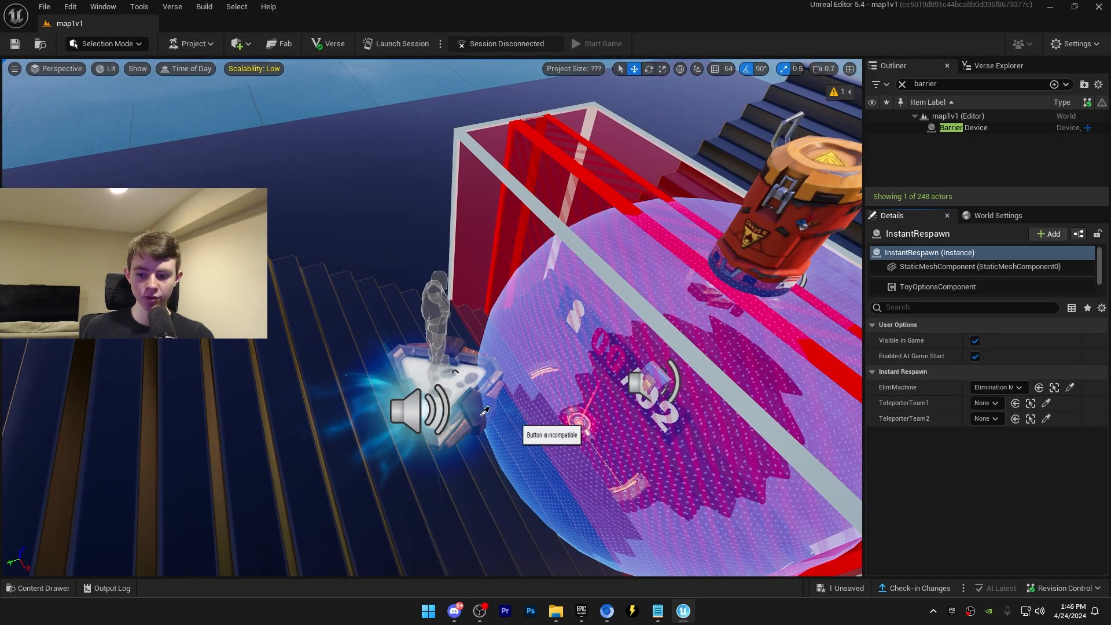
click(411, 422)
click(1046, 419)
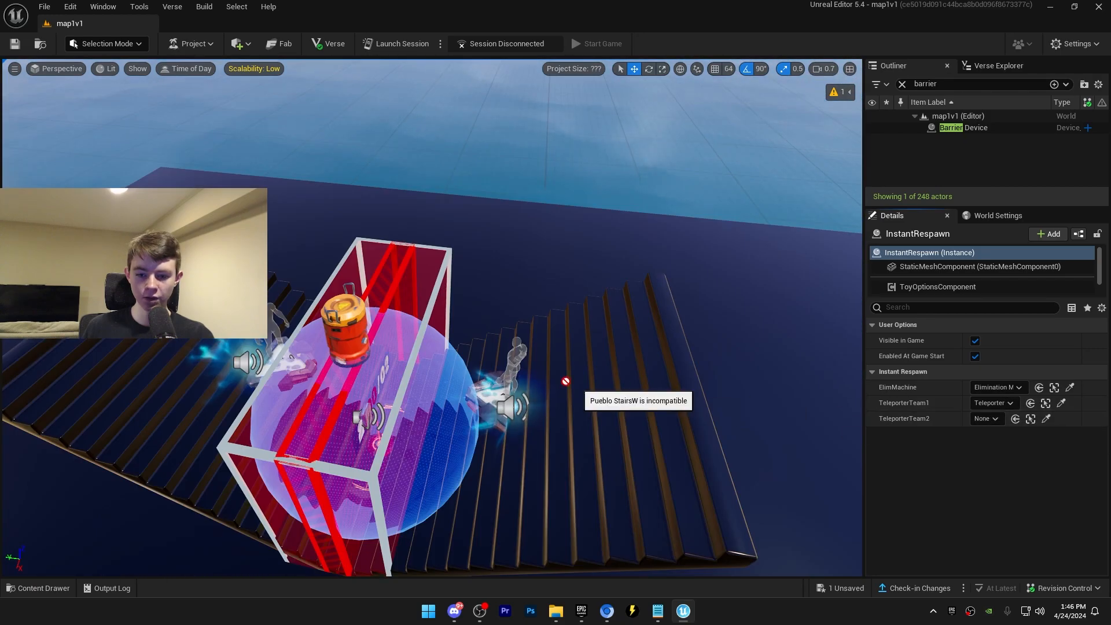
click(513, 402)
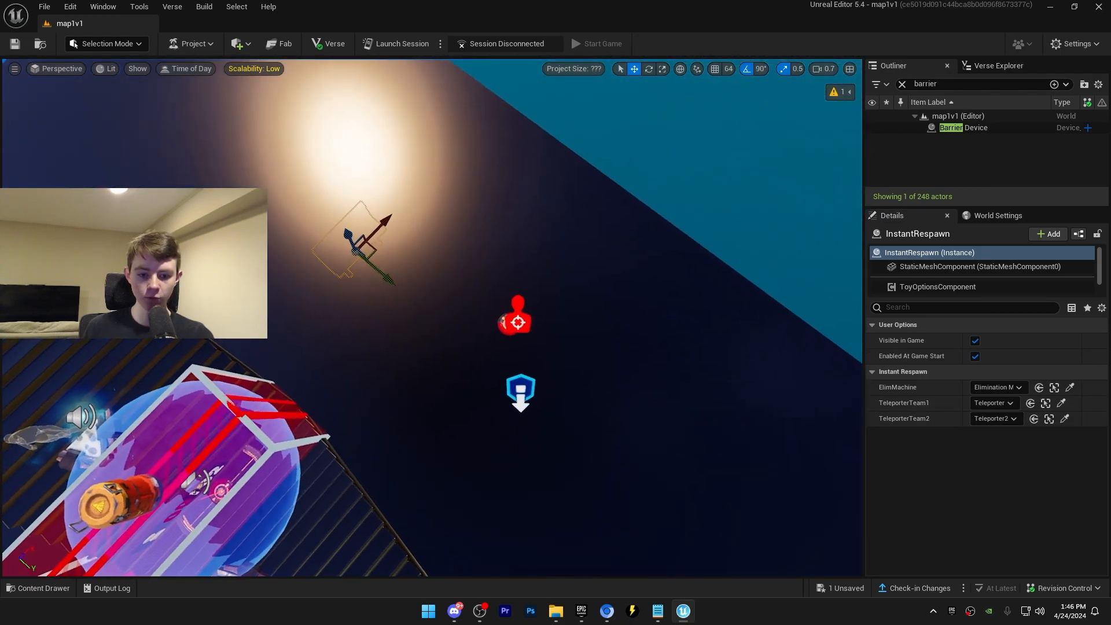
- Select the Item Placer device and move it to an open spot on the platform beside the arena
click(490, 426)
drag(490, 426, 487, 455)
right_drag(487, 454, 457, 454)
click(447, 408)
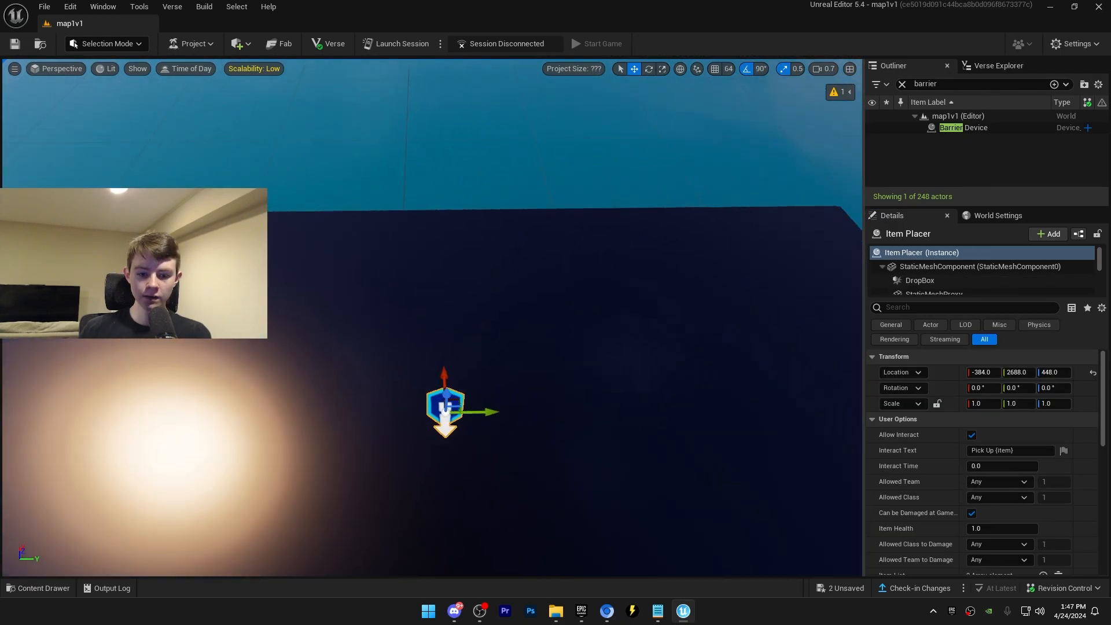
right_drag(447, 408, 425, 408)
drag(555, 414, 292, 418)
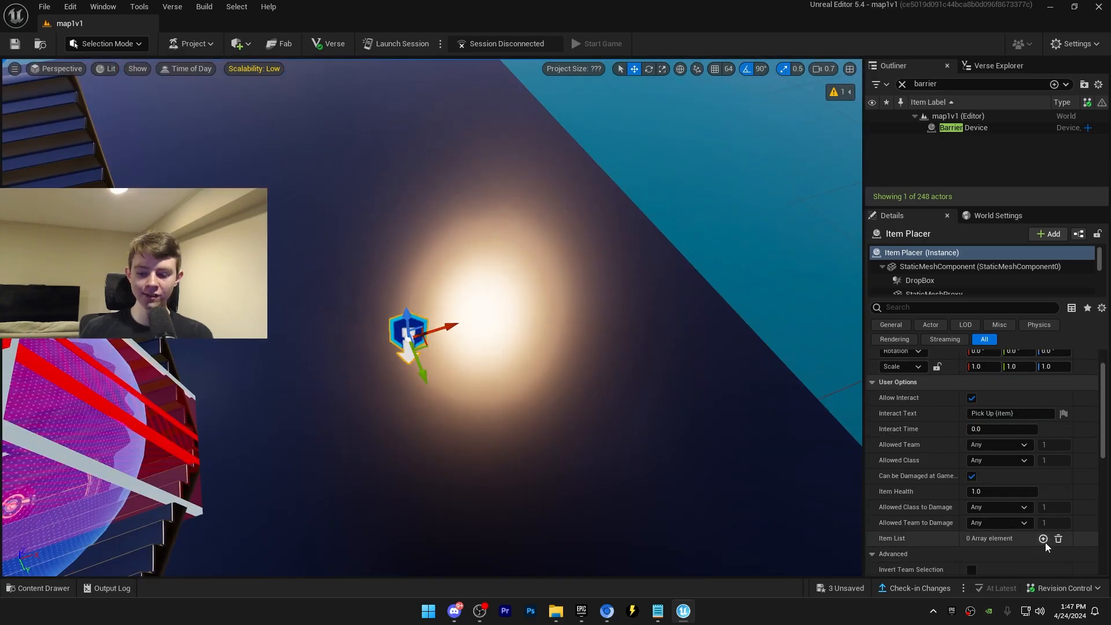
- Add one Item List entry to the Item Placer and set its item to the Warforged Assault Rifle
click(1043, 539)
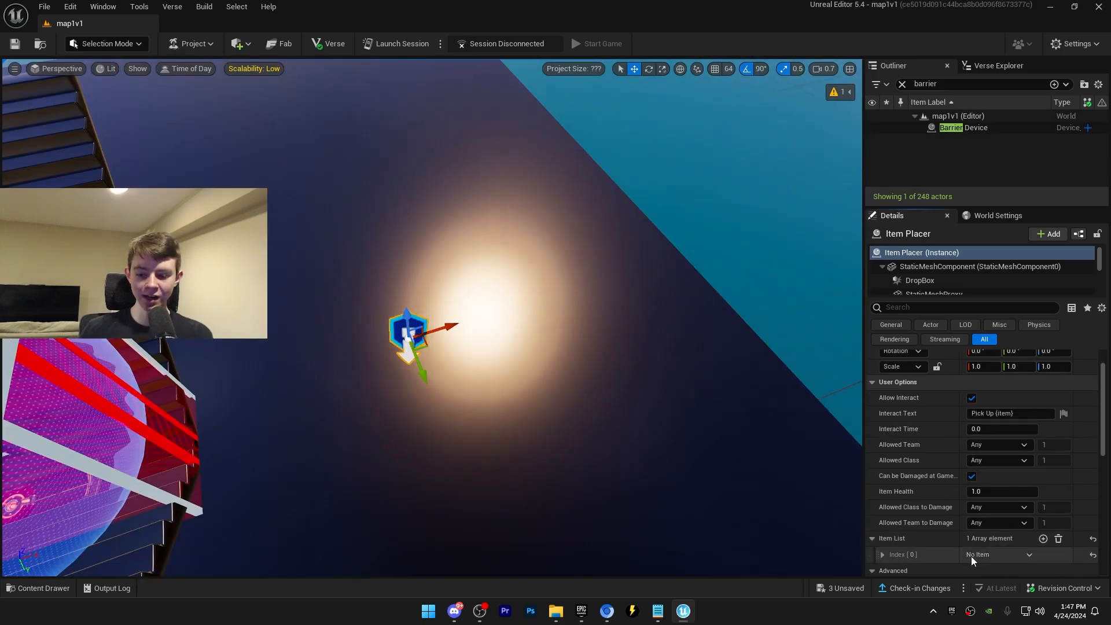
click(1055, 503)
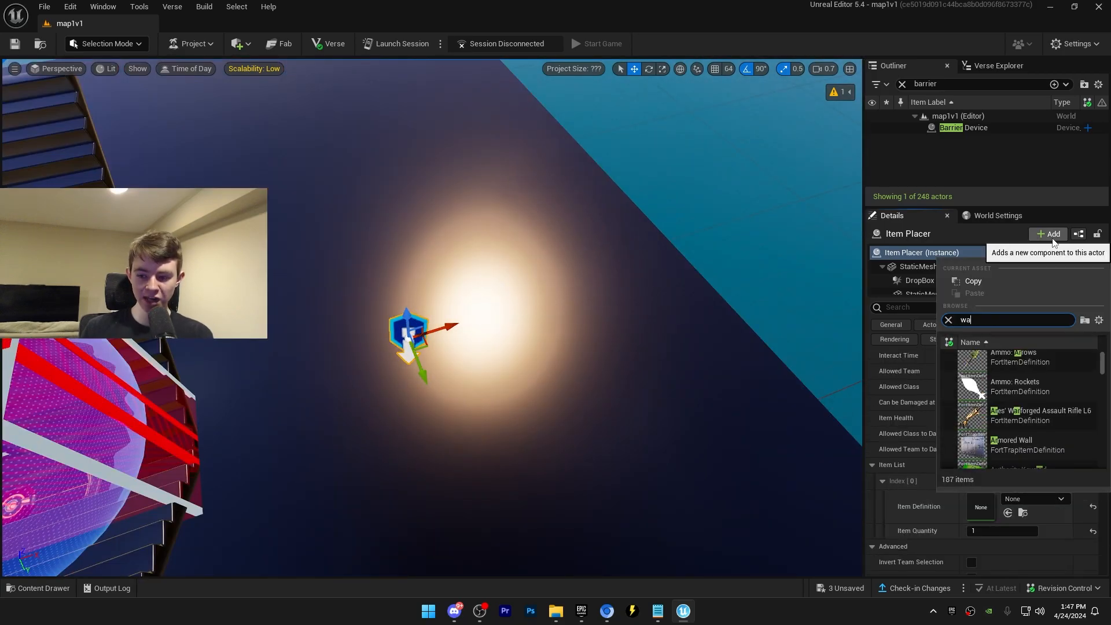
text(rf)
click(1044, 455)
right_drag(770, 405, 775, 396)
mouse_move(593, 426)
right_down()
mouse_move(729, 419)
mouse_move(619, 463)
mouse_move(614, 434)
right_up()
scroll(1017, 434, up, 1)
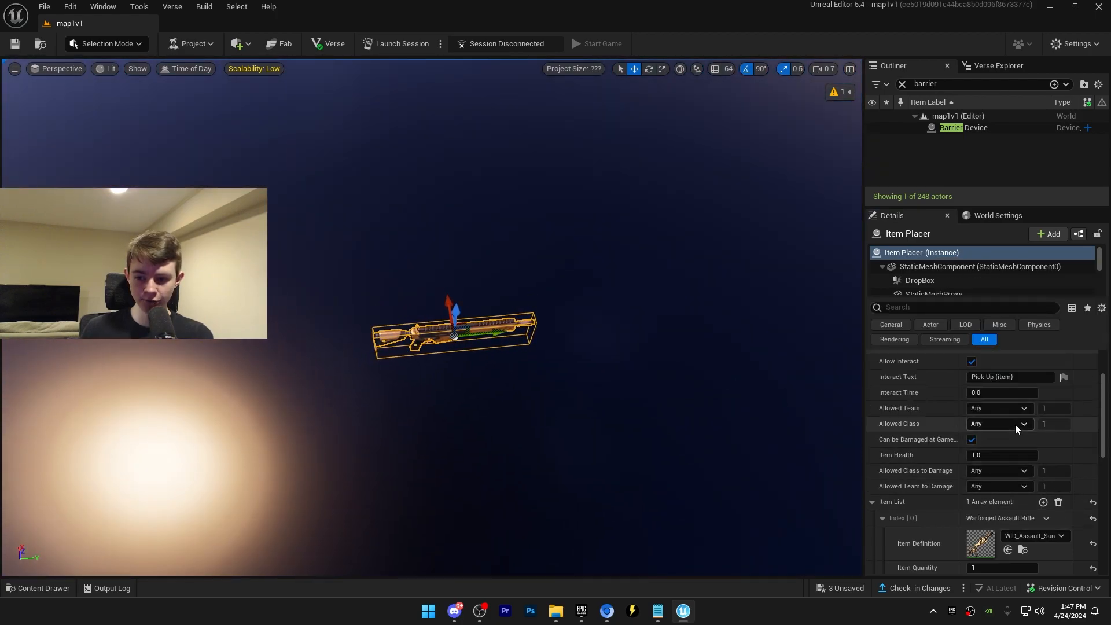
- Set the rifle Item Placer's Visual Style to Icon (Camera Facing)
scroll(1020, 431, down, 5)
click(1000, 518)
click(1000, 554)
- Duplicate the rifle Item Placer alongside the original and set the copy's item to the Hammer Pump Shotgun
right_drag(579, 371, 602, 324)
alt+drag(479, 323, 568, 324)
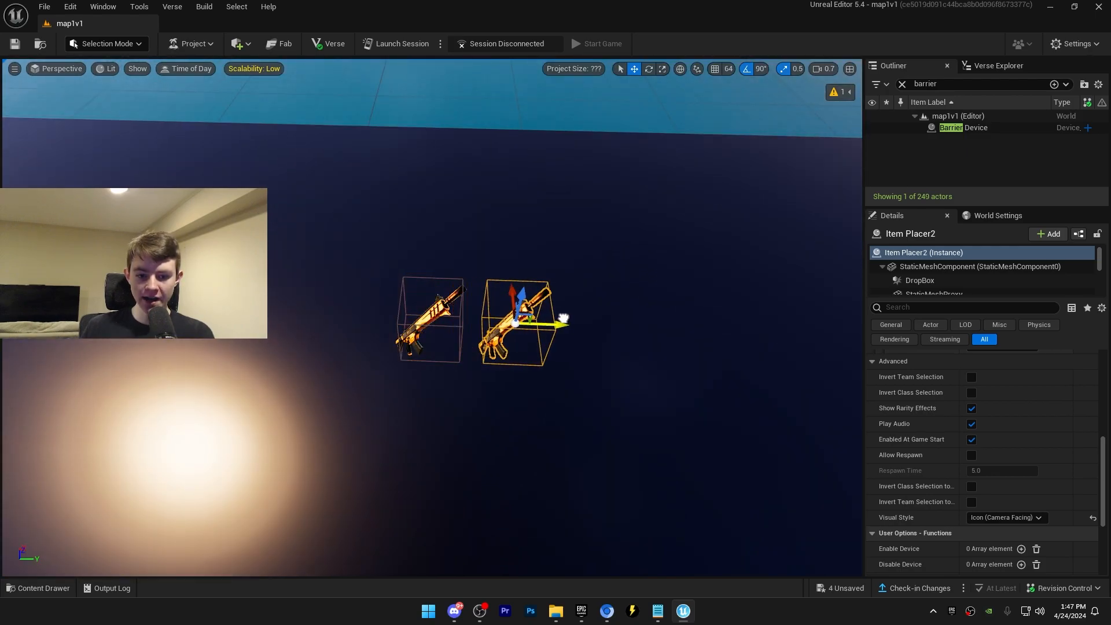
scroll(1018, 498, up, 4)
click(1060, 499)
text(p)
text(u)
right_drag(637, 272, 314, 389)
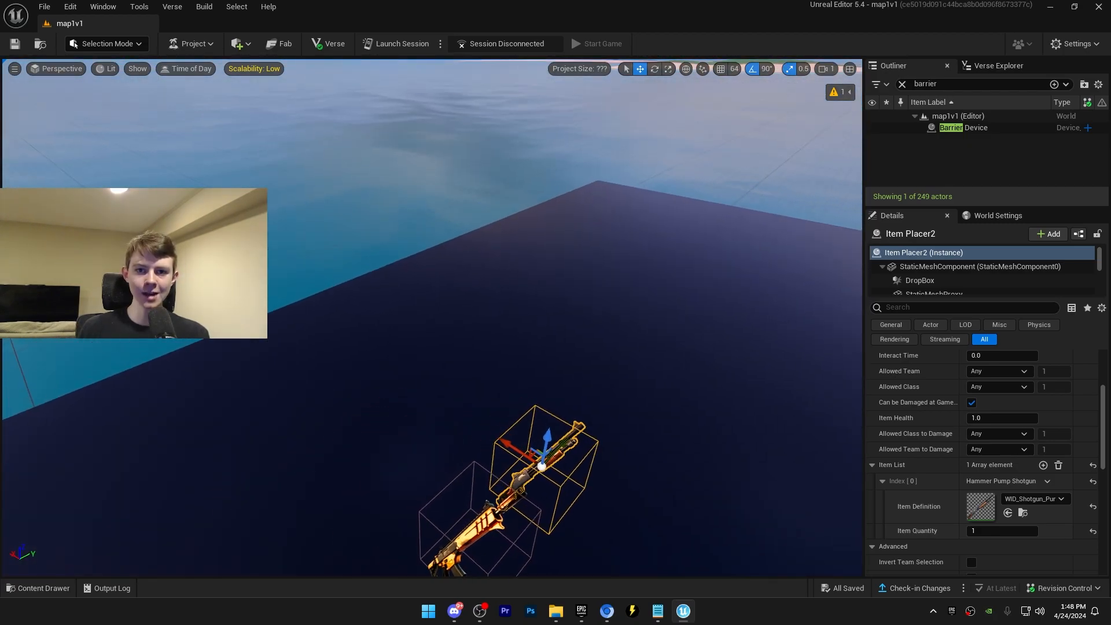
- Find the Mutator Zone device in the content library and place it on the platform near the weapons
key(ctrl+space)
text(mutator)
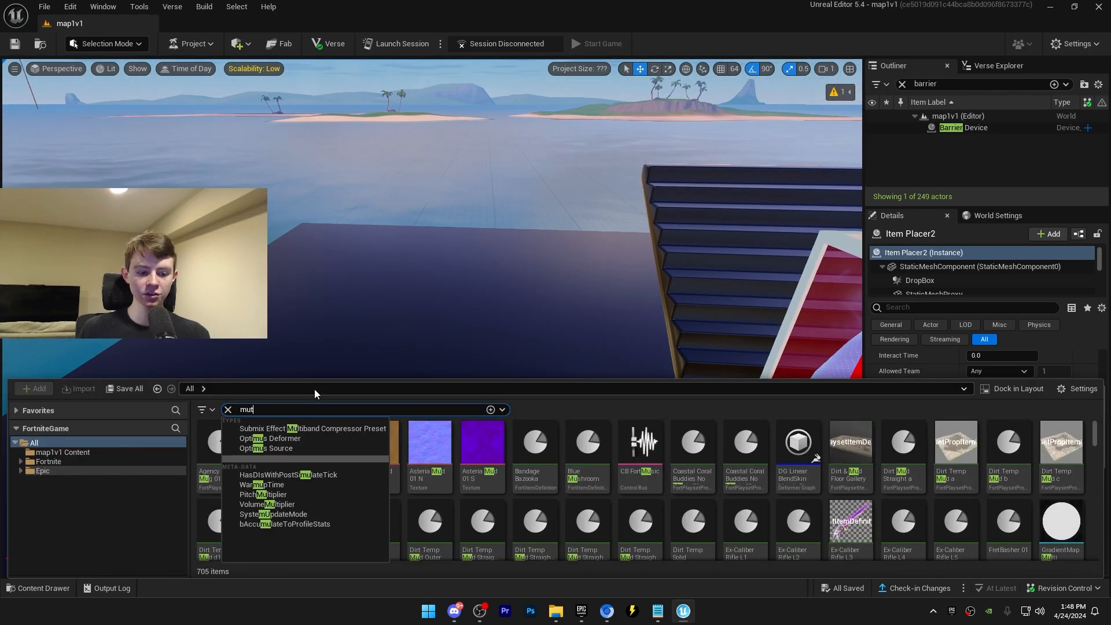
drag(223, 454, 380, 353)
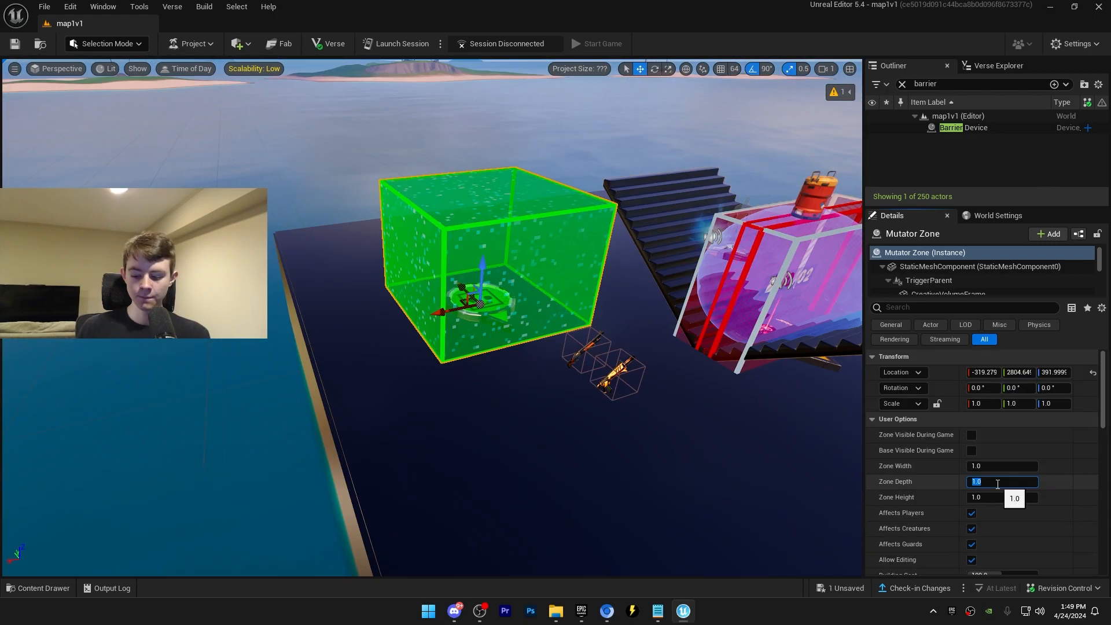
- Set the Mutator Zone's width and depth to 100 and lower the zone below the platform
key(shift+Tab)
text(1000)
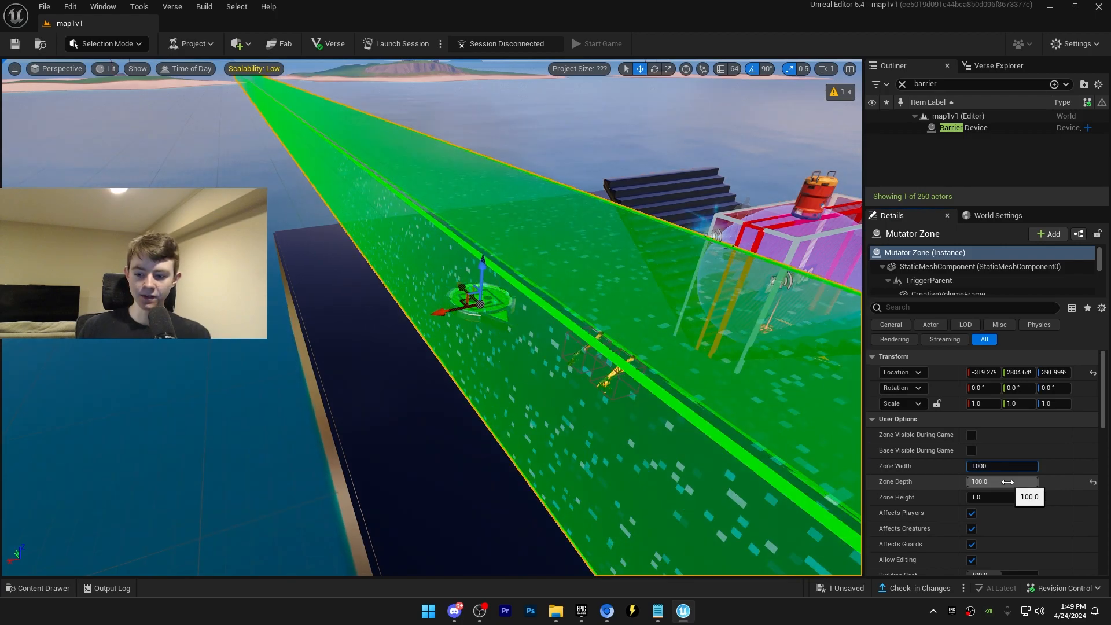
key(Return)
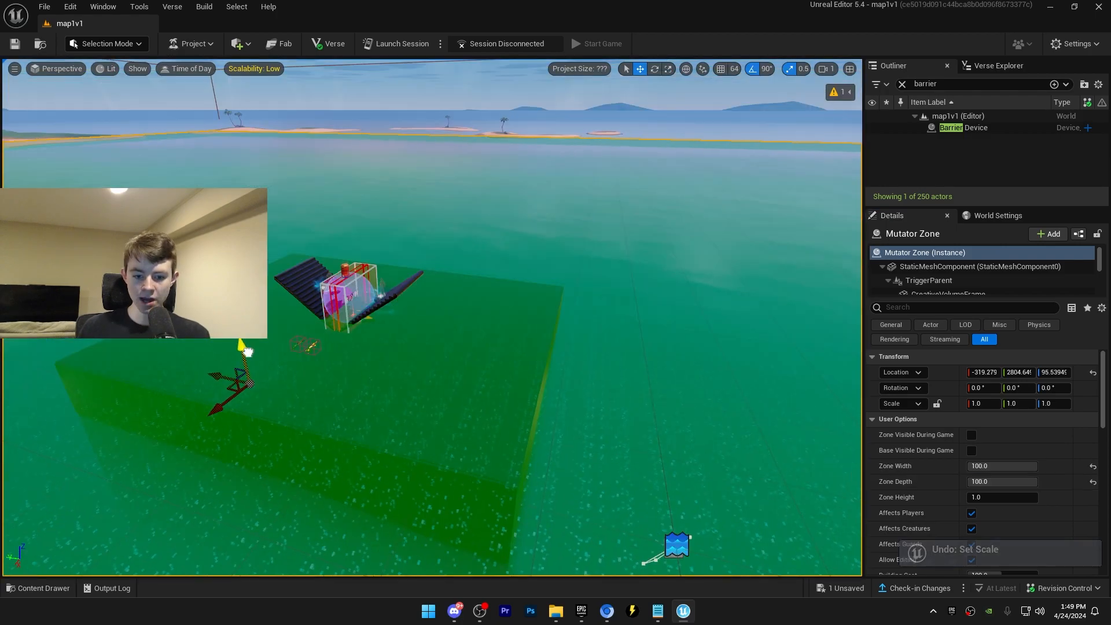
drag(242, 348, 283, 395)
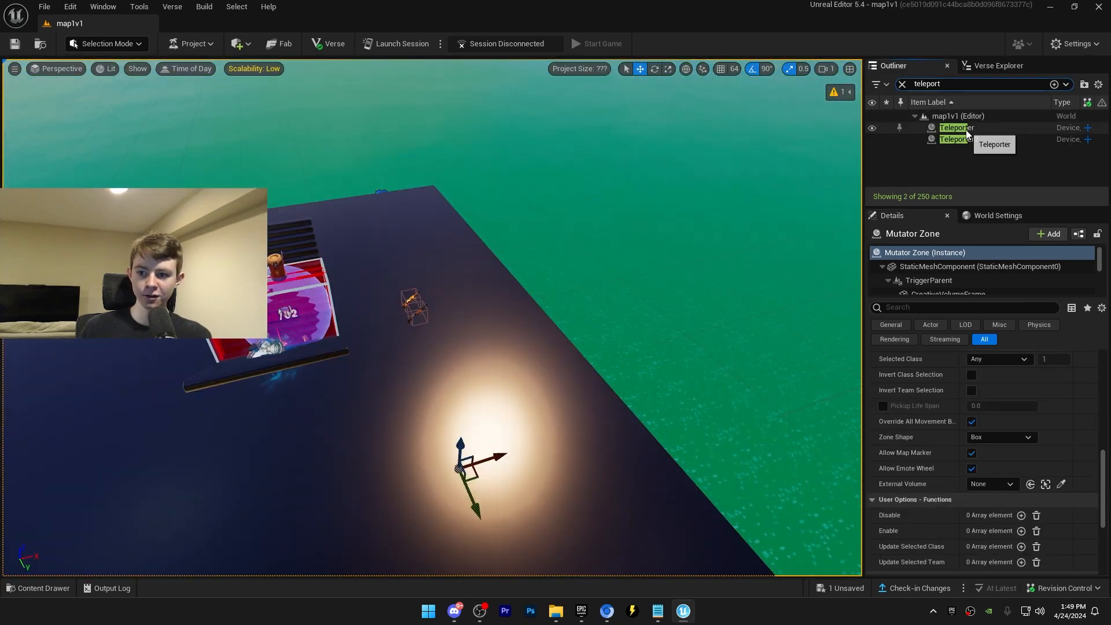
- Bind the Teleport function of both teleporters to the Mutator Zone's On Player Entering Zone event
click(966, 129)
shift+click(966, 138)
click(1021, 380)
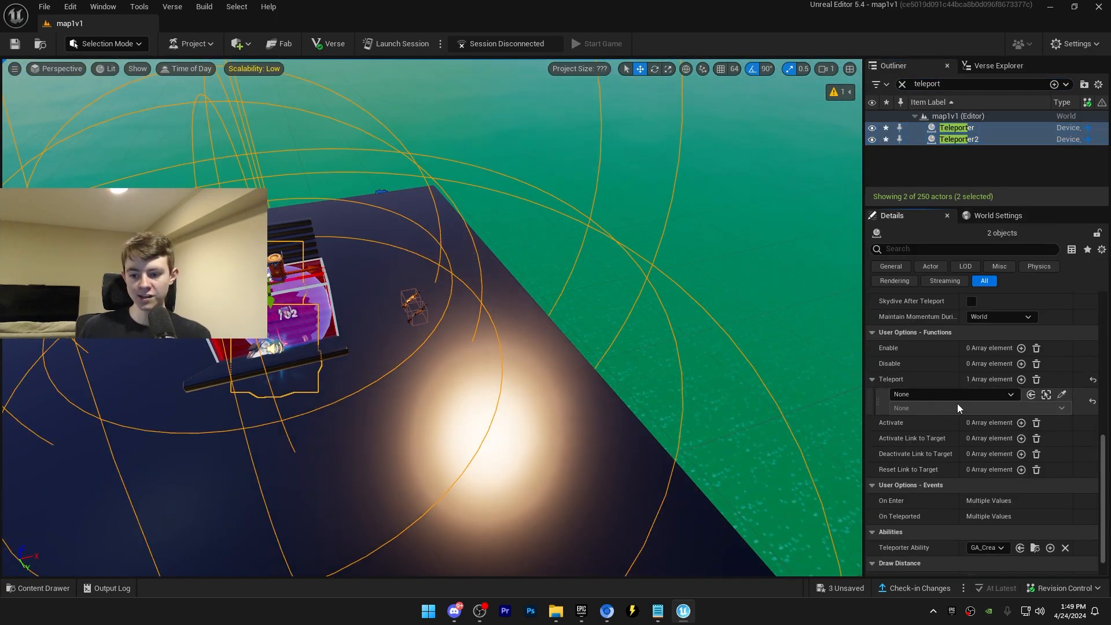
click(957, 397)
text(mutator)
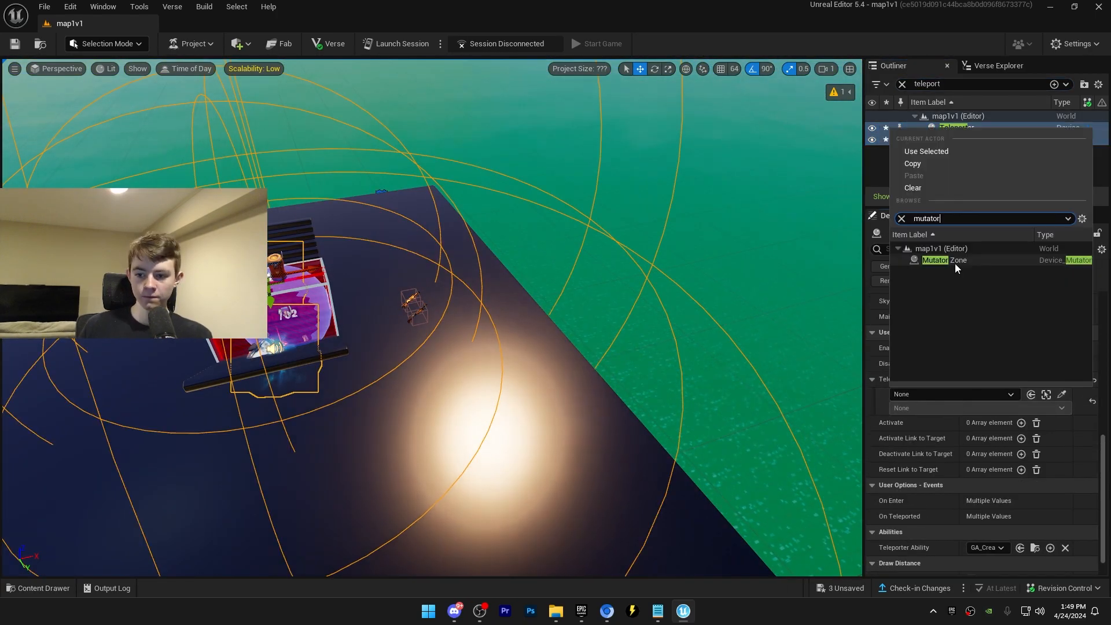
click(955, 262)
click(949, 408)
click(938, 426)
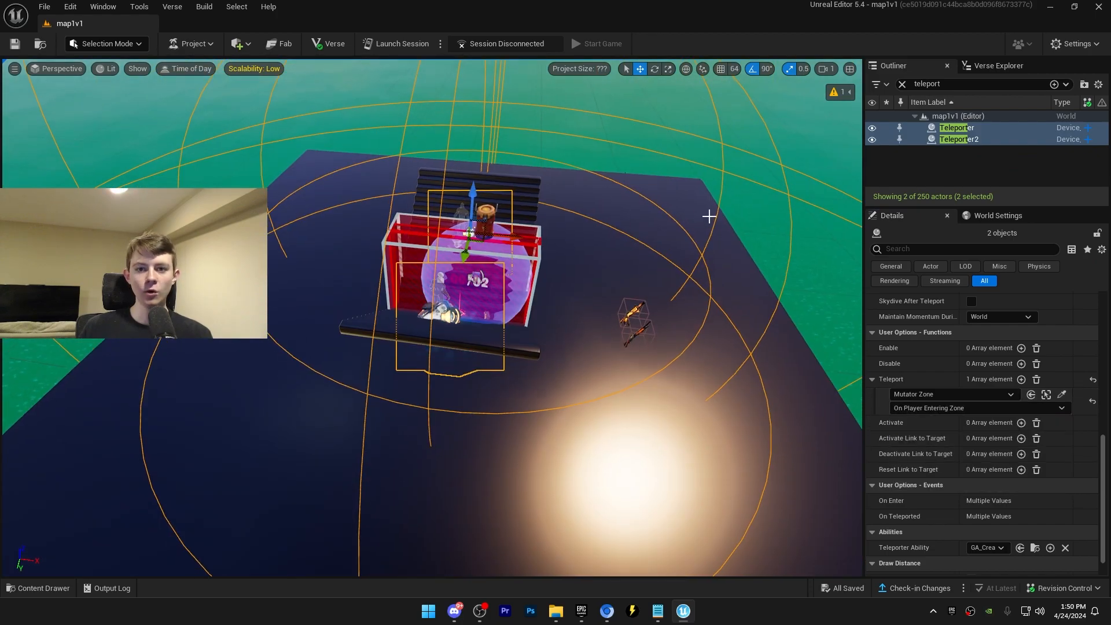
- Place an Accolade device on the platform beside the weapons
mouse_move(615, 285)
right_down()
mouse_move(633, 272)
mouse_move(615, 285)
right_up()
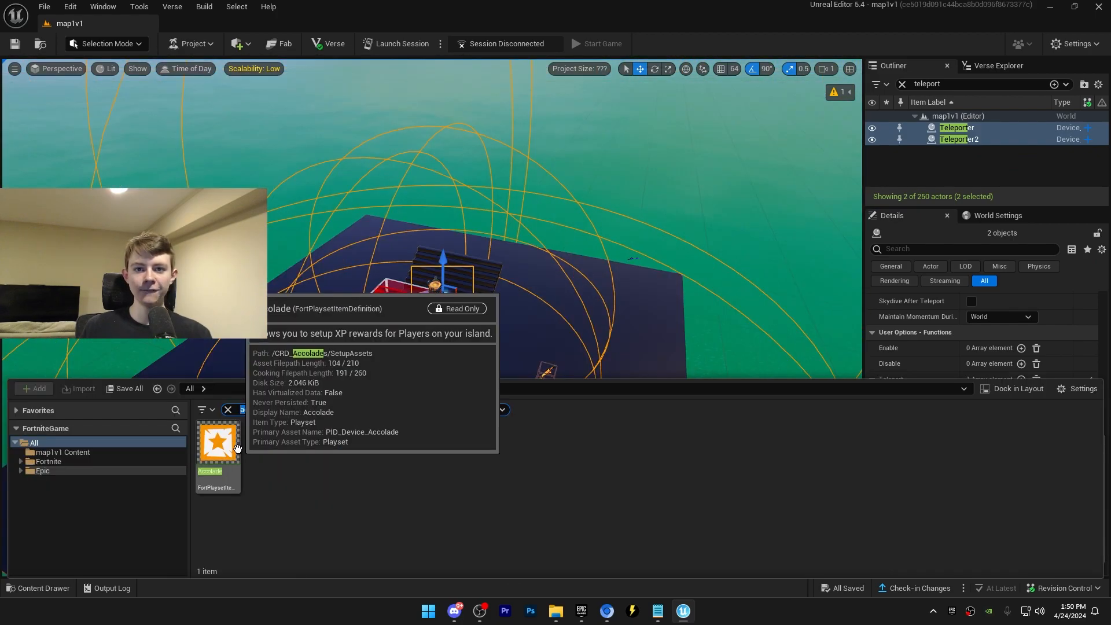
drag(219, 445, 381, 308)
drag(382, 309, 503, 348)
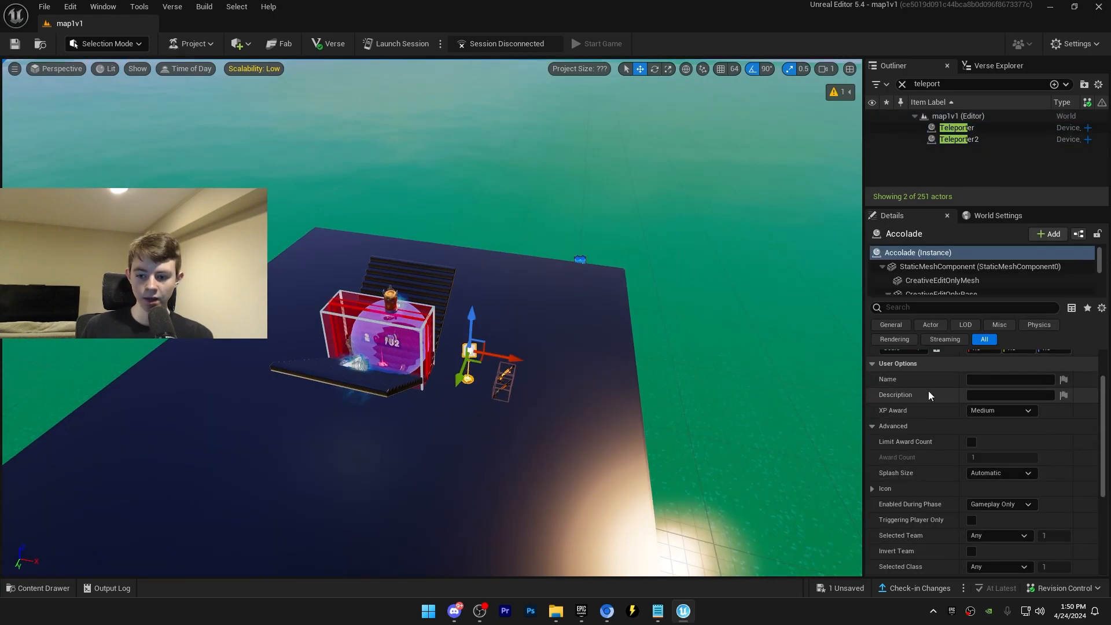
- Name the accolade "Elimination" and give it the description "You got a elimination!"
click(1003, 380)
text(Eliminati)
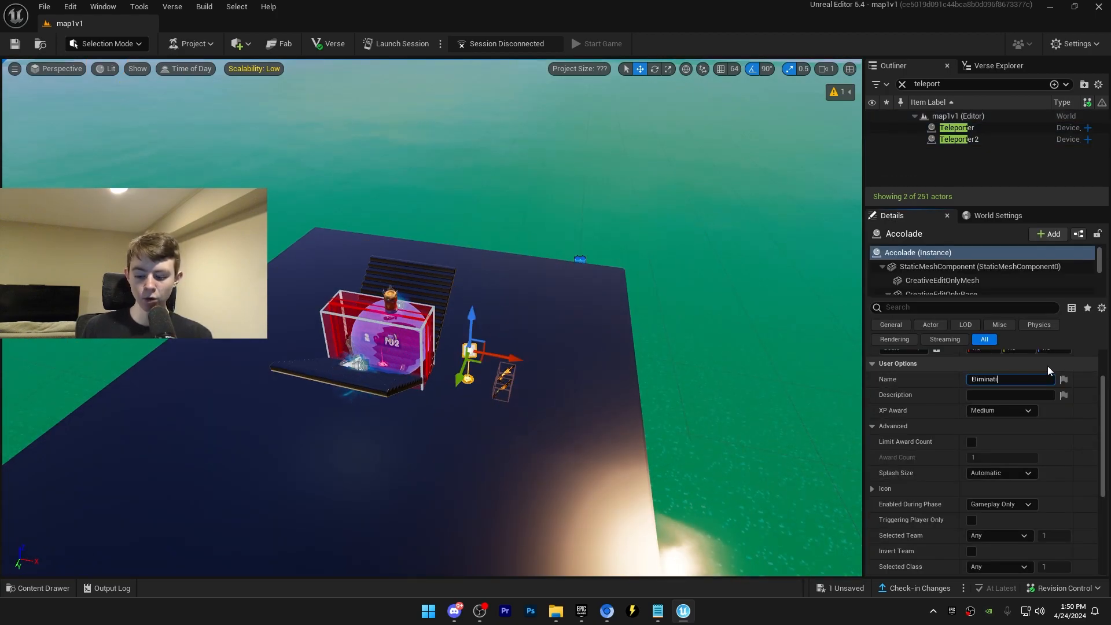
text(on)
key(Tab)
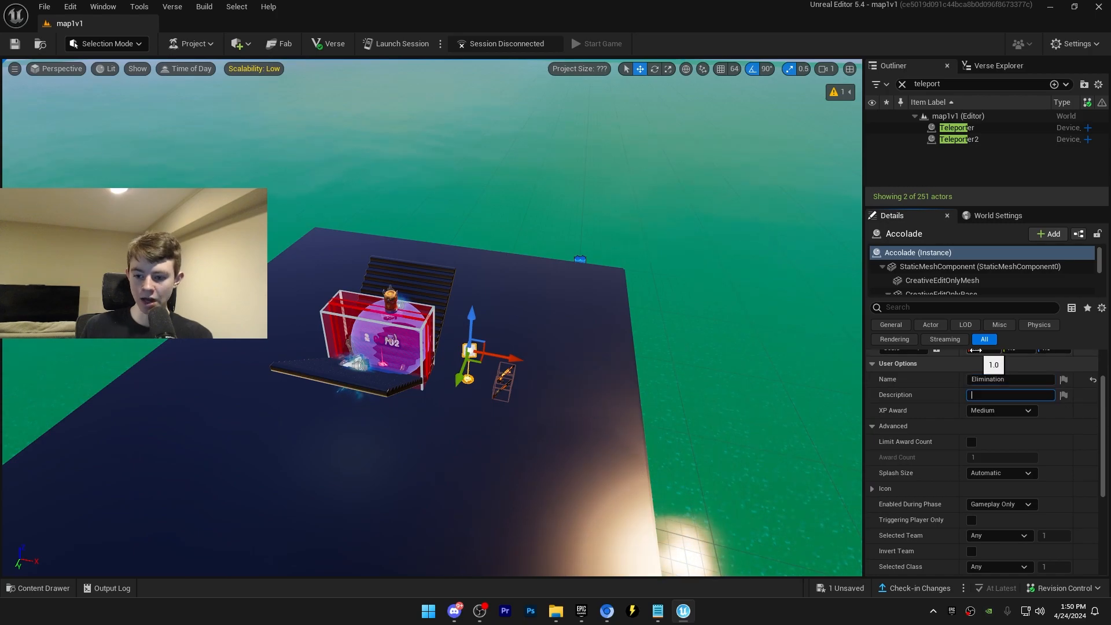
text(You got a elimination!)
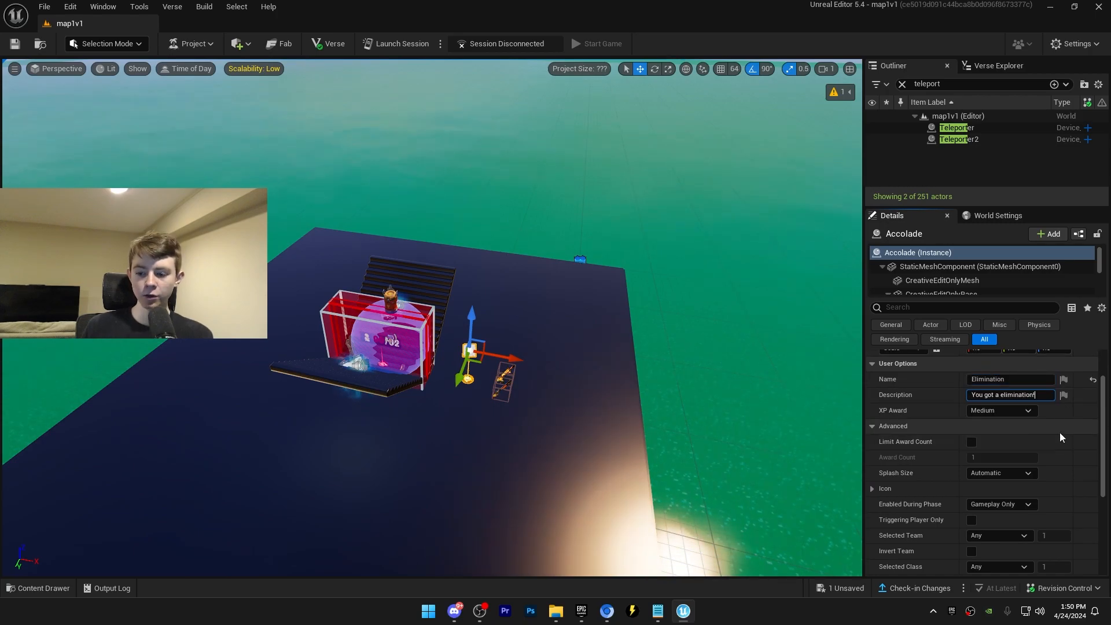
click(1059, 431)
click(1024, 422)
- Choose Medium as the accolade's XP Award and Small as its Splash Size
click(1011, 411)
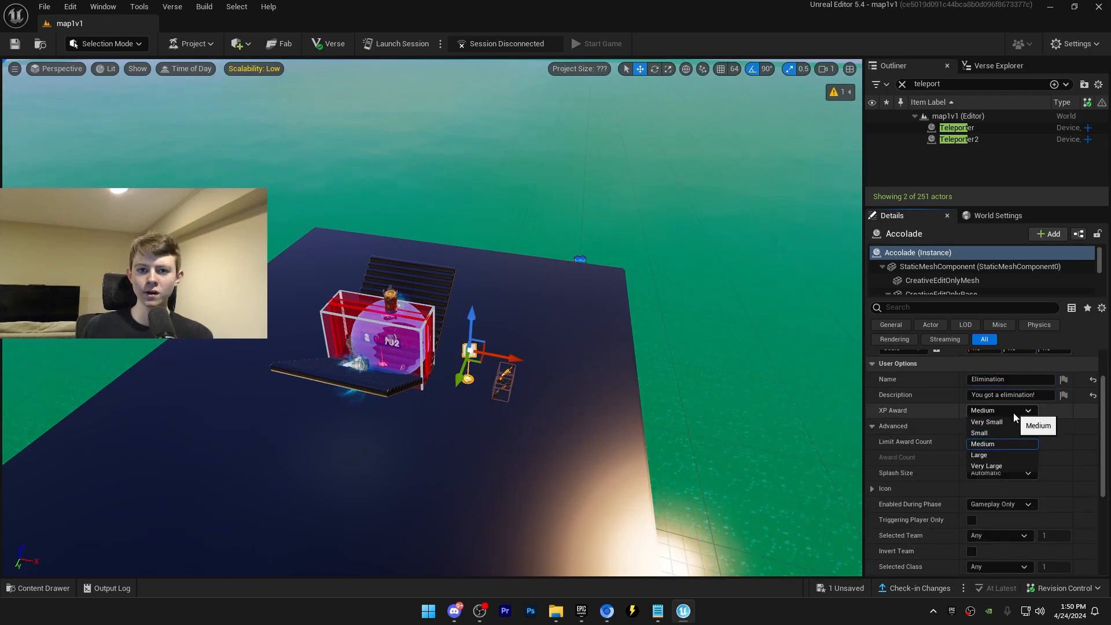
click(1009, 444)
scroll(905, 373, down, 3)
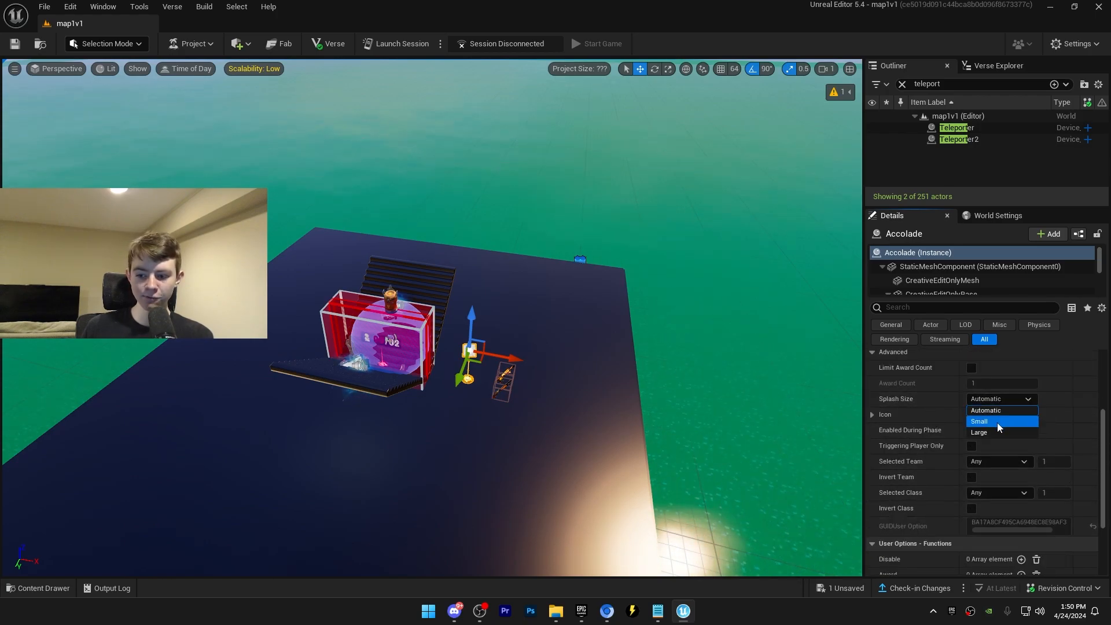
click(994, 424)
click(996, 400)
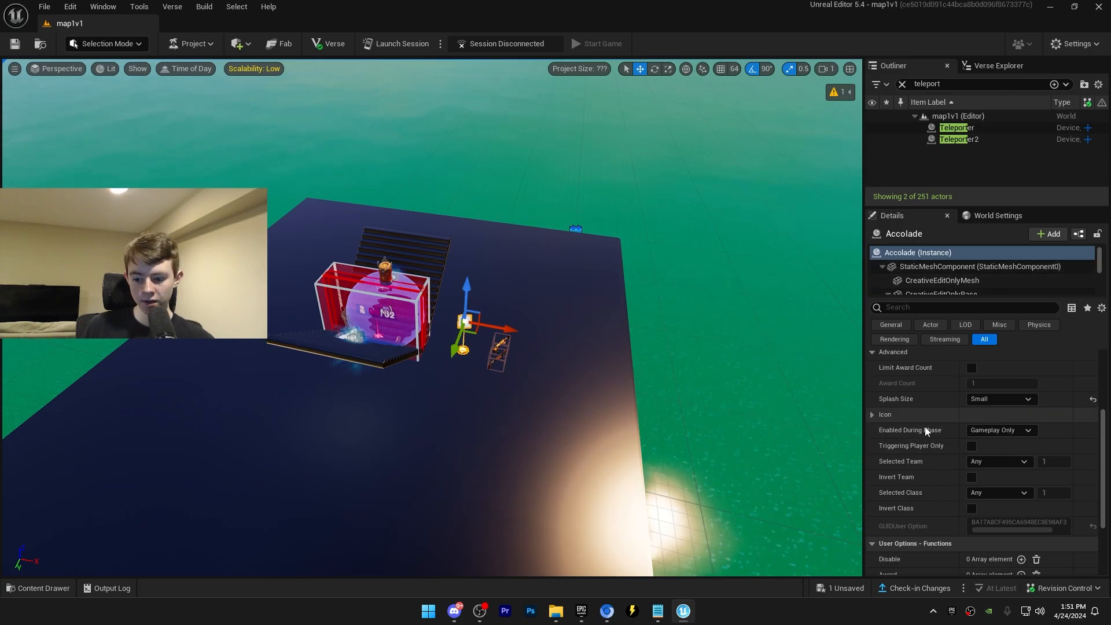
- Bind the accolade's Award function to the Elimination Manager's On Elimination event
scroll(1037, 445, down, 2)
click(1021, 501)
click(922, 519)
text(eli)
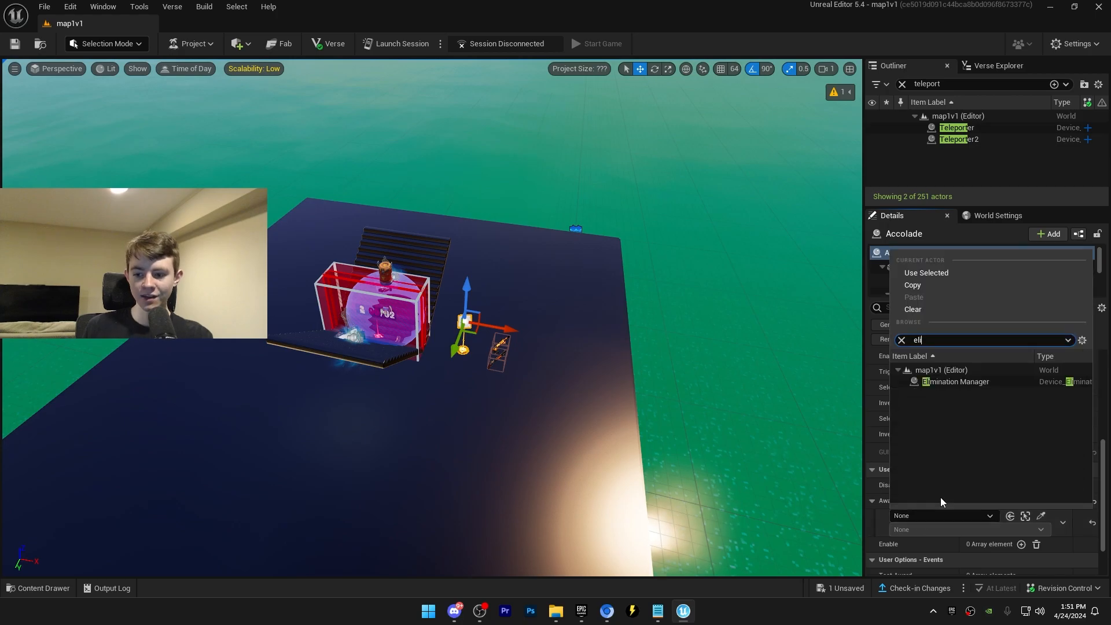
text(m)
key(Return)
click(965, 530)
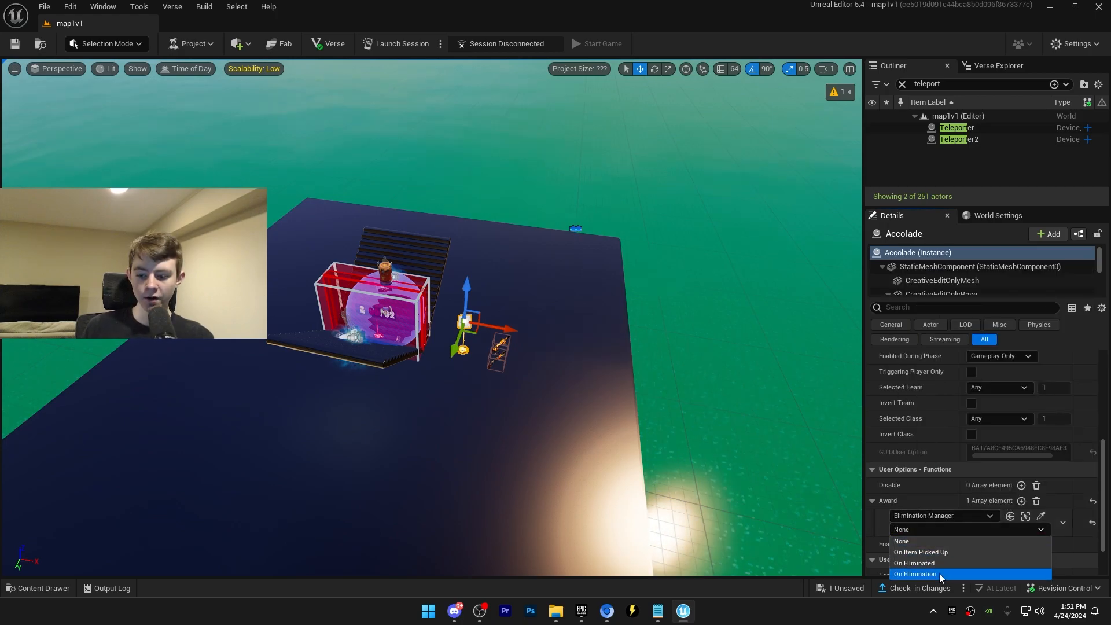
click(939, 574)
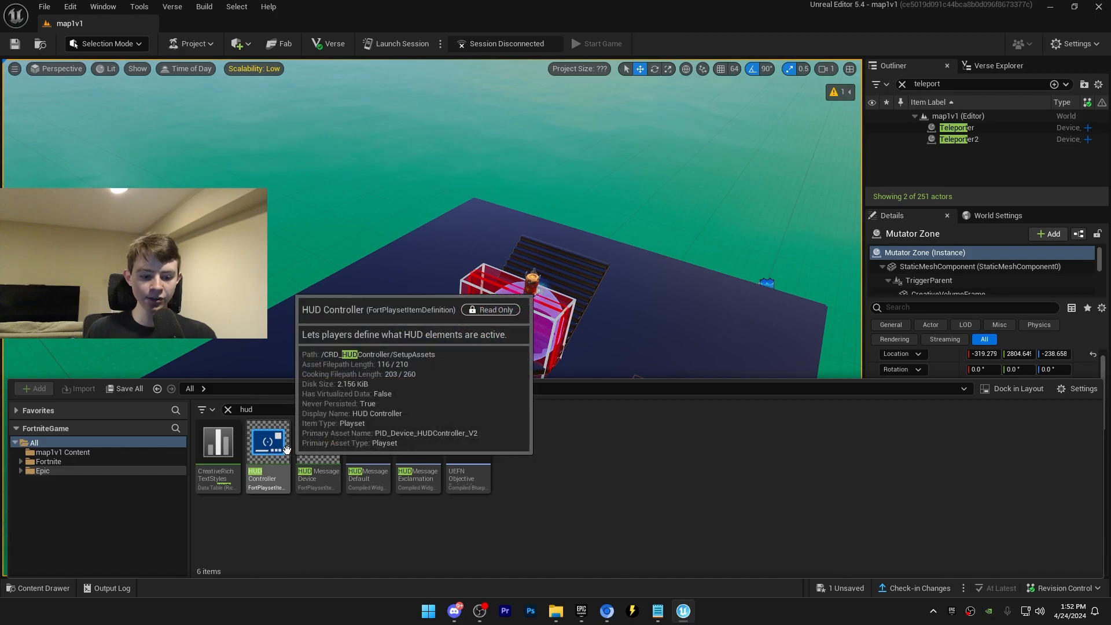
- Place a HUD Controller on the platform and set its Show Minimap and Show Gold Resource options to No
drag(280, 450, 359, 358)
drag(360, 357, 360, 357)
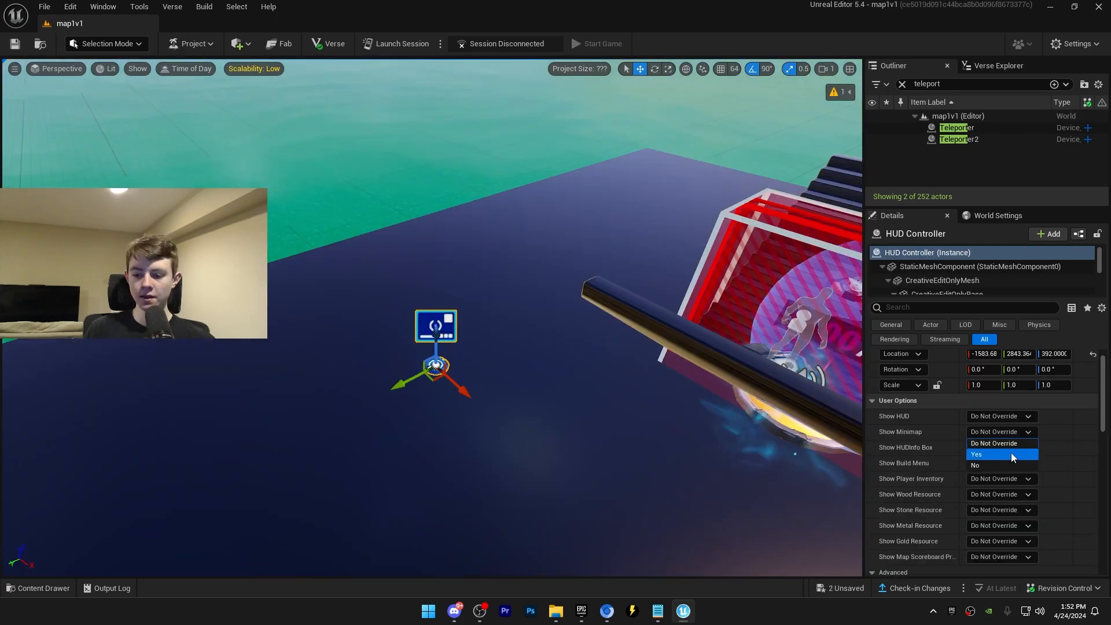
click(1003, 466)
scroll(1013, 492, down, 2)
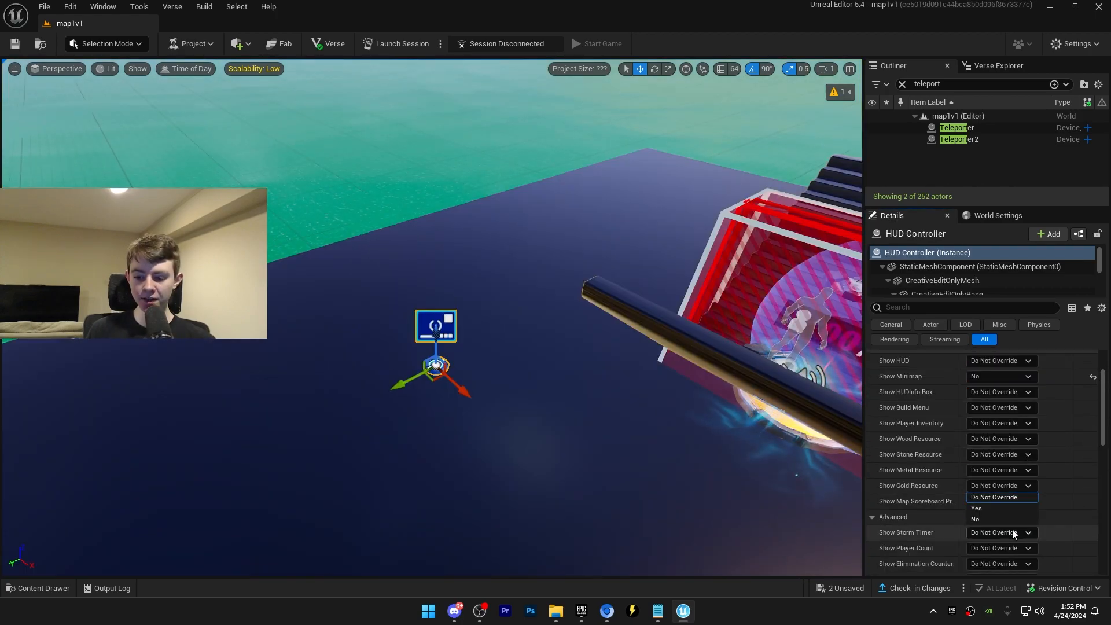
click(998, 519)
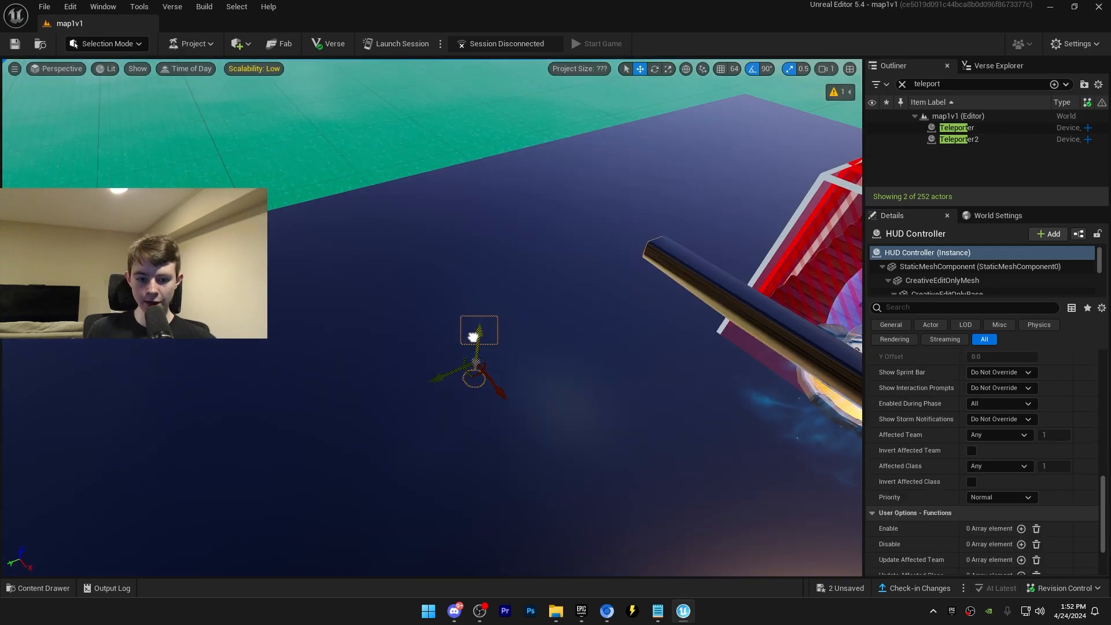
key(ctrl+space)
drag(318, 454, 459, 323)
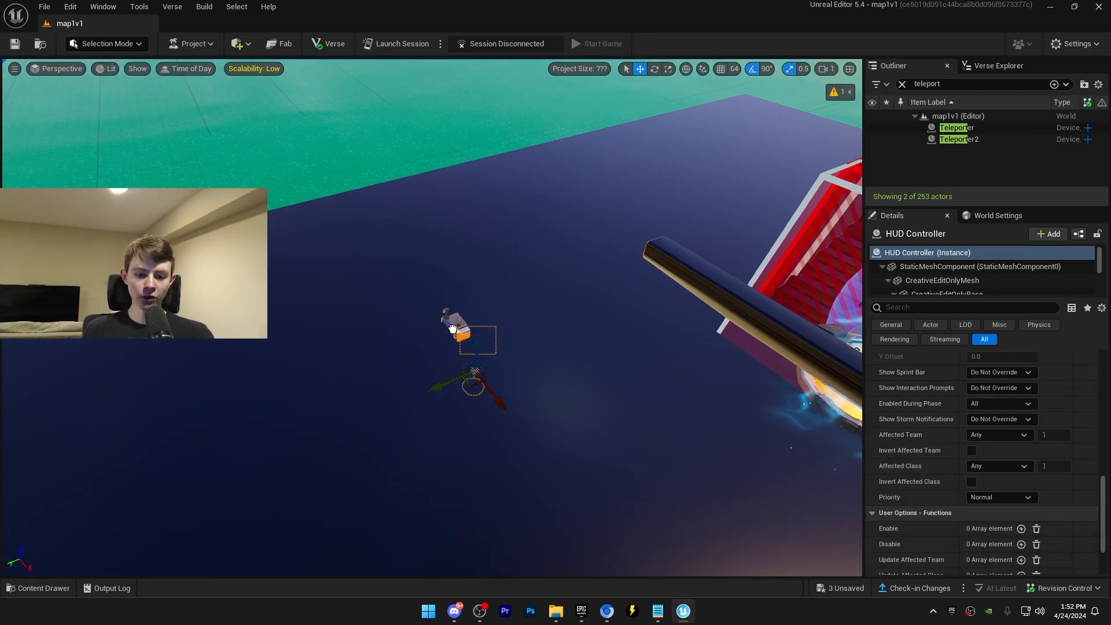
scroll(989, 440, up, 10)
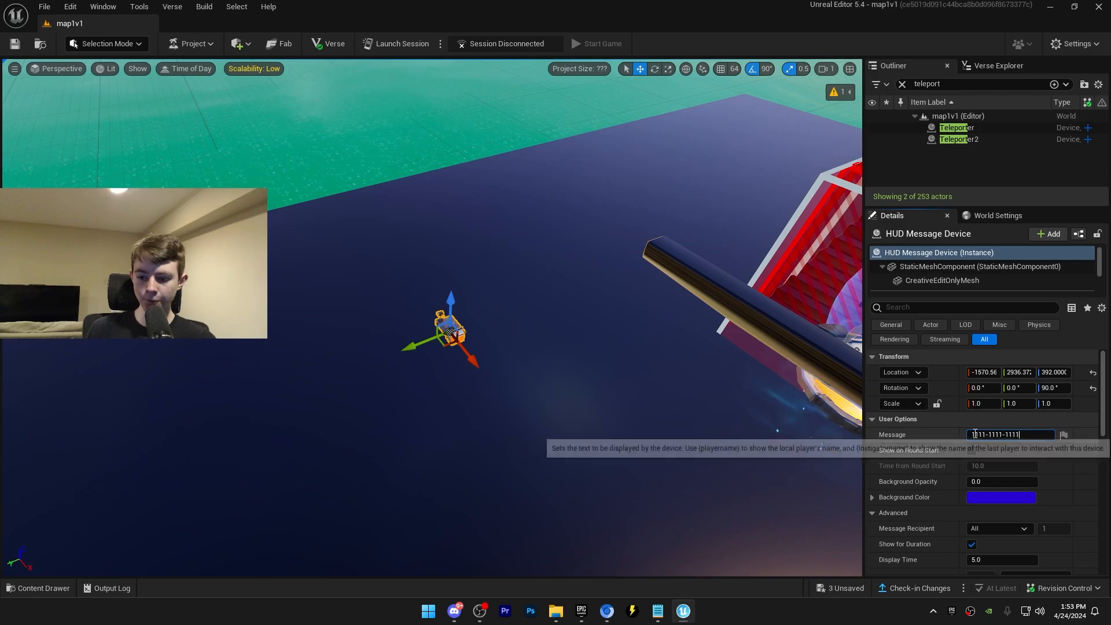
scroll(1017, 532, down, 2)
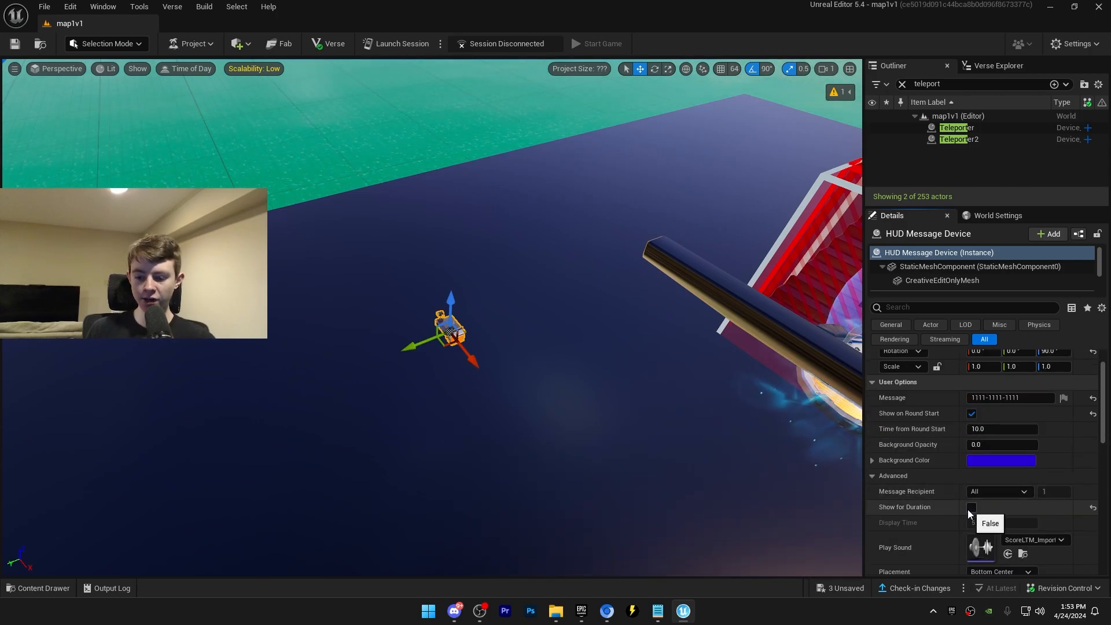
- Set both the Intro Animation and Outro Animation of the HUD message to None
scroll(972, 513, down, 5)
click(1001, 481)
click(978, 325)
click(1001, 497)
click(995, 345)
- Set the HUD message's text size to 24 and its Placement to Top Center
scroll(978, 463, down, 5)
drag(987, 516, 993, 517)
click(993, 518)
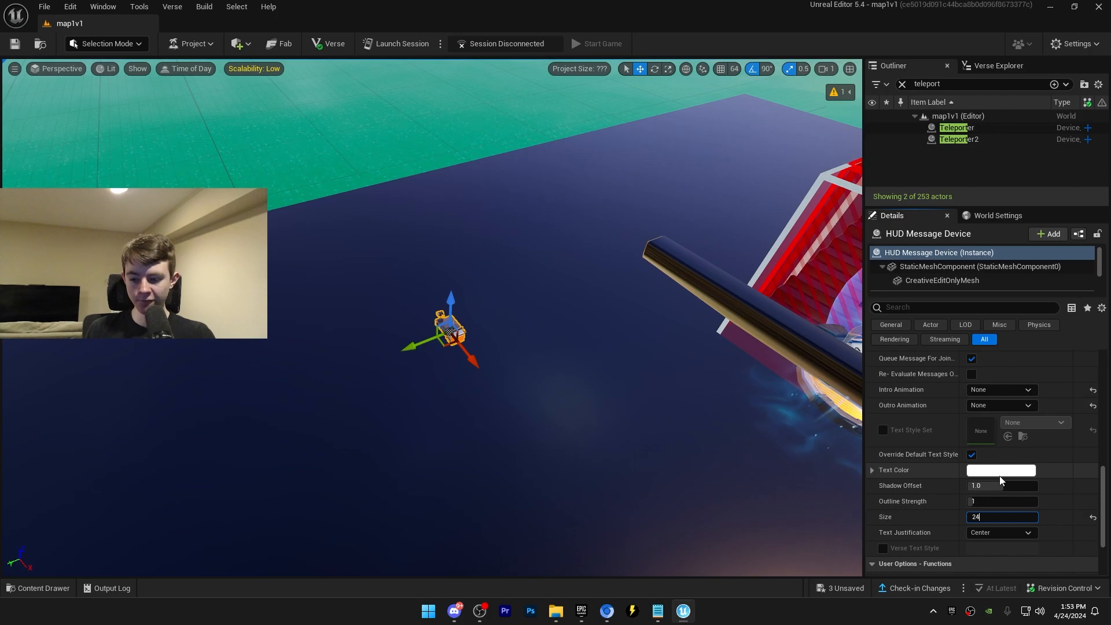
scroll(978, 451, up, 4)
click(991, 427)
click(991, 450)
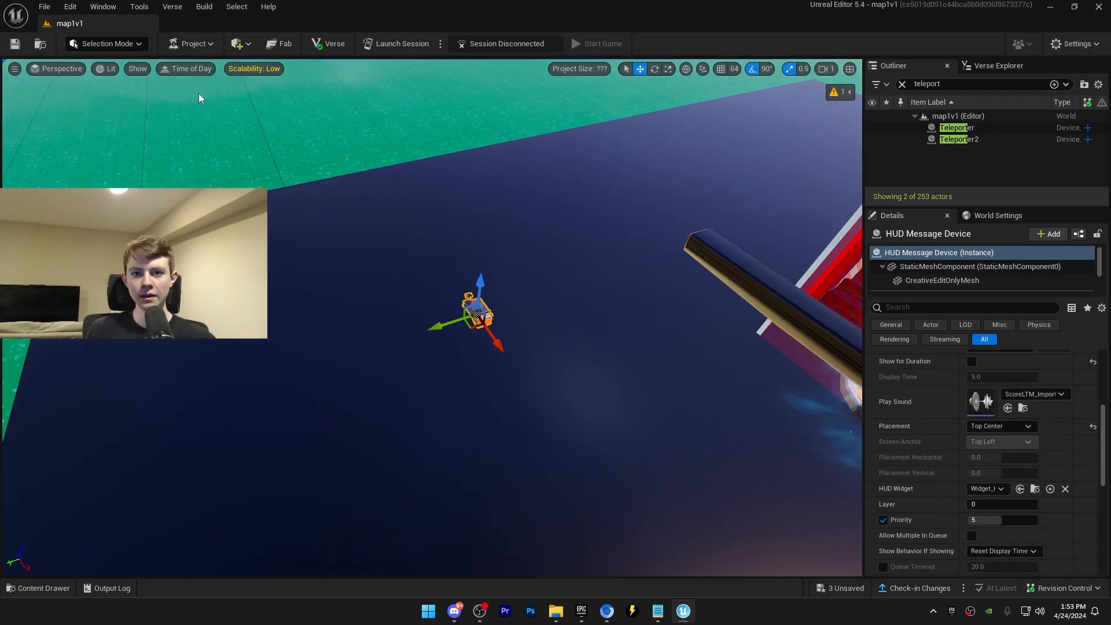
- Launch a session and playtest the map, checking the HUD message and picking up the assault rifle and pump shotgun
click(388, 46)
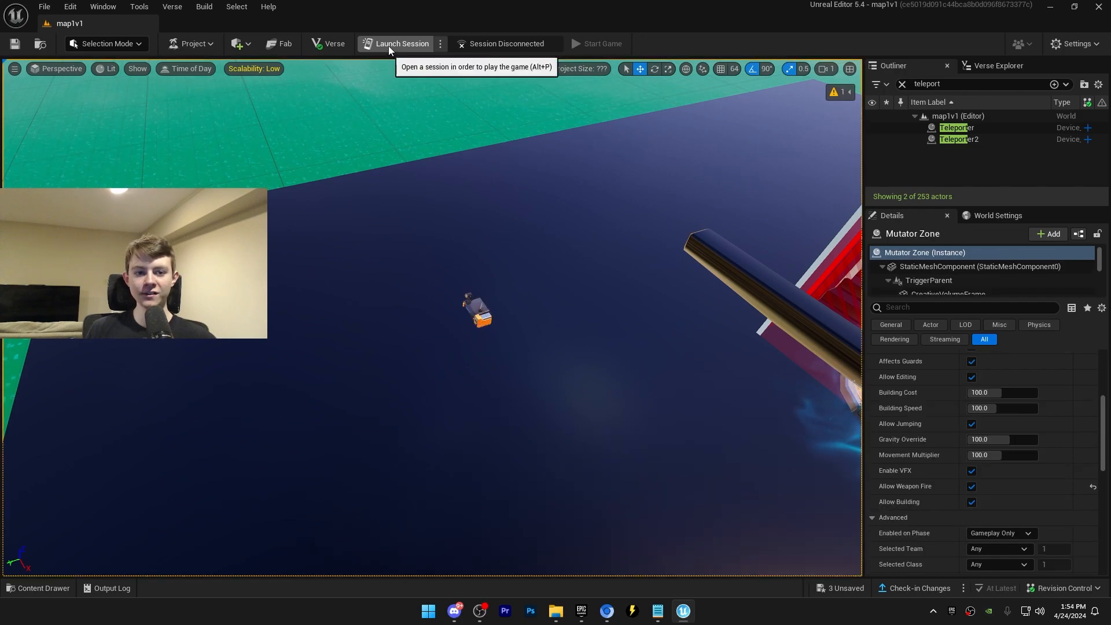
click(648, 436)
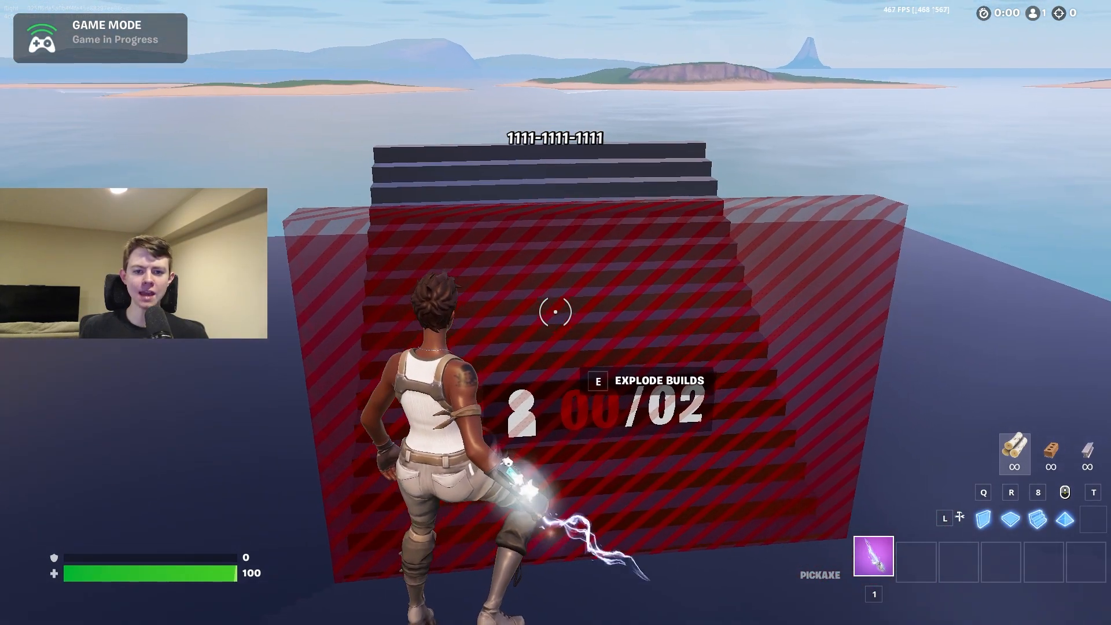
key(s)
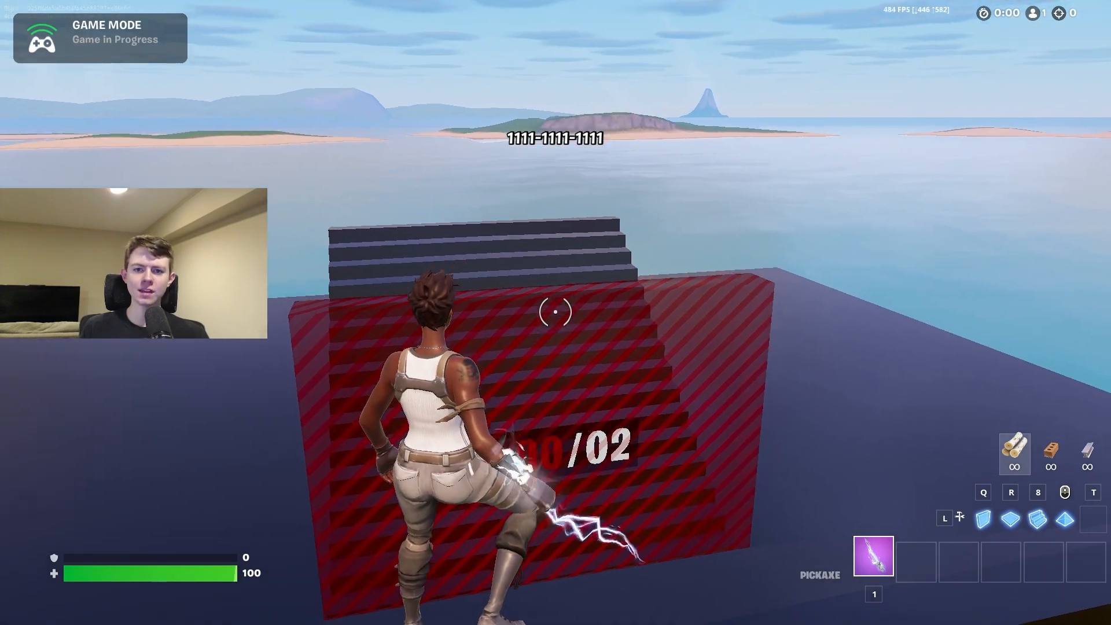
key(w)
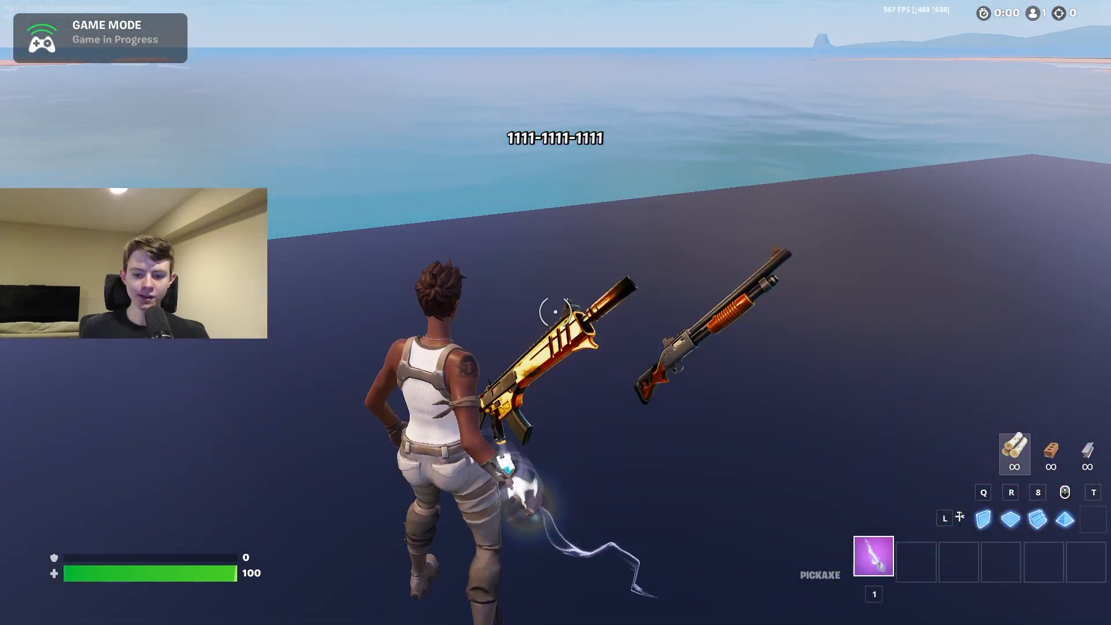
key(e)
key(e)
key(3)
key(w)
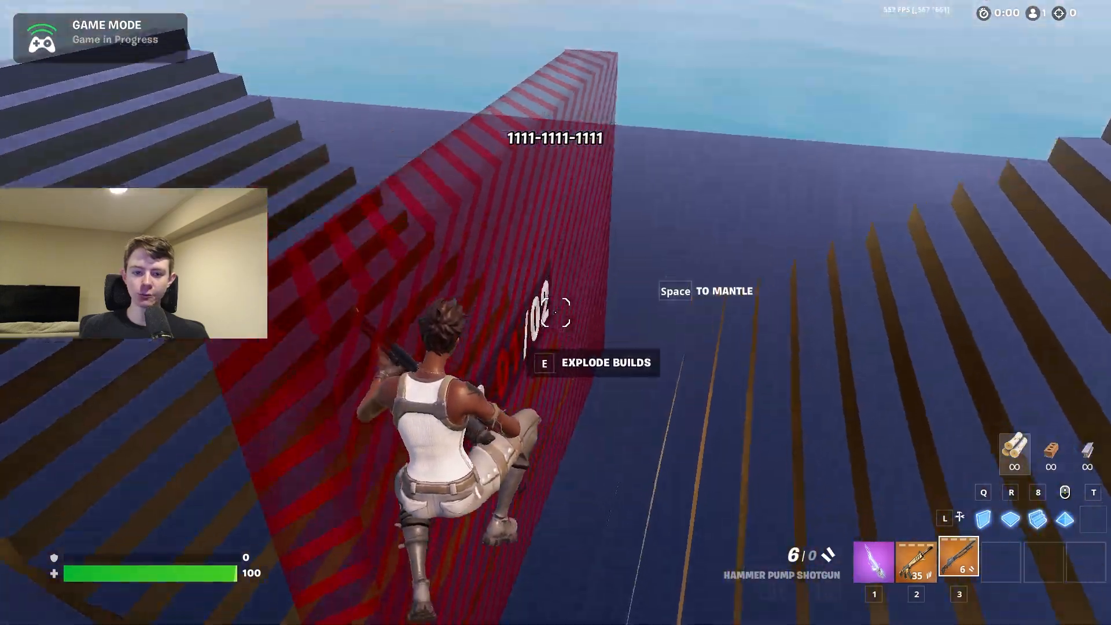
key(w)
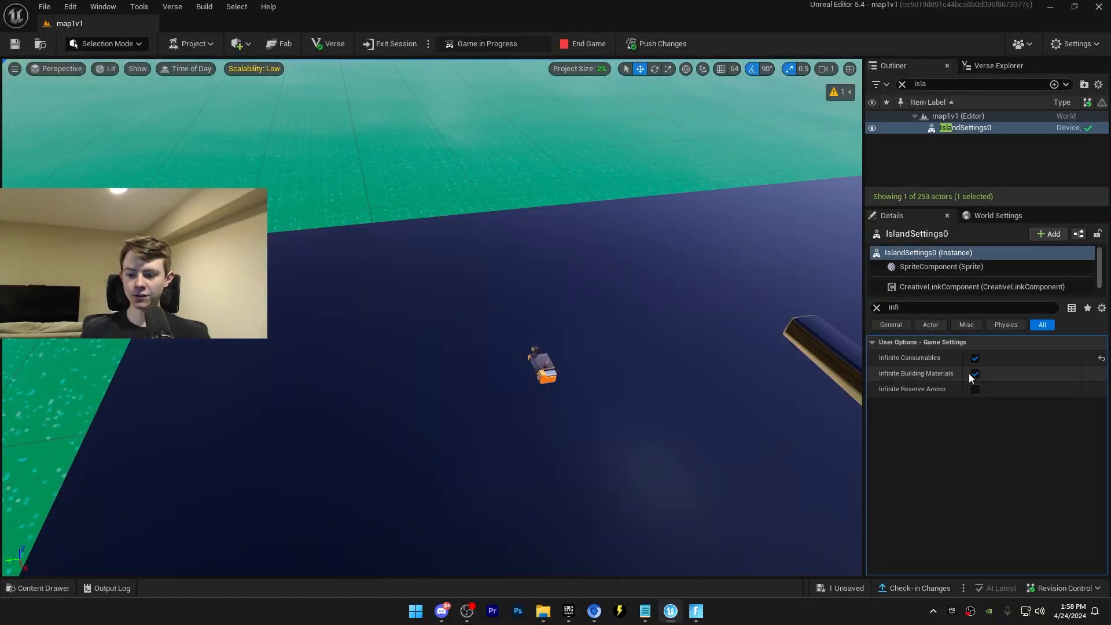
- Enable Infinite Reserve Ammo in the island settings
click(973, 391)
click(972, 389)
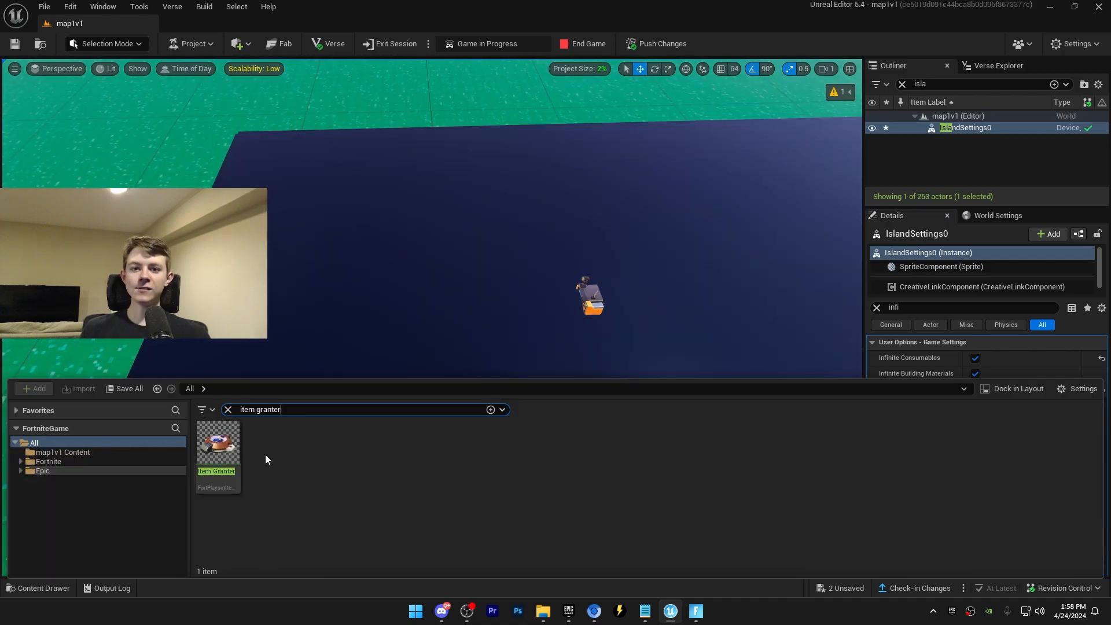
- Place an Item Granter and a Save Point device beside each other on the platform
drag(218, 443, 364, 246)
key(ctrl+space)
text(save)
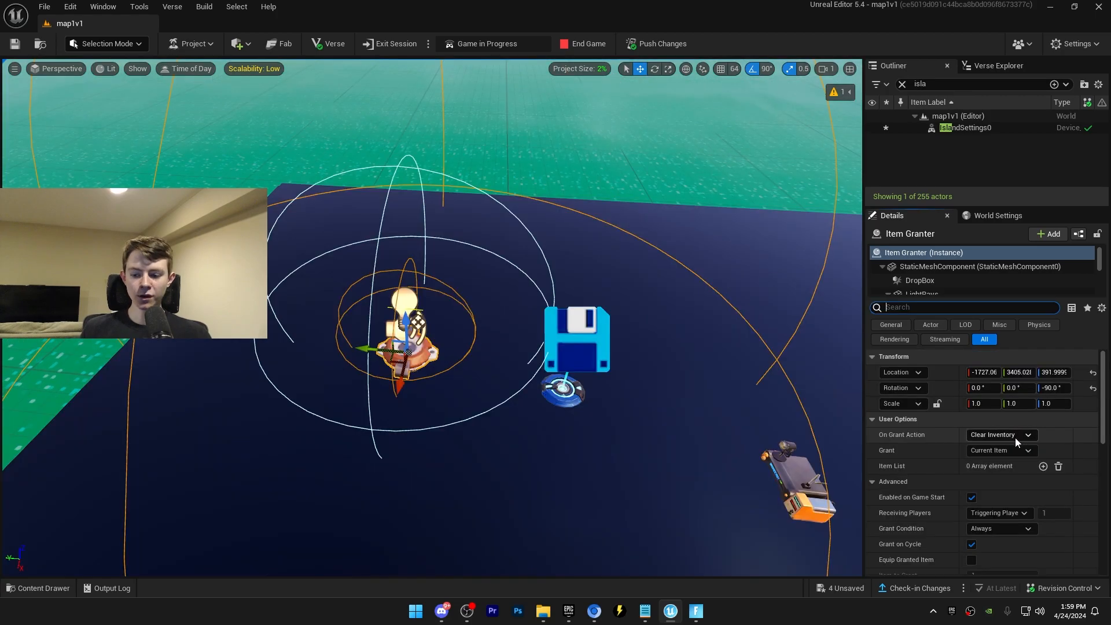
- Set the Item Granter's On Grant Action to Keep All and add two Item List entries, the first holding the Warforged Assault Rifle
click(1015, 435)
click(990, 478)
click(1043, 466)
click(1043, 466)
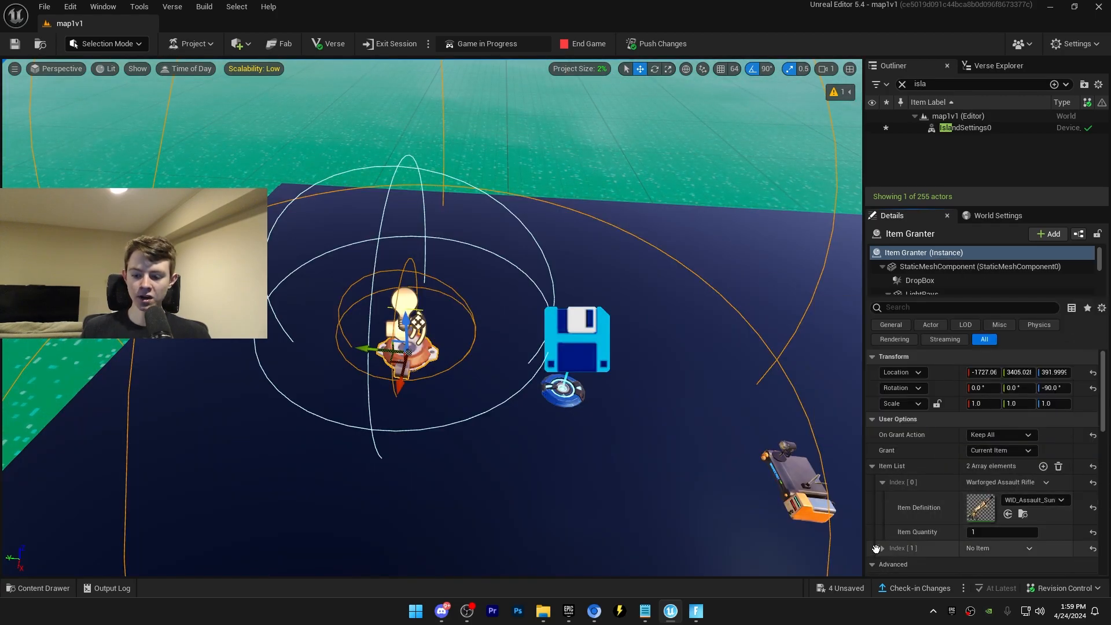
click(882, 548)
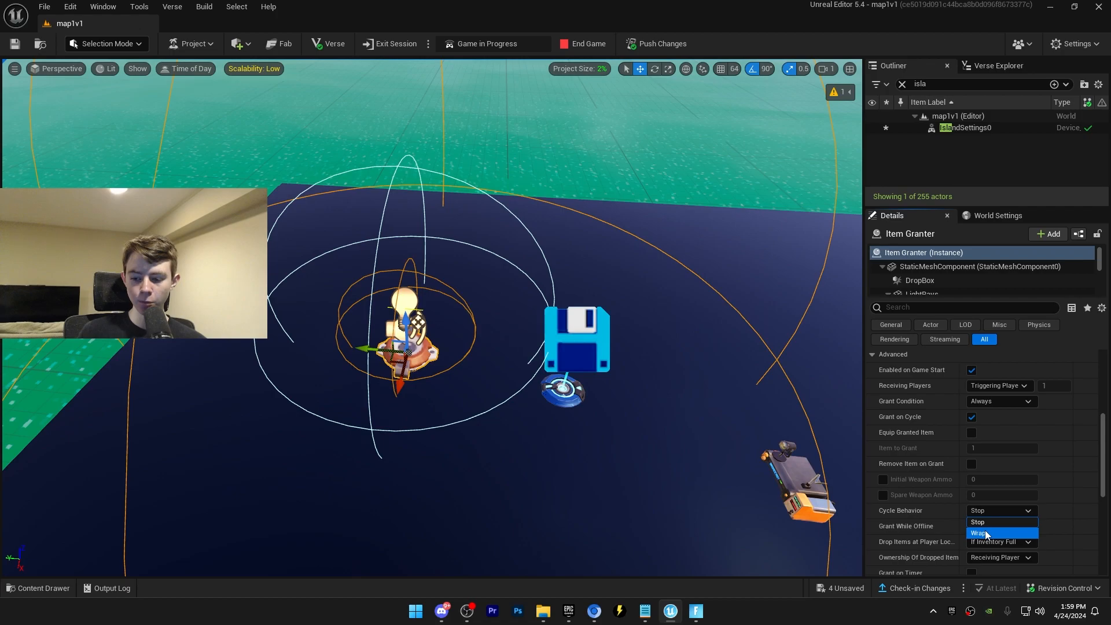
- Set the Item Granter's Cycle Behavior to Wrap and its Drop Items at Player Location option to Never
click(985, 530)
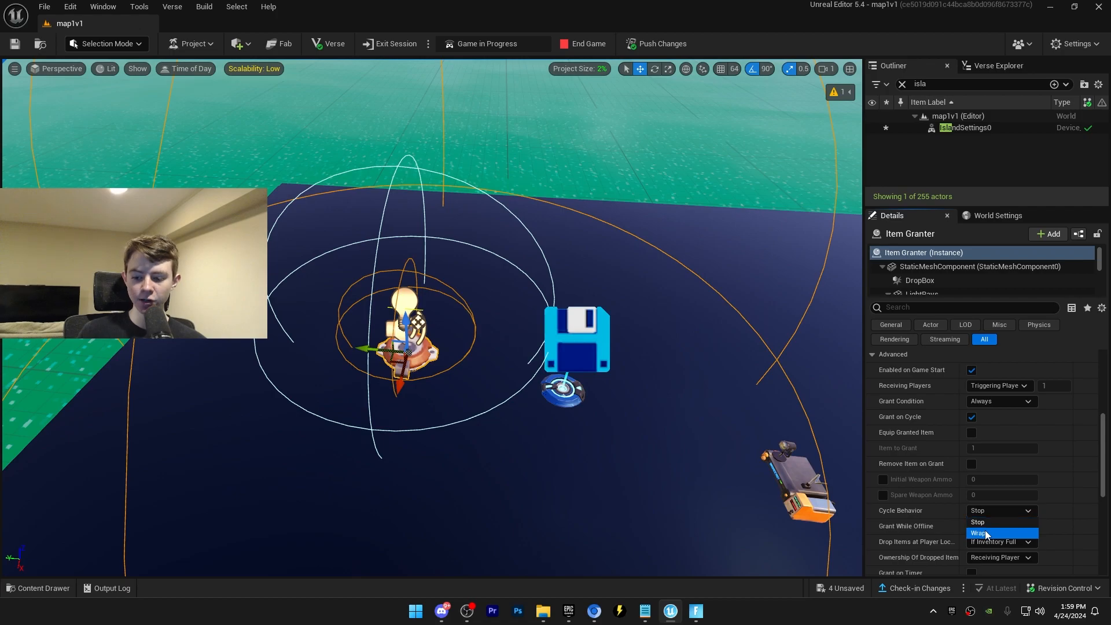
scroll(1019, 533, down, 1)
click(1007, 524)
click(1020, 536)
- Set the Item Granter's Grant Condition to Only If Empty
scroll(1034, 530, up, 3)
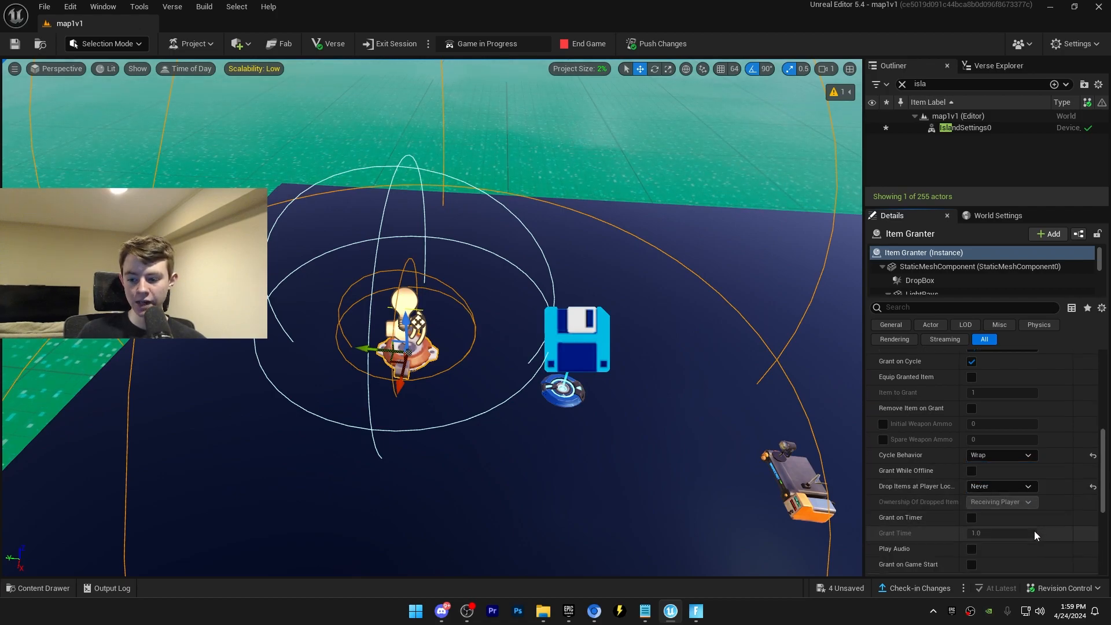
click(986, 439)
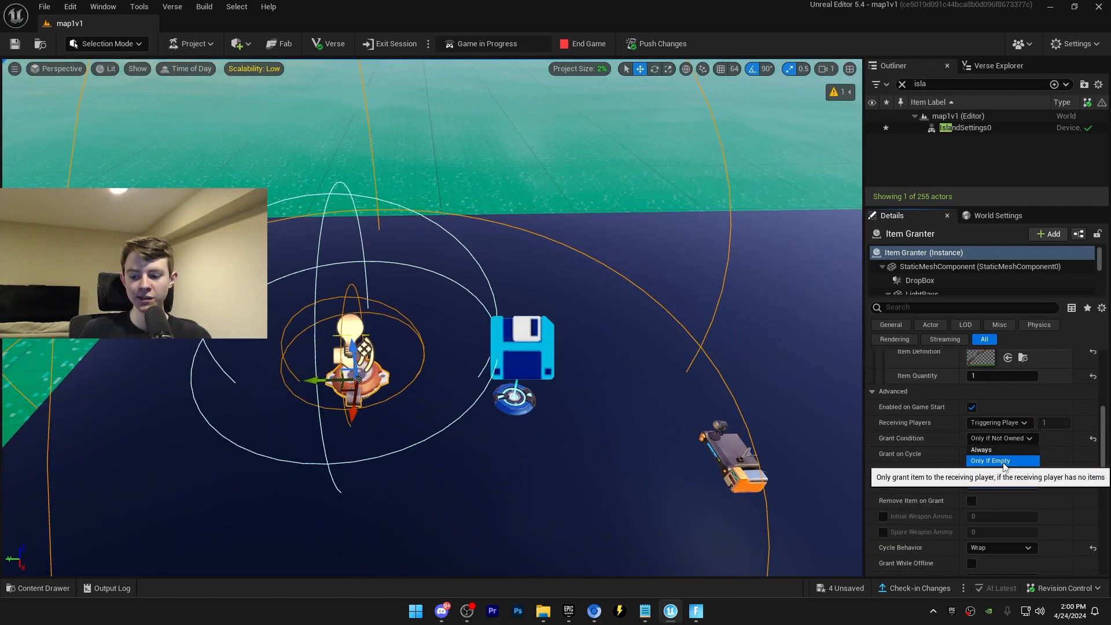
click(1004, 461)
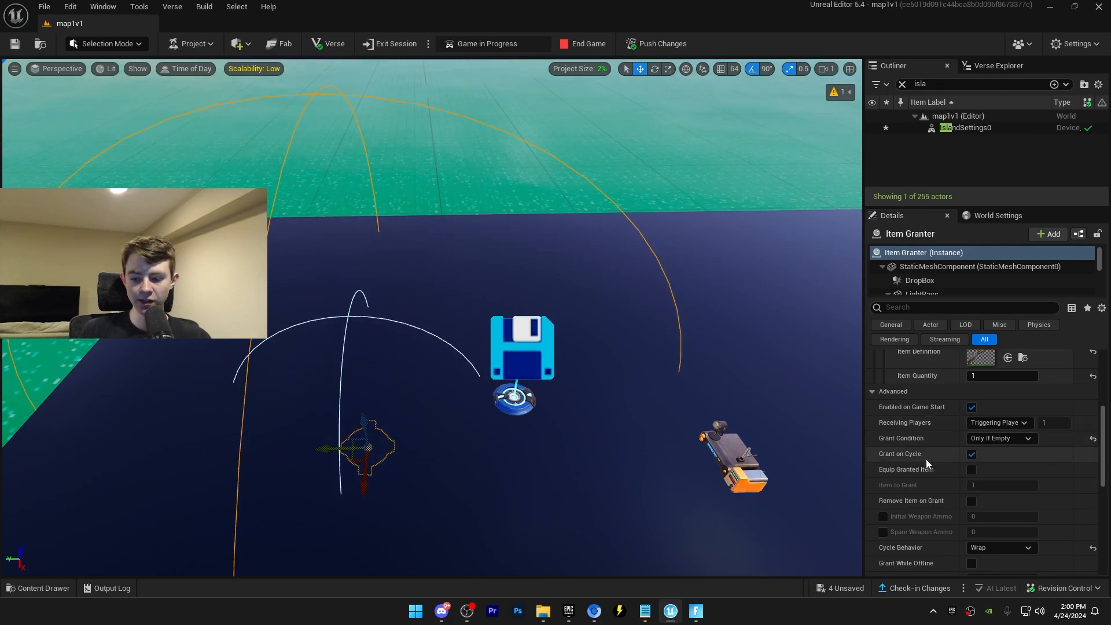
- Add two bindings to the Item Granter's Grant Item function, one for Player Spawner and one for Player Spawner2
scroll(984, 416, down, 10)
click(1021, 410)
click(1021, 411)
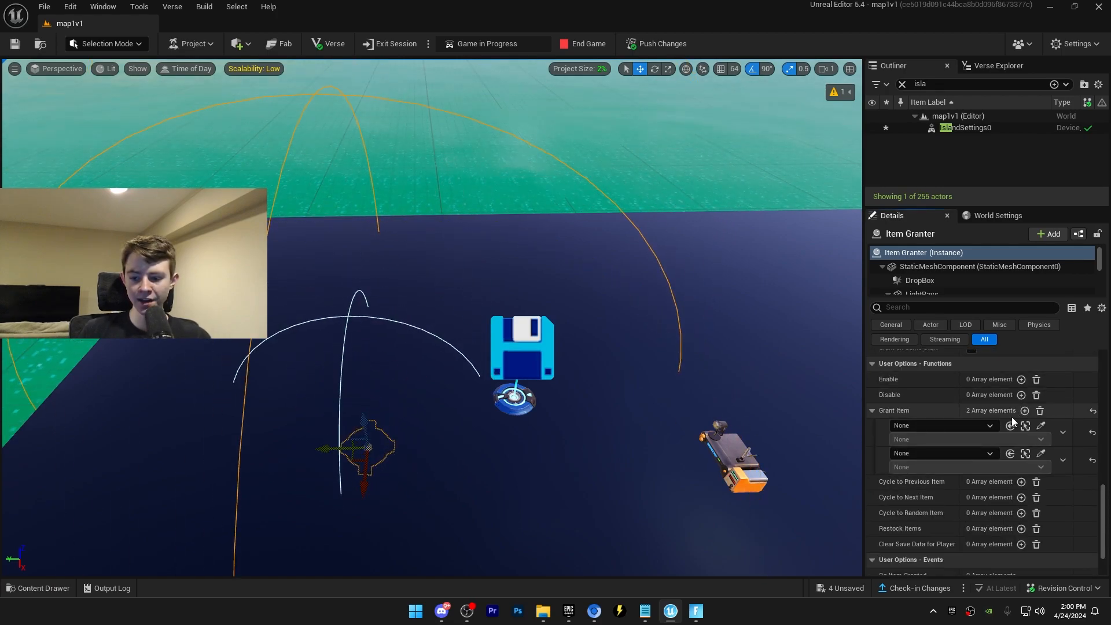
click(979, 426)
text(player)
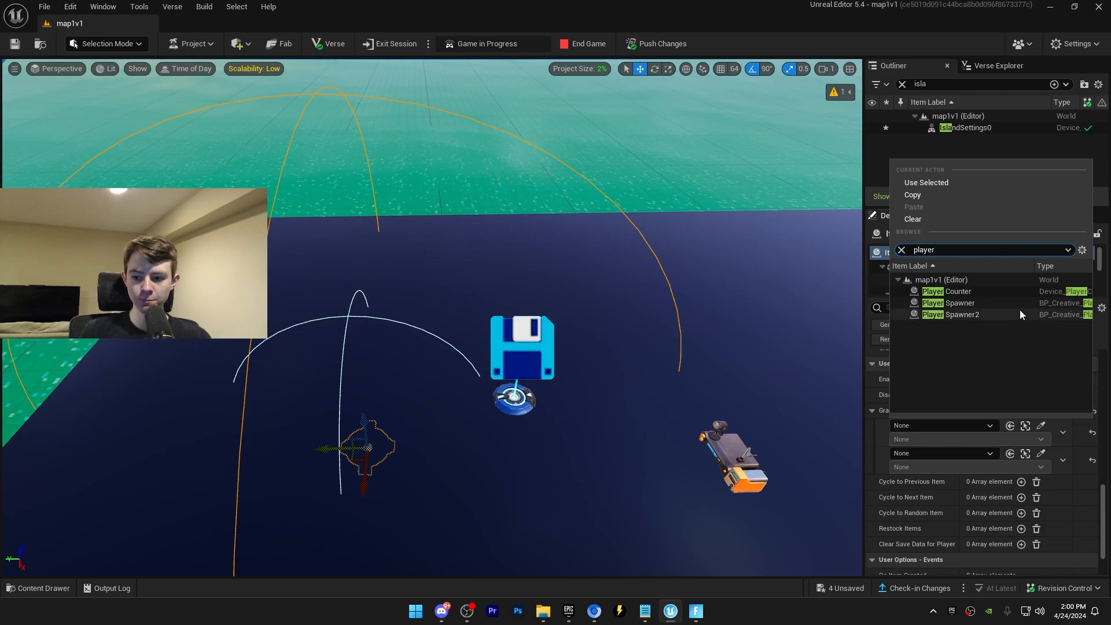
text(p)
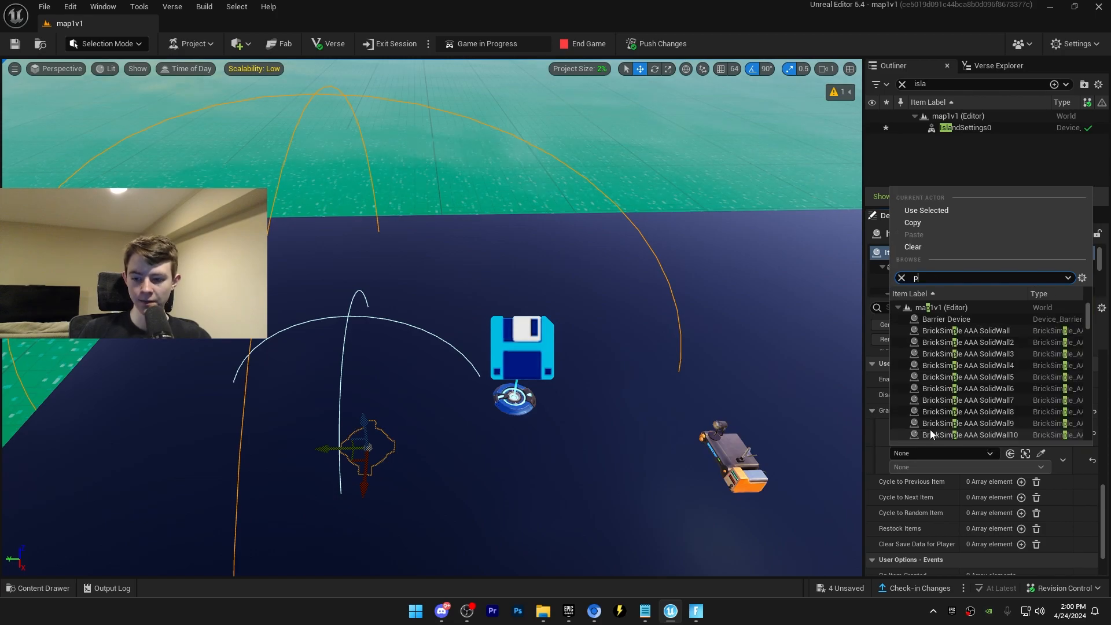
text(layer)
click(955, 342)
click(949, 467)
click(931, 491)
- Turn off Save Player Location, Save Checkpoint and Save Class on the Save Point
right_drag(575, 426, 611, 426)
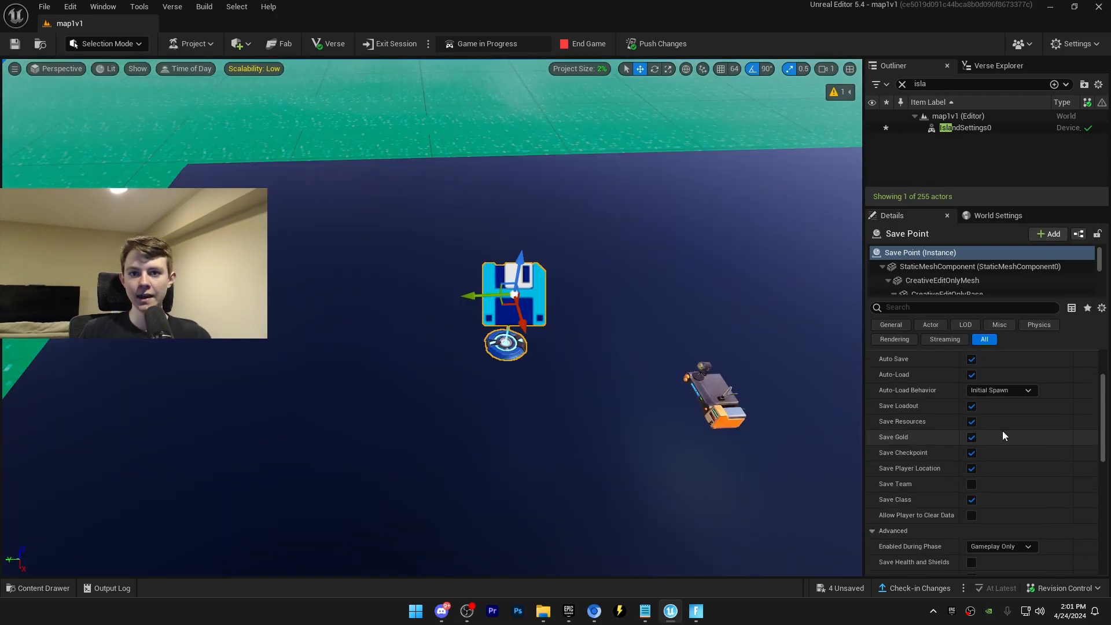
scroll(1002, 431, up, 3)
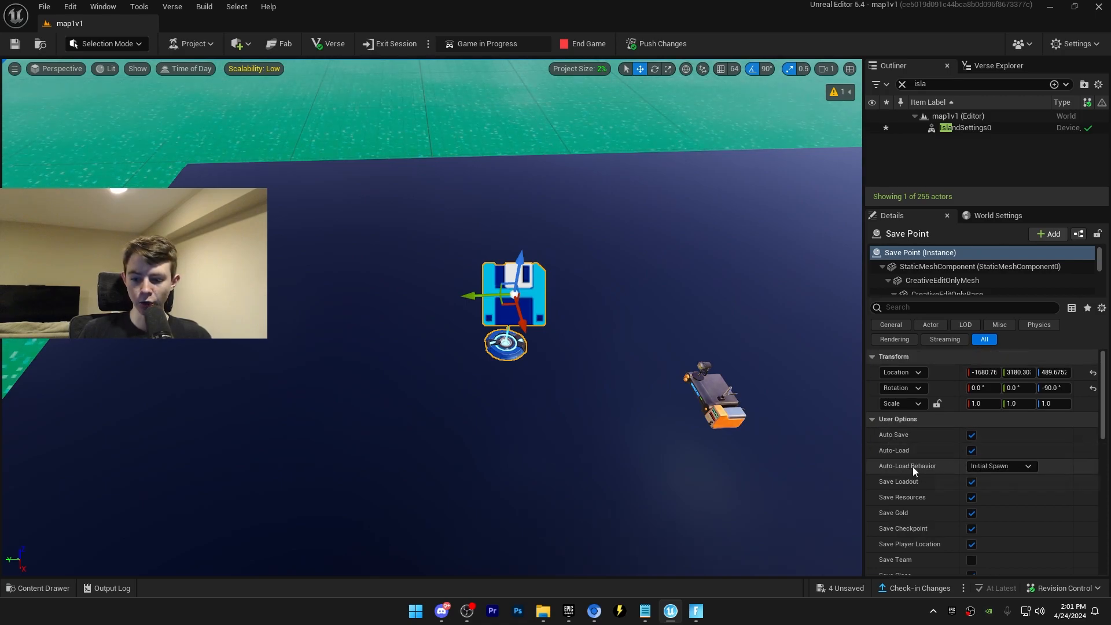
scroll(1000, 464, down, 2)
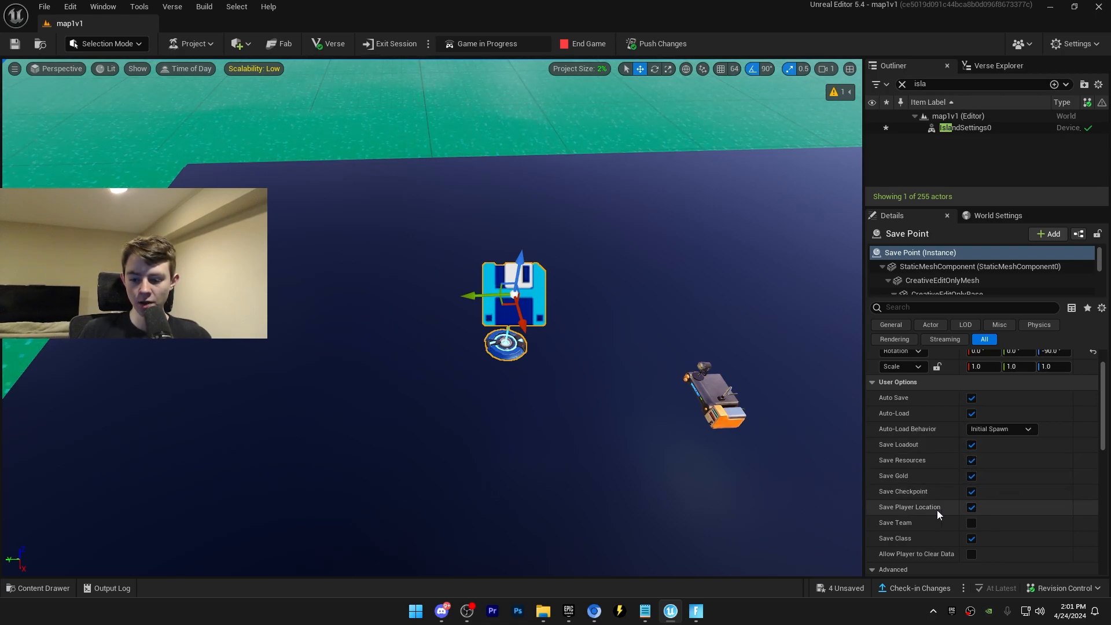
click(972, 507)
click(972, 491)
click(972, 539)
- Add one empty binding each to the Save Point's Save Player and Load Player functions
scroll(961, 460, down, 10)
click(1022, 498)
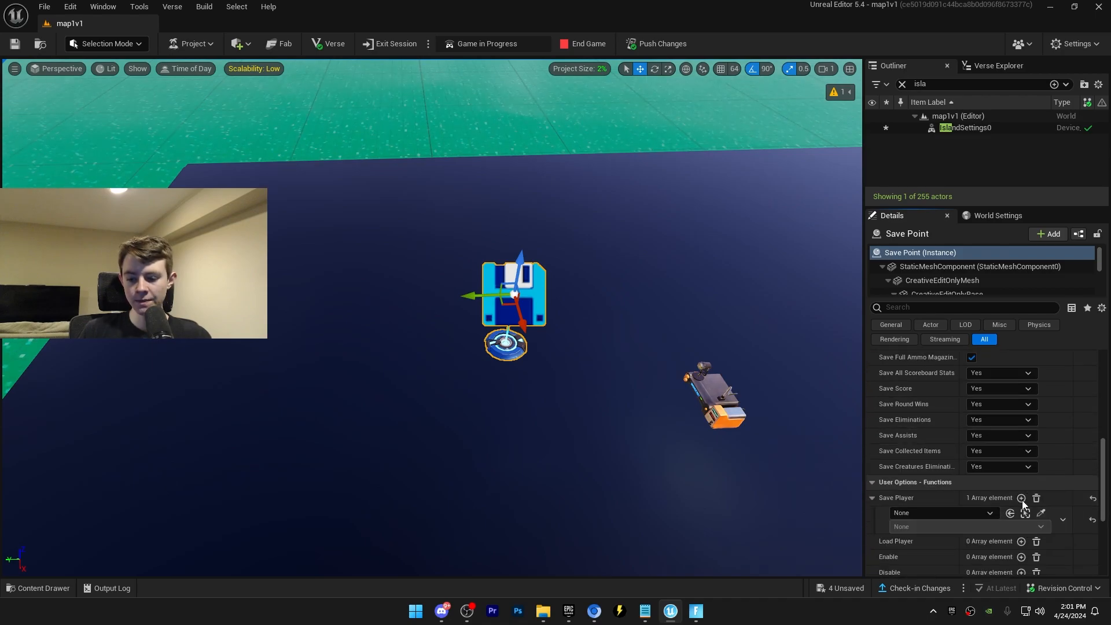
click(1022, 541)
click(940, 556)
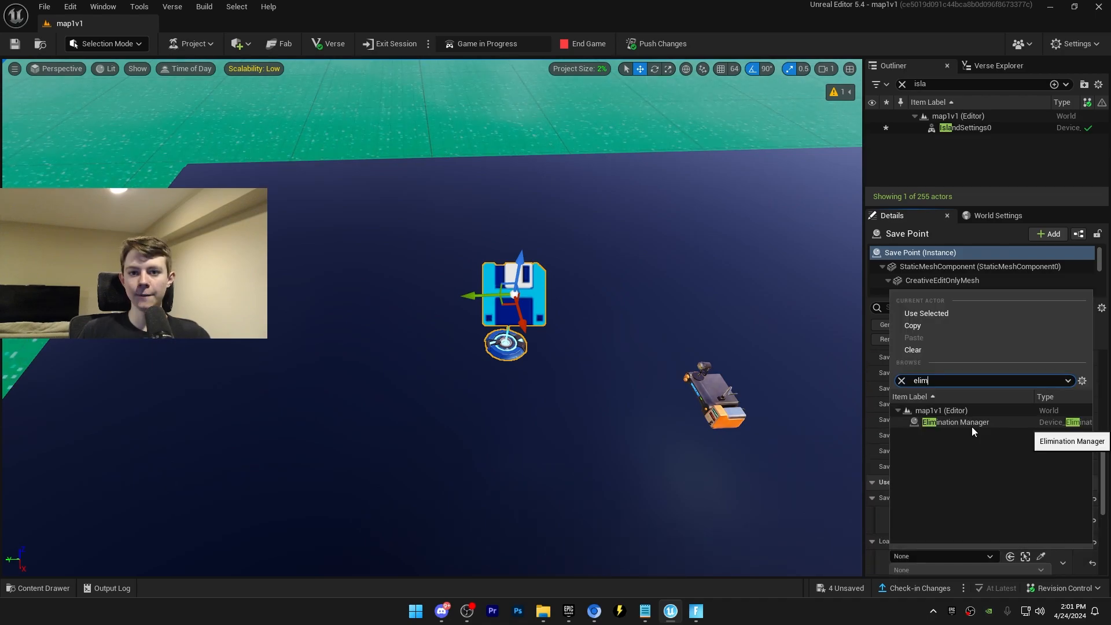
click(971, 426)
click(940, 570)
key(ctrl+z)
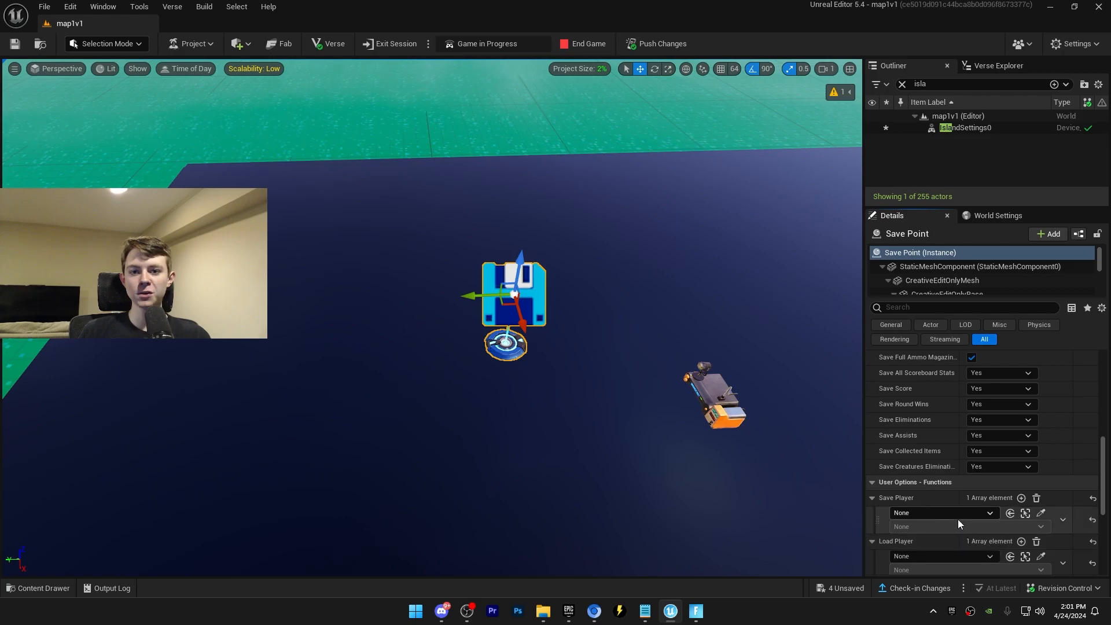
- Bind the Save Point's Load Player function to the Elimination Manager's On Eliminated event
scroll(973, 556, down, 3)
click(928, 501)
text(elim)
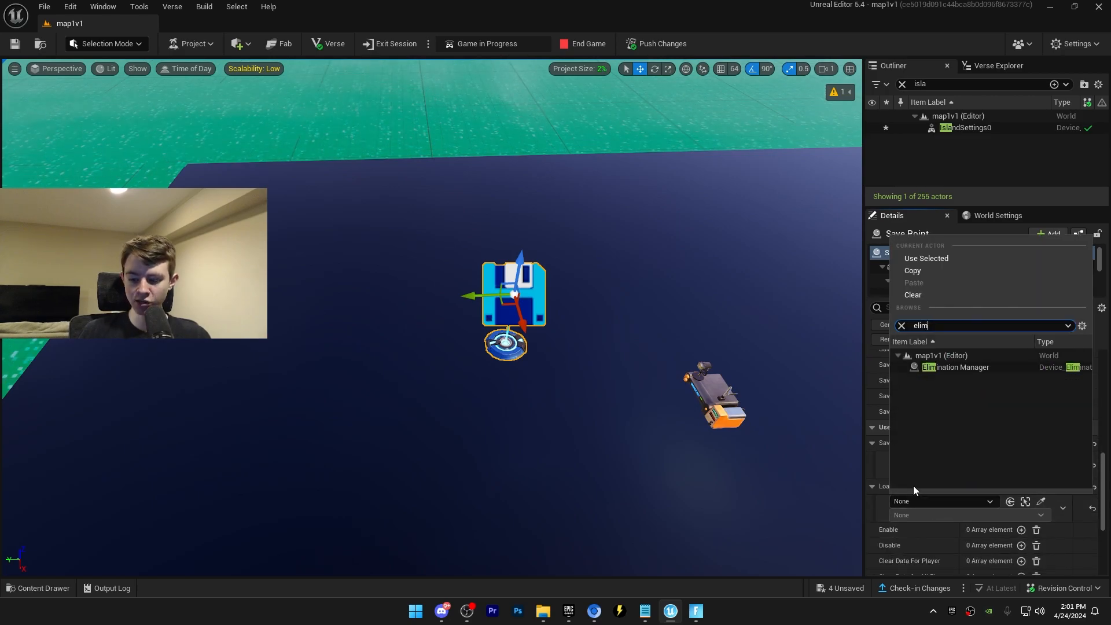
click(961, 367)
click(940, 515)
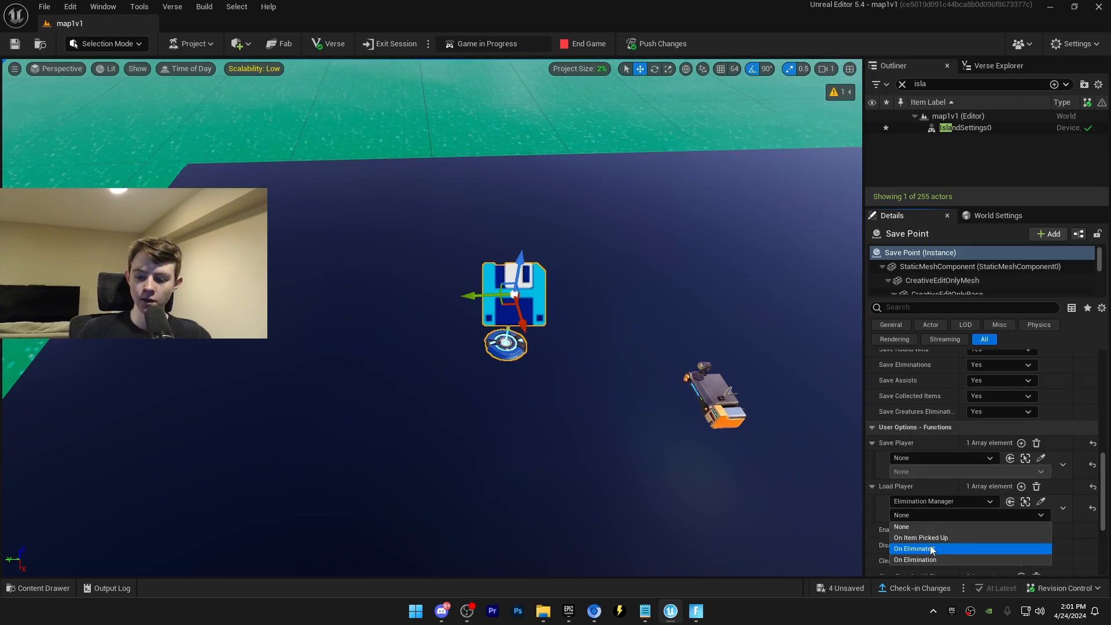
click(932, 550)
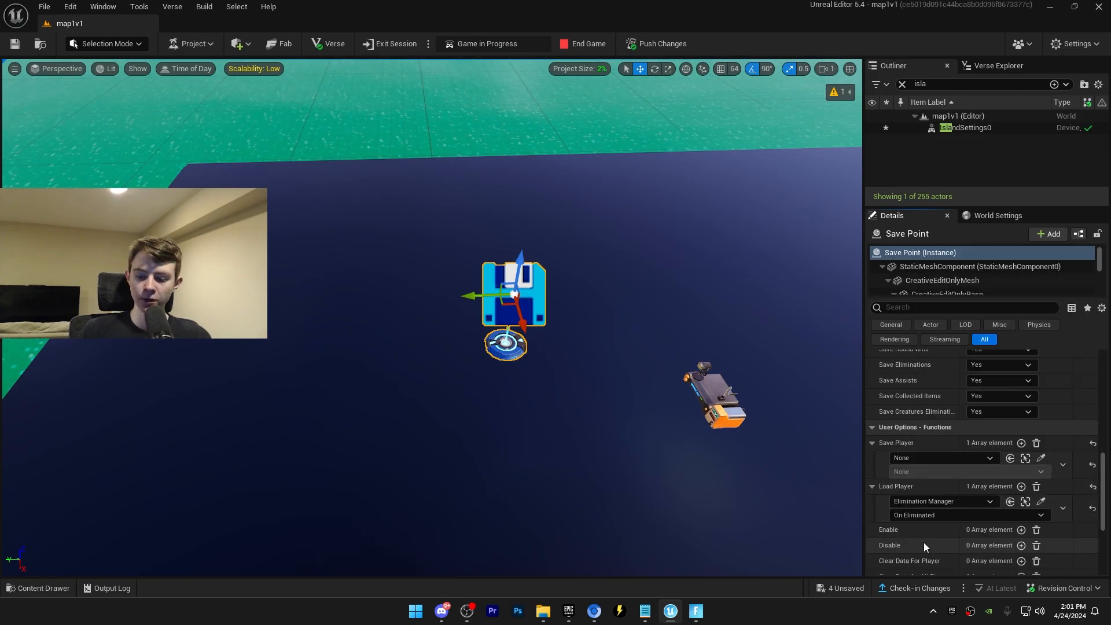
- Bind the Save Point's Save Player function to Player Spawner, Player Spawner2 and the Timer Device
click(929, 461)
text(player)
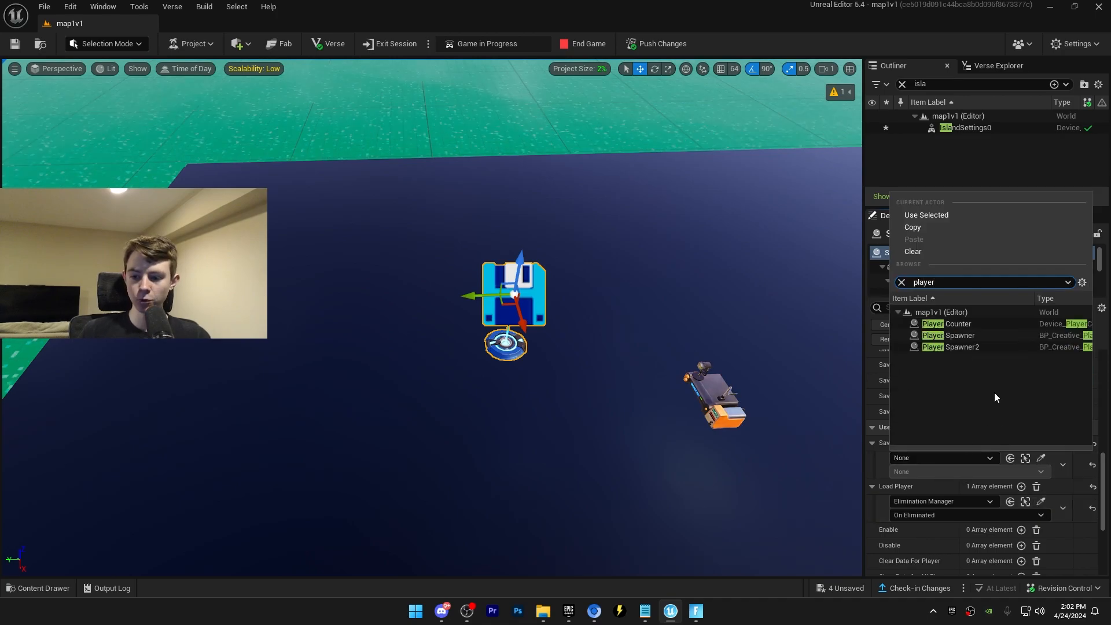
click(960, 337)
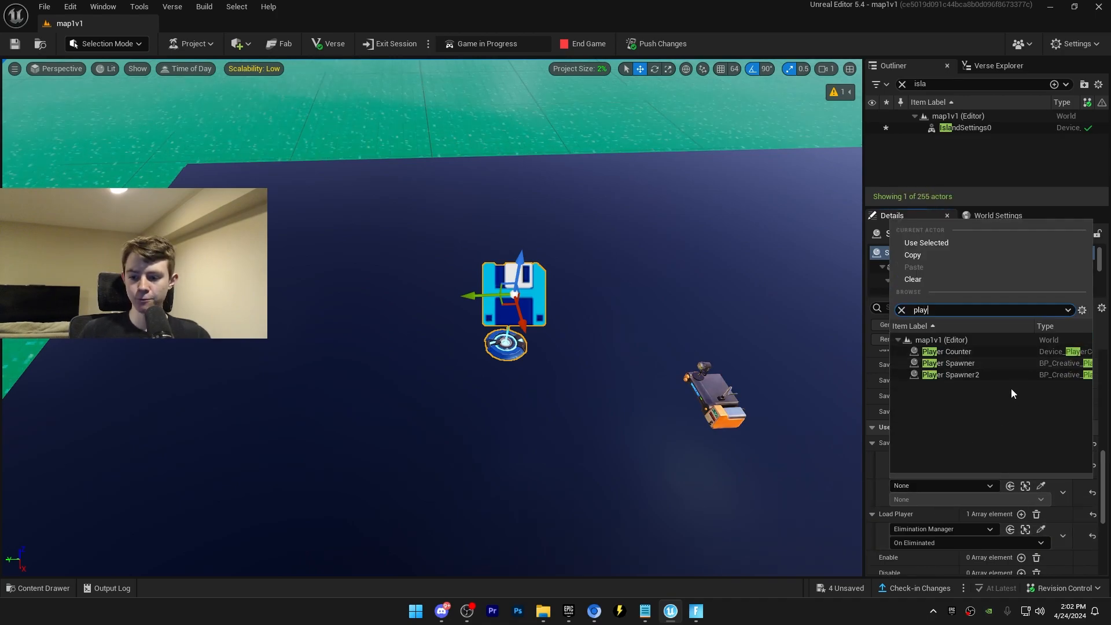
click(1010, 375)
click(1023, 442)
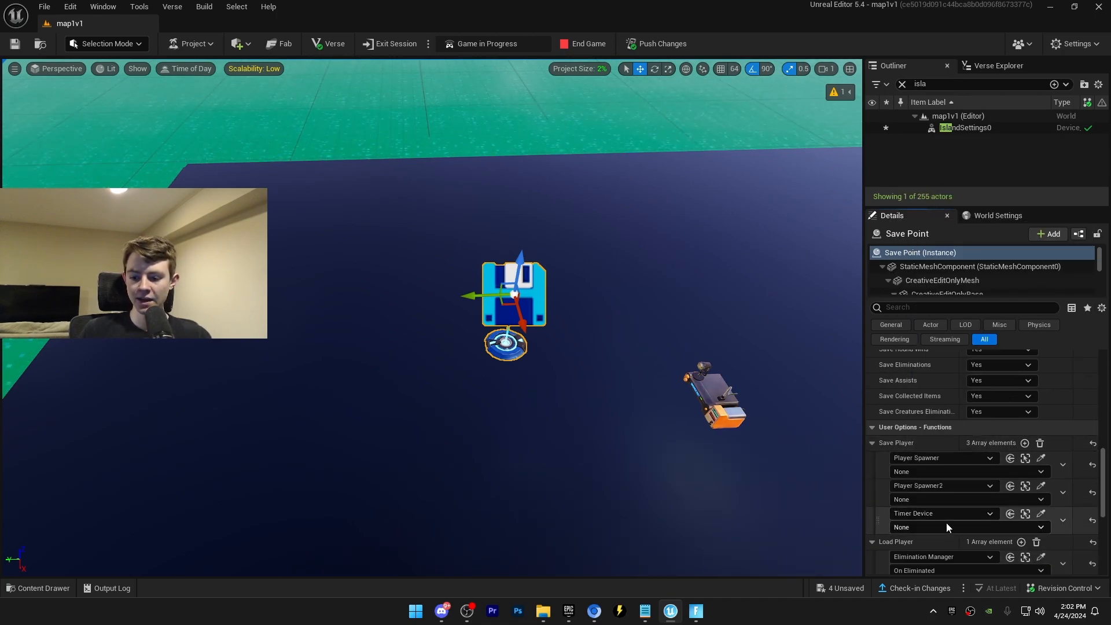
click(934, 531)
click(920, 460)
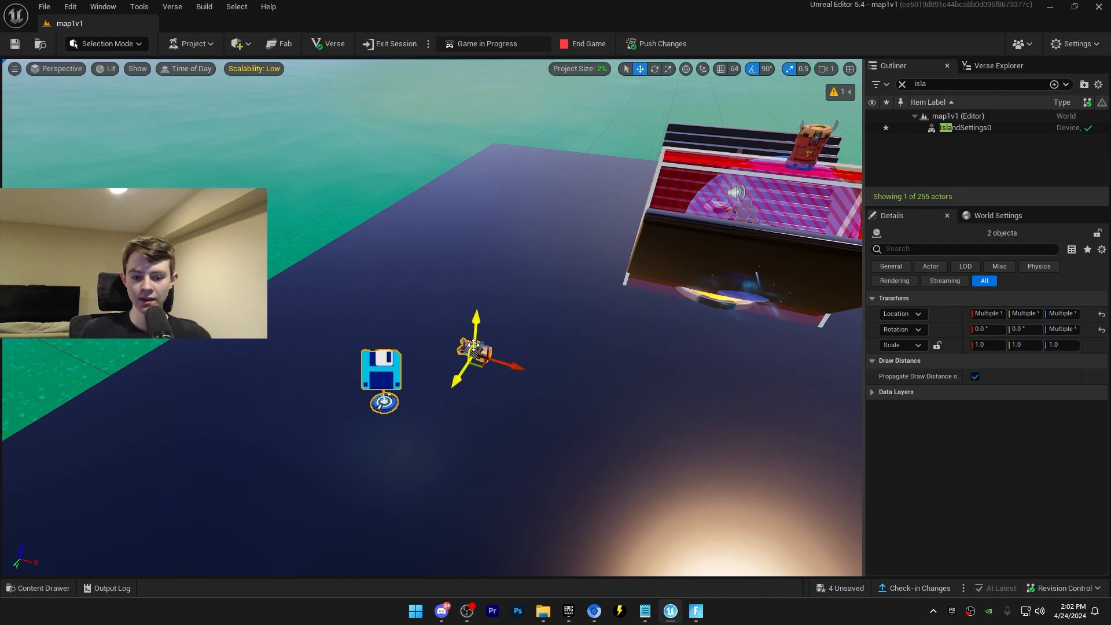
- Lower the Save Point and HUD Message Device together beneath the platform surface and clear the actor filter
drag(478, 337, 474, 393)
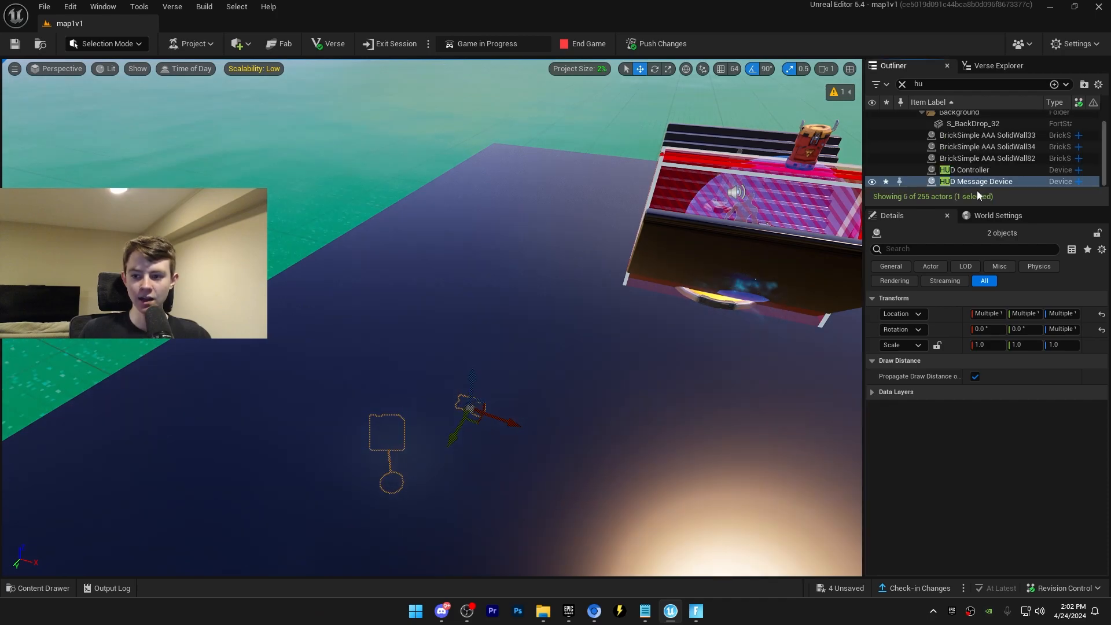
click(901, 84)
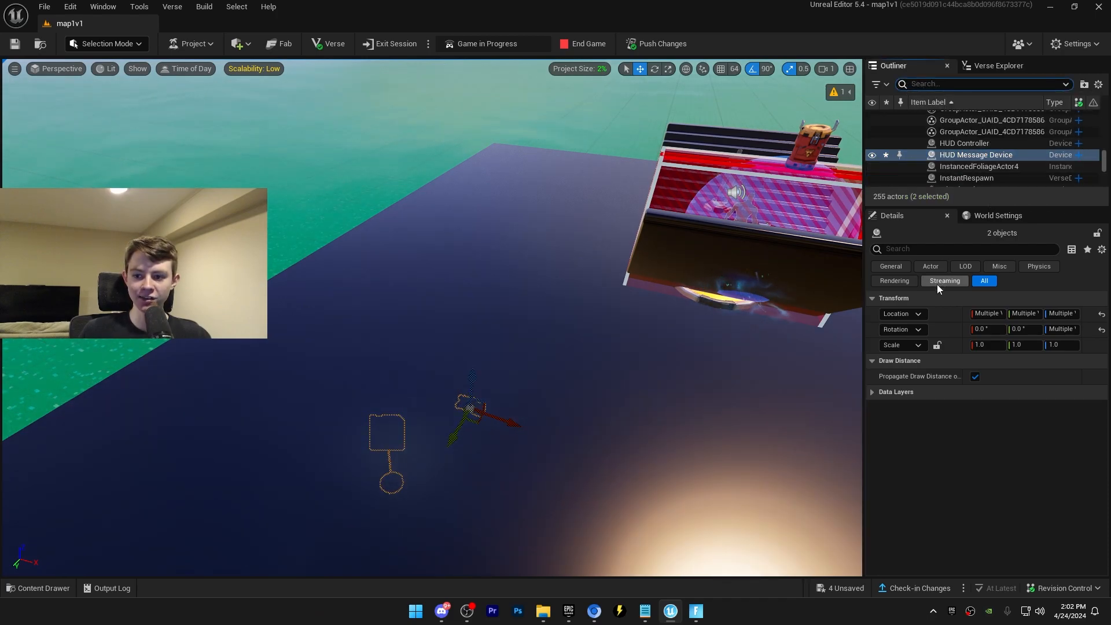
- Find the Mutator Zone device in the content library and place a second one on the platform
key(ctrl+space)
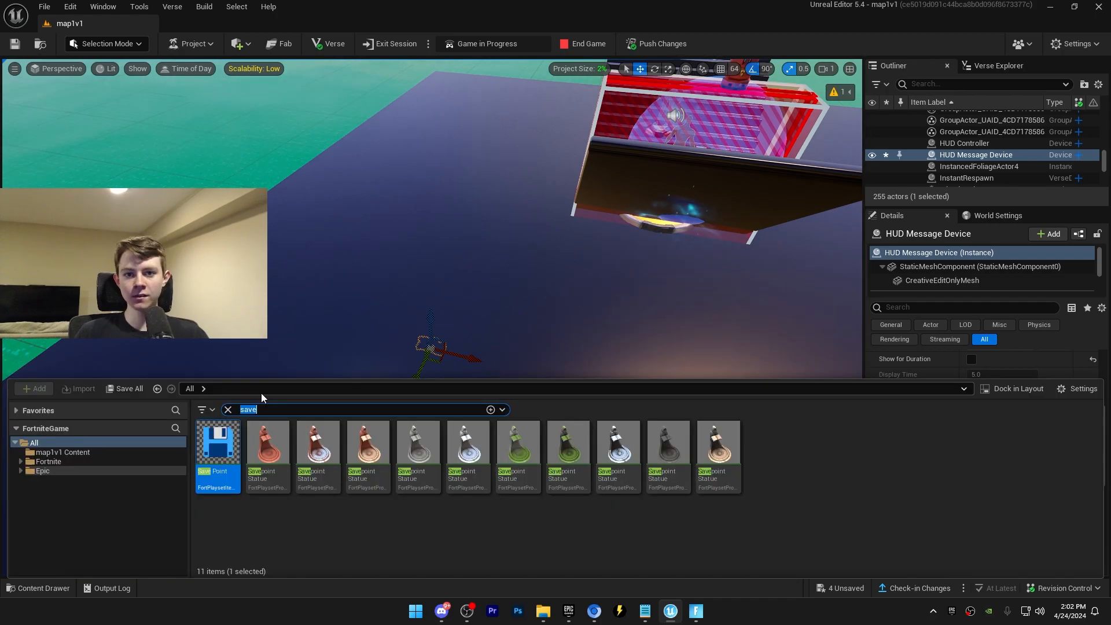
text(mutoar)
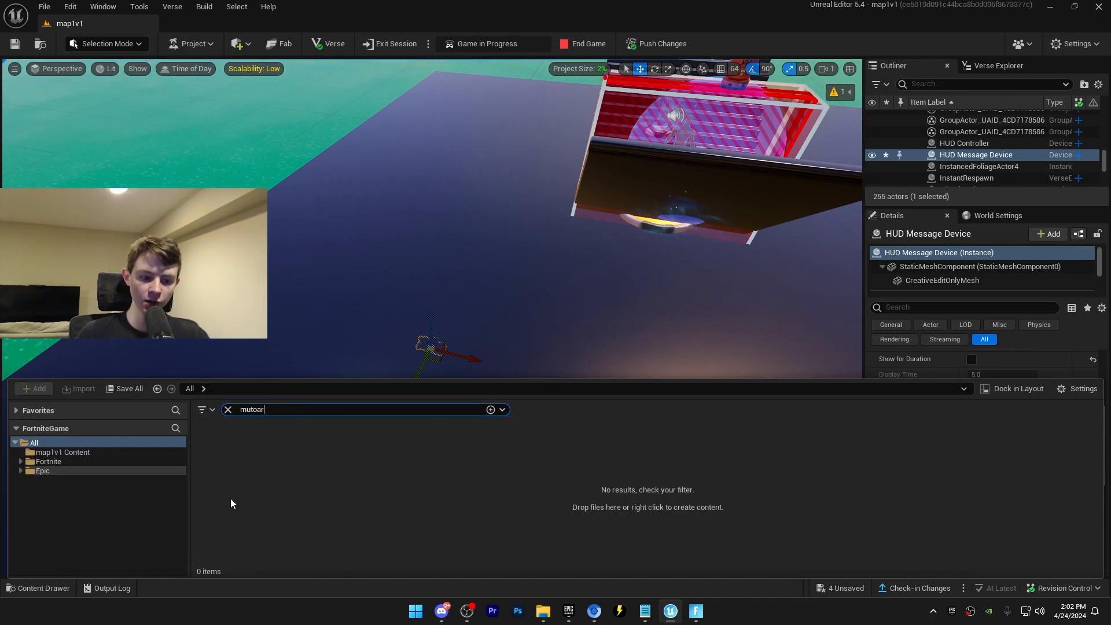
drag(556, 232, 599, 256)
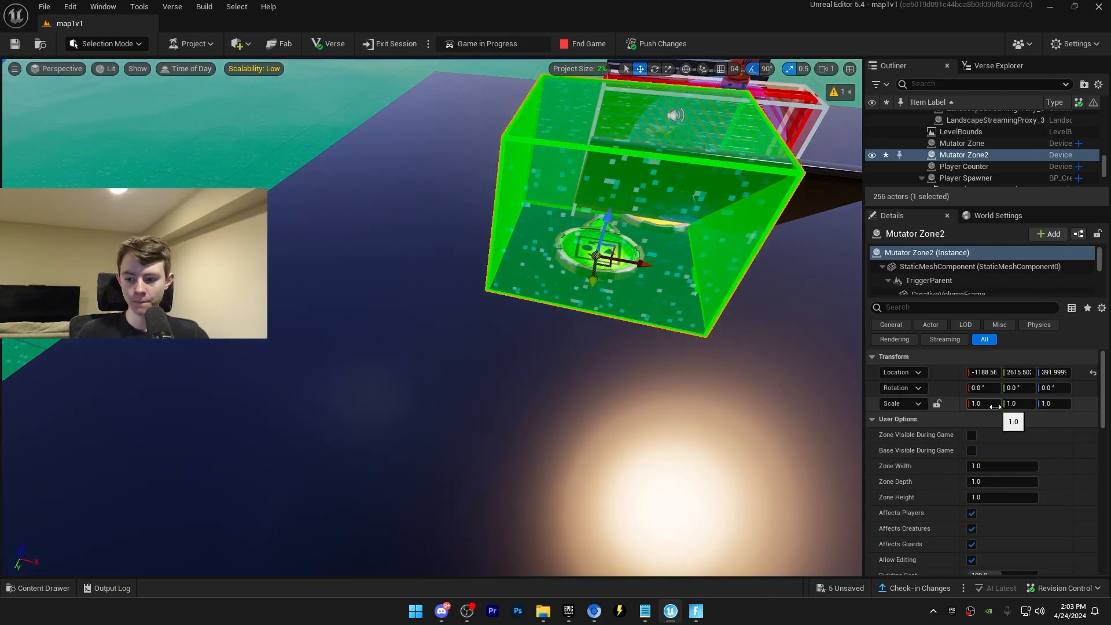
- Set Mutator Zone2's Zone Width, Zone Depth and Zone Height to 100 each
click(991, 467)
text(100)
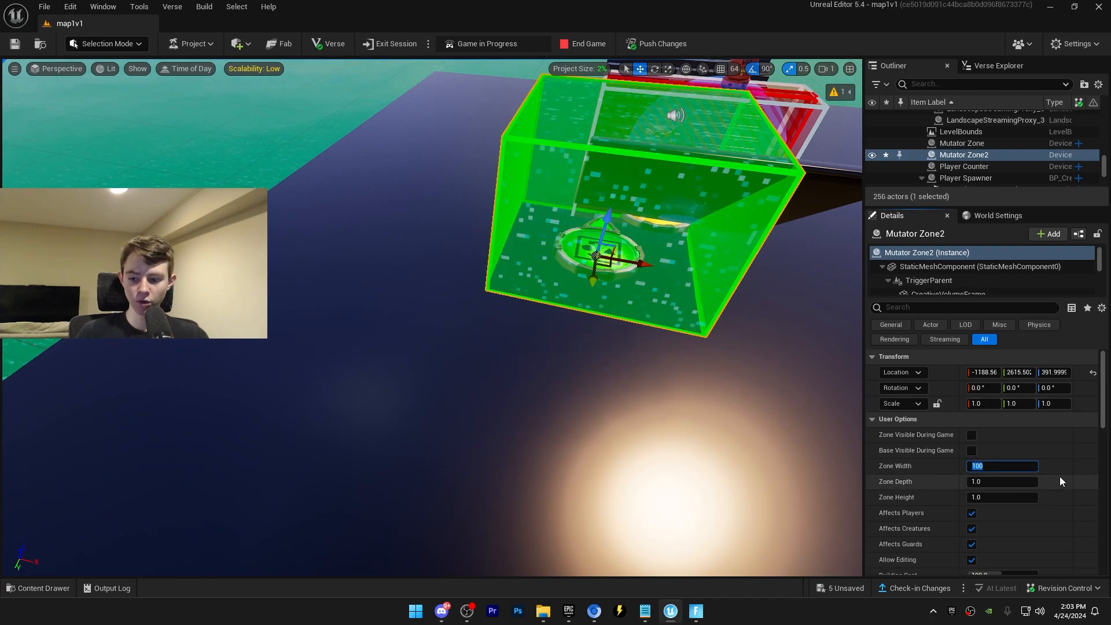
key(Return)
click(1025, 481)
text(100)
key(Return)
click(1012, 496)
text(100)
key(Return)
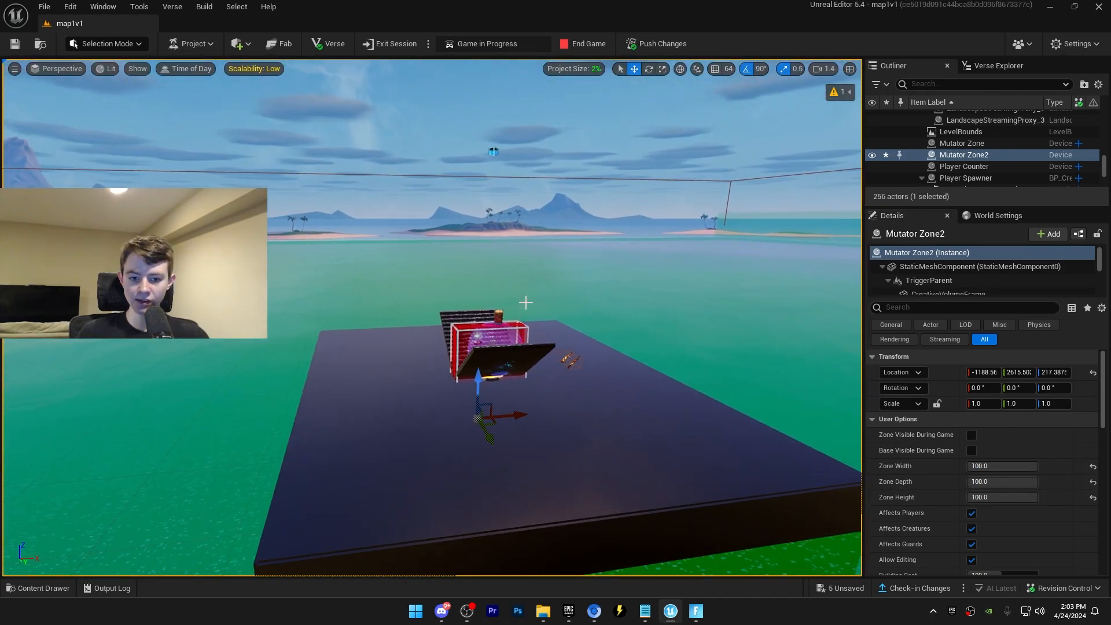
- Enable the optional numeric setting further down Mutator Zone2's options and set its value to 10
scroll(956, 496, down, 7)
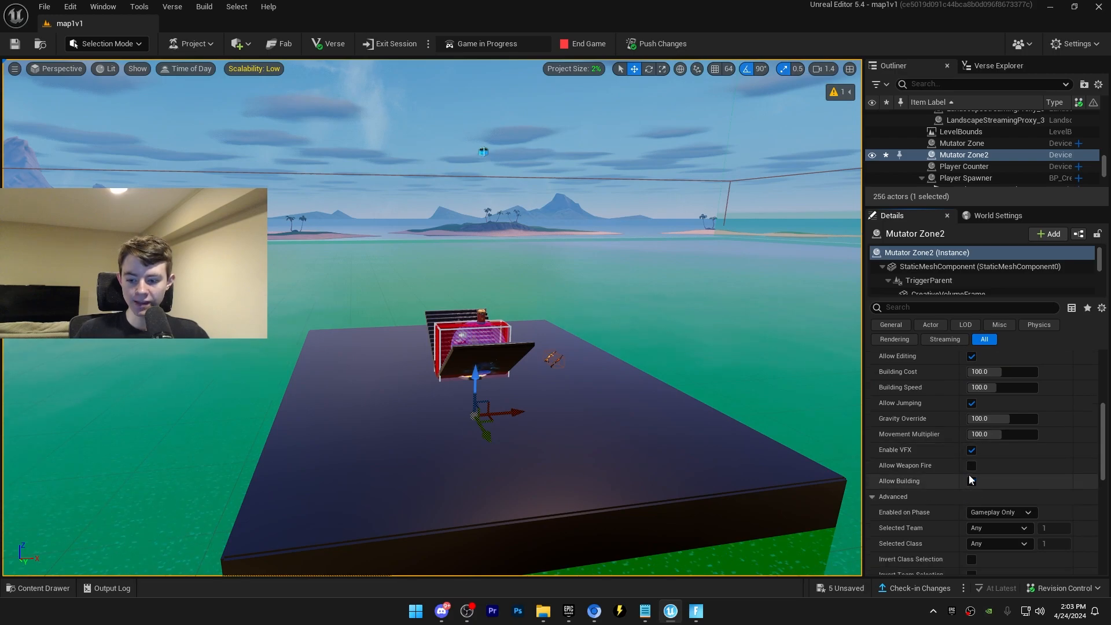
scroll(984, 472, down, 8)
click(883, 443)
click(986, 443)
text(10)
key(Return)
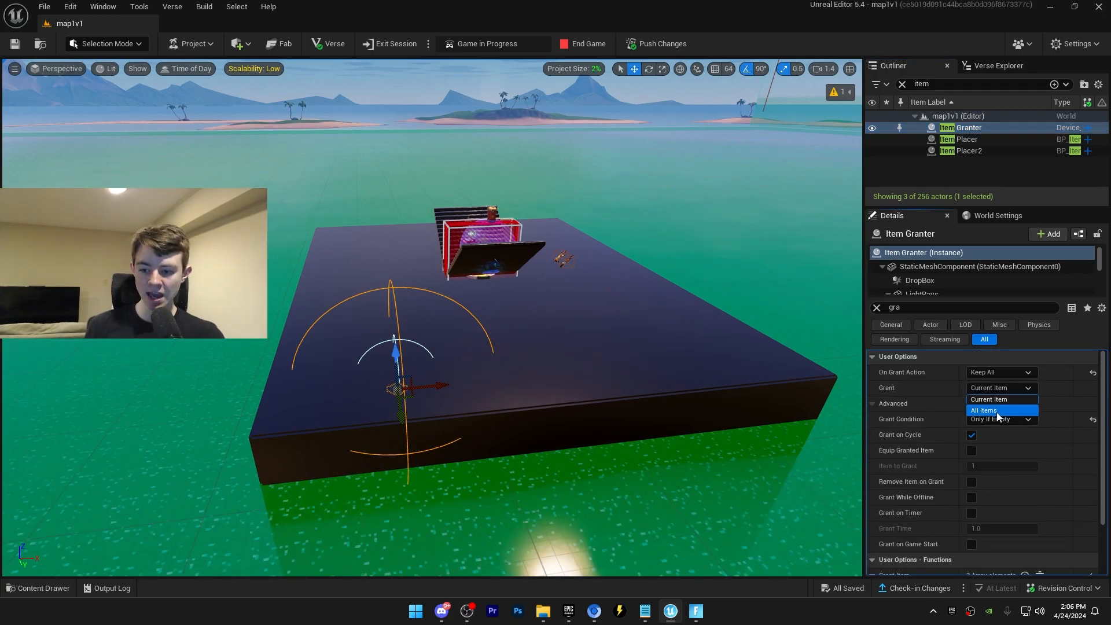
- Set the Item Granter to grant All Items, and show the Player Counter's unfiltered settings
click(995, 410)
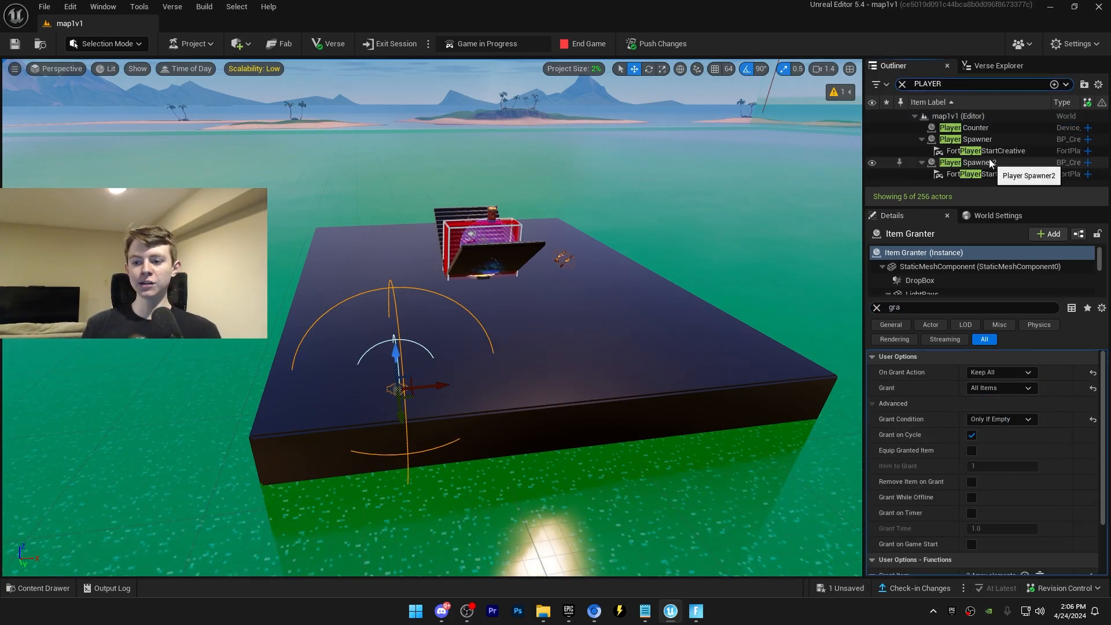
click(964, 128)
click(877, 308)
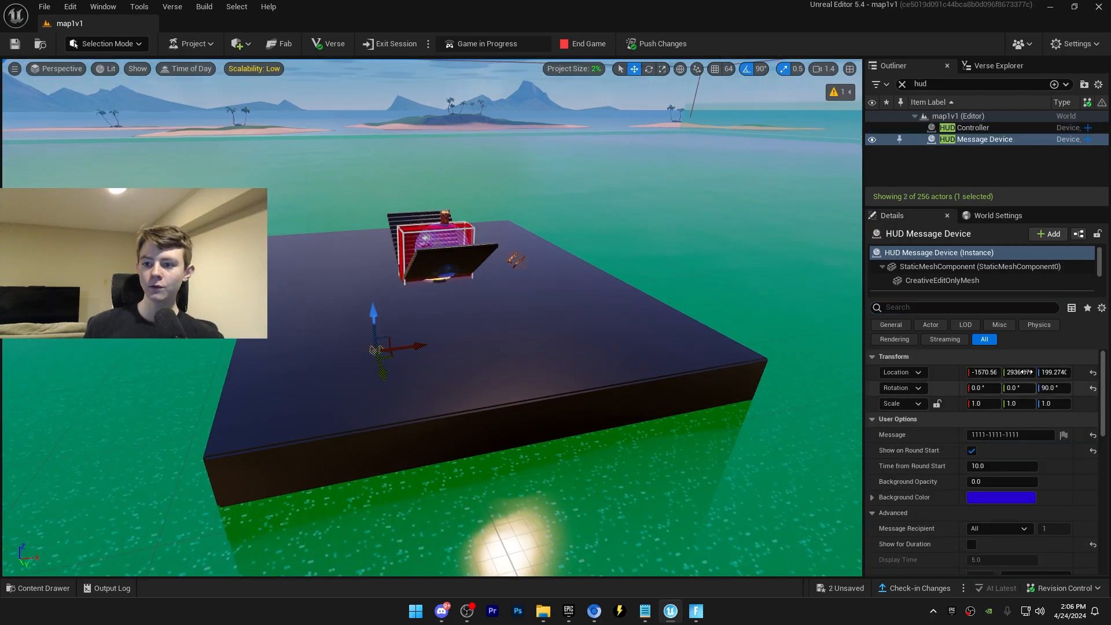
- Toggle the HUD Message Device's Show on Round Start option and open its Time from Round Start value for editing
click(973, 450)
click(1009, 463)
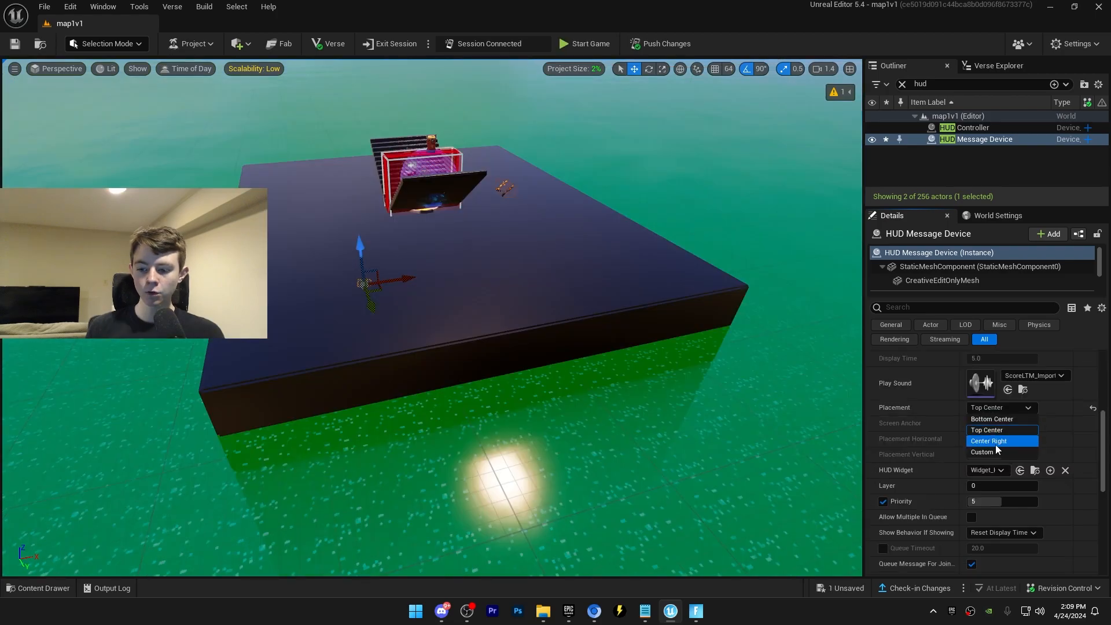
- Give the HUD Message Device Custom placement with a Top Center screen anchor, and open its Placement Horizontal value for editing
click(994, 451)
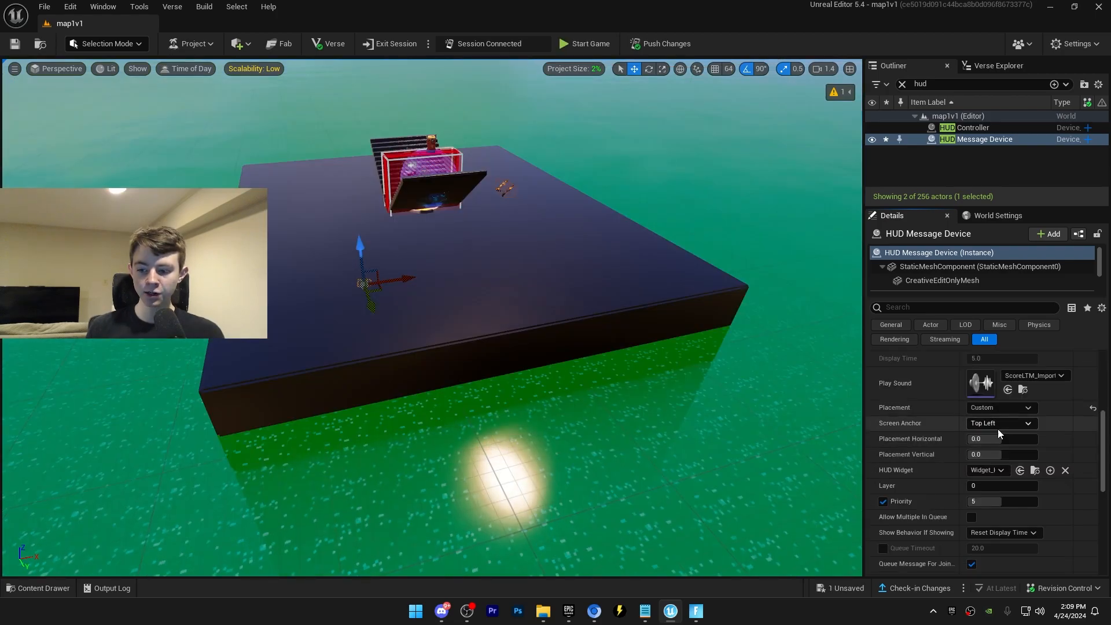
click(1001, 426)
click(994, 260)
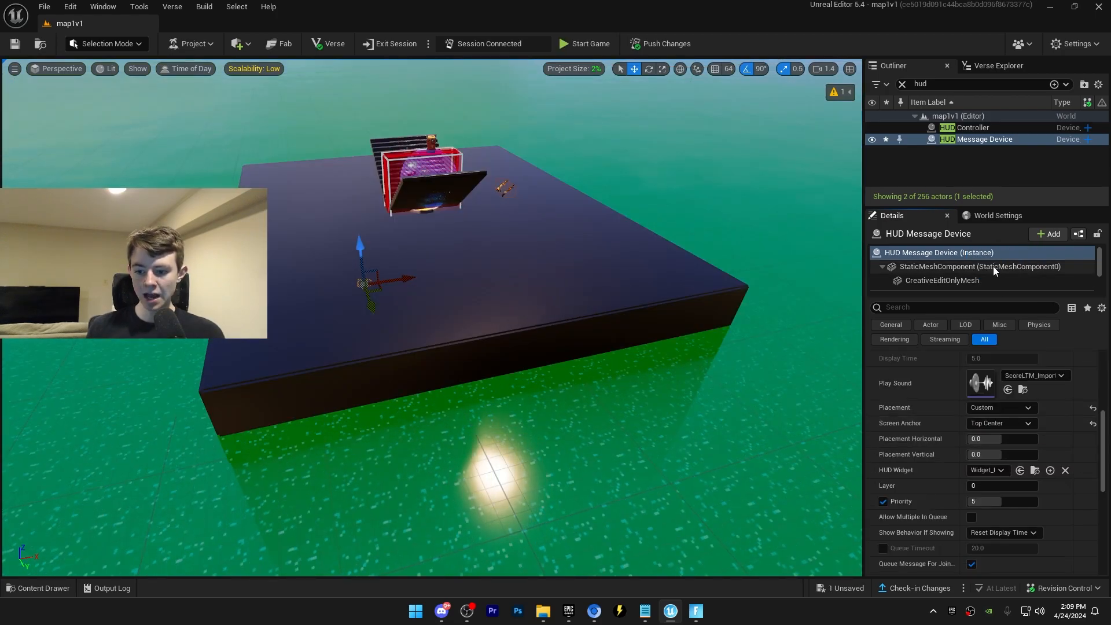
click(1018, 439)
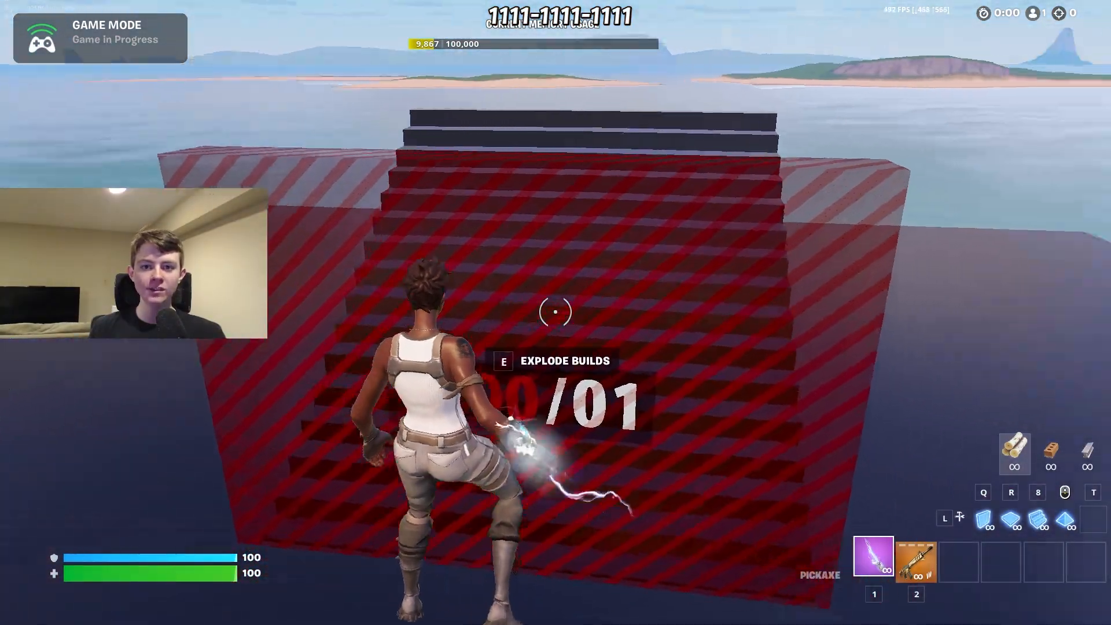
- Playtest the build reset by placing ramps and roof pieces near the barrier and triggering Explode Builds
key(8)
click(556, 313)
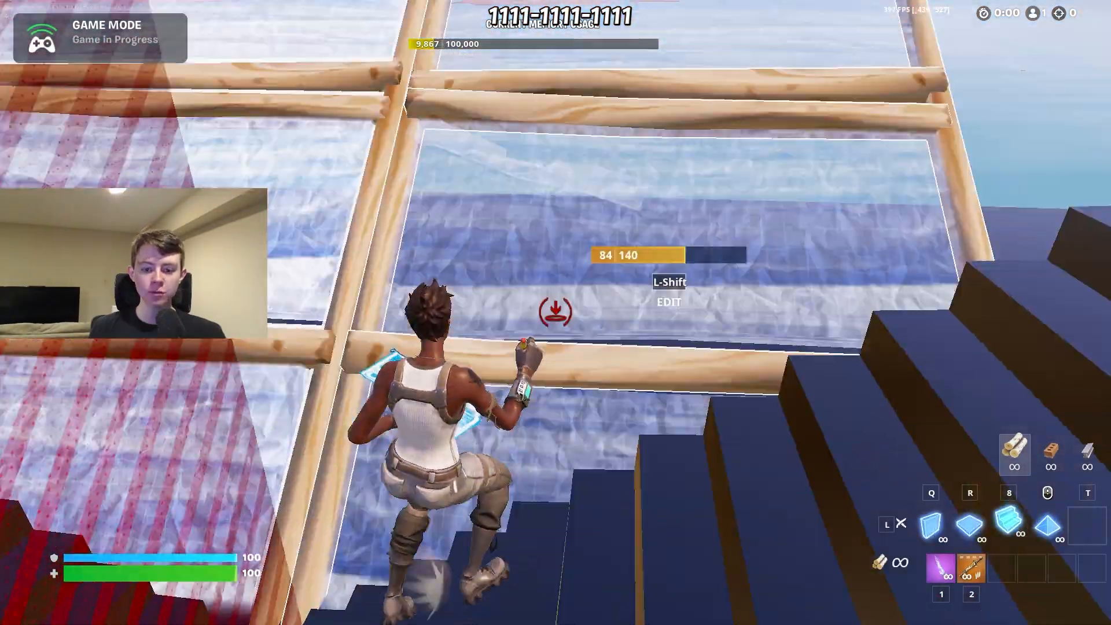
middle_click(555, 312)
click(555, 313)
key(1)
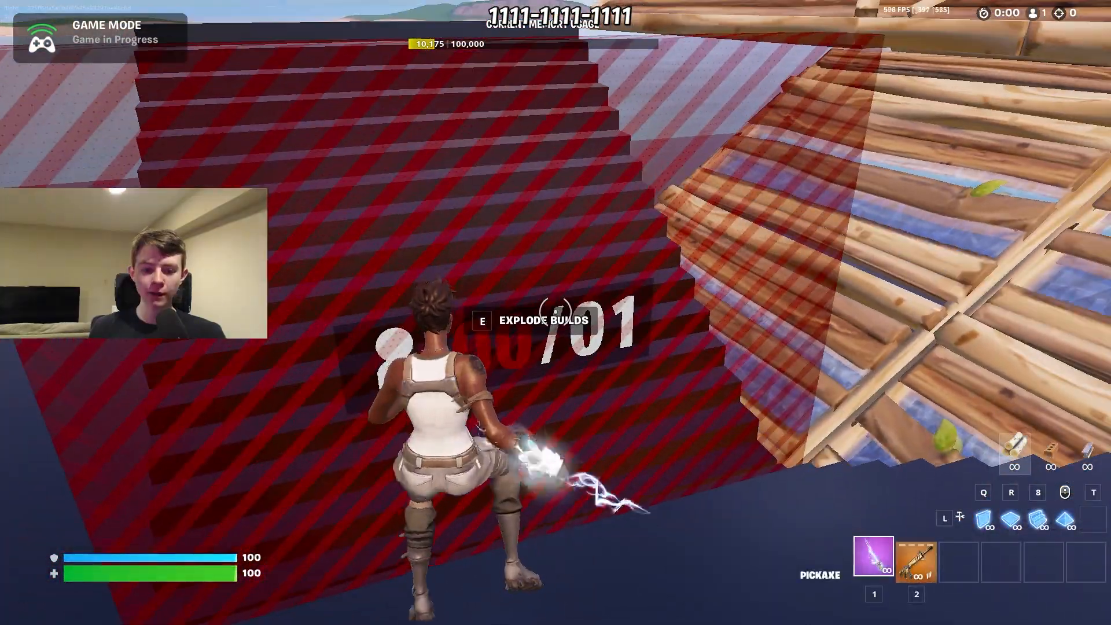
key(e)
middle_click(555, 312)
click(555, 312)
key(1)
key(e)
- Walk into the player counter's zone to test the barrier countdown, and build a ramp in the arena
key(w)
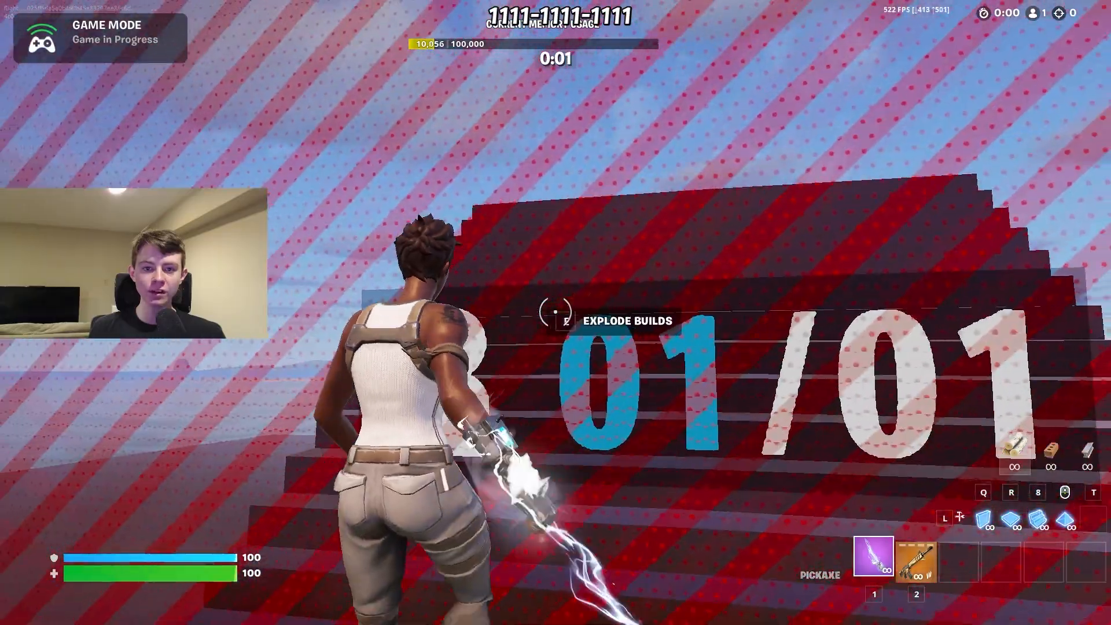
key(s)
key(w)
key(8)
click(556, 312)
key(1)
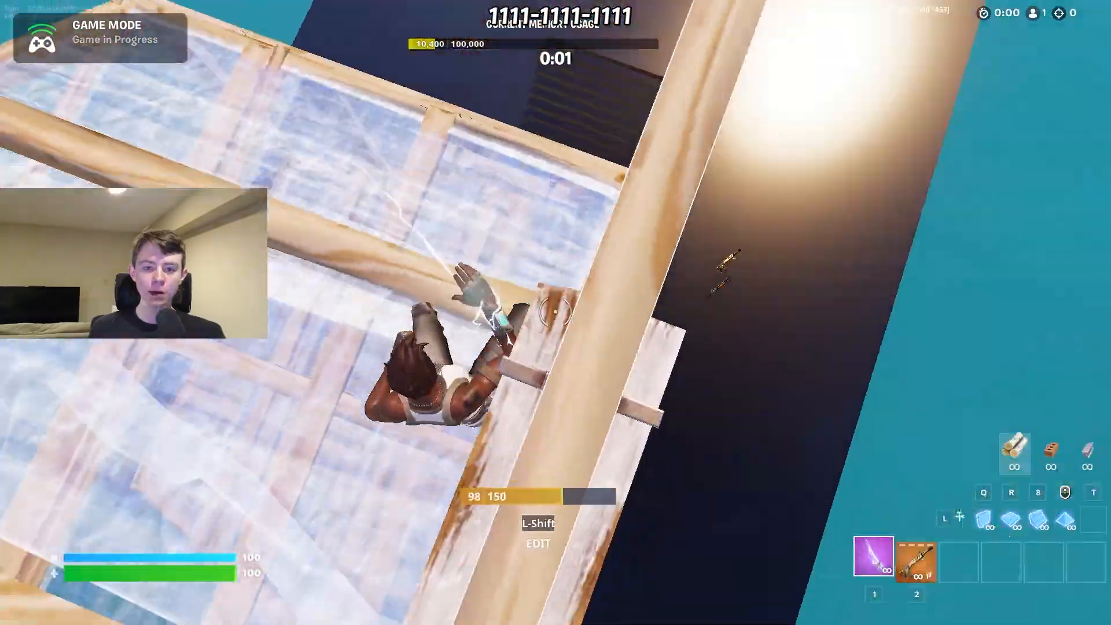
key(1)
key(w)
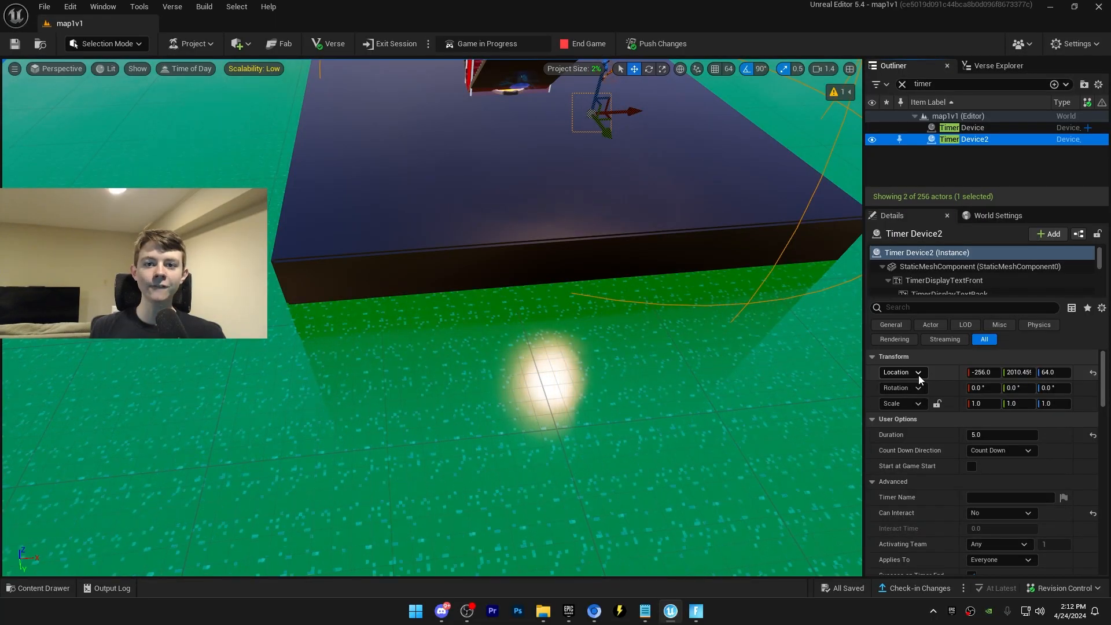
- Turn off Show on HUD for Timer Device2
click(961, 307)
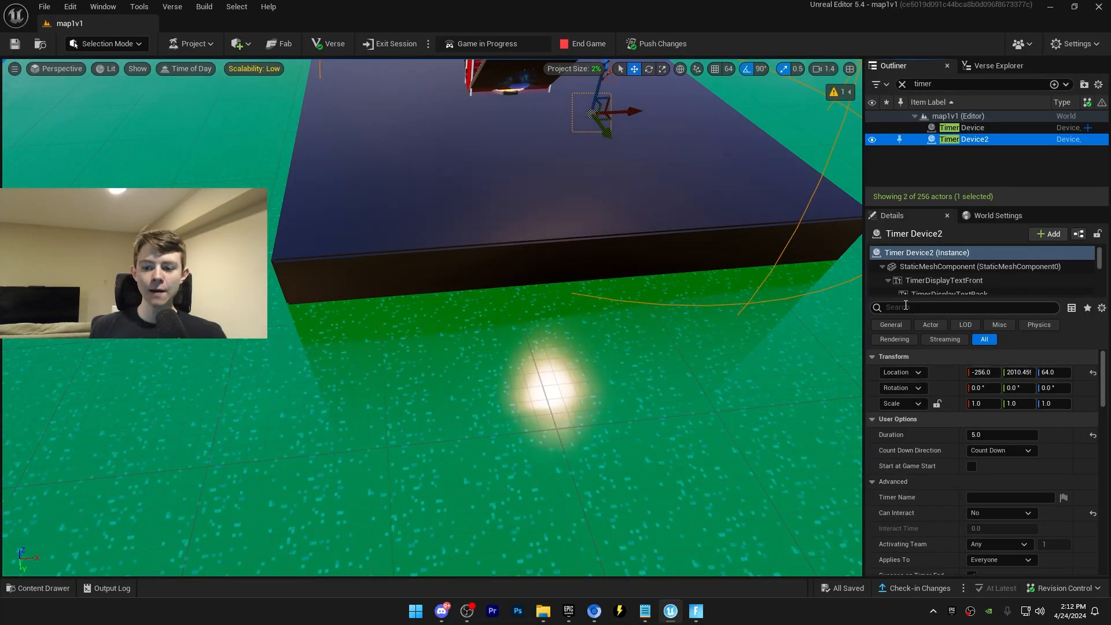
text(hud)
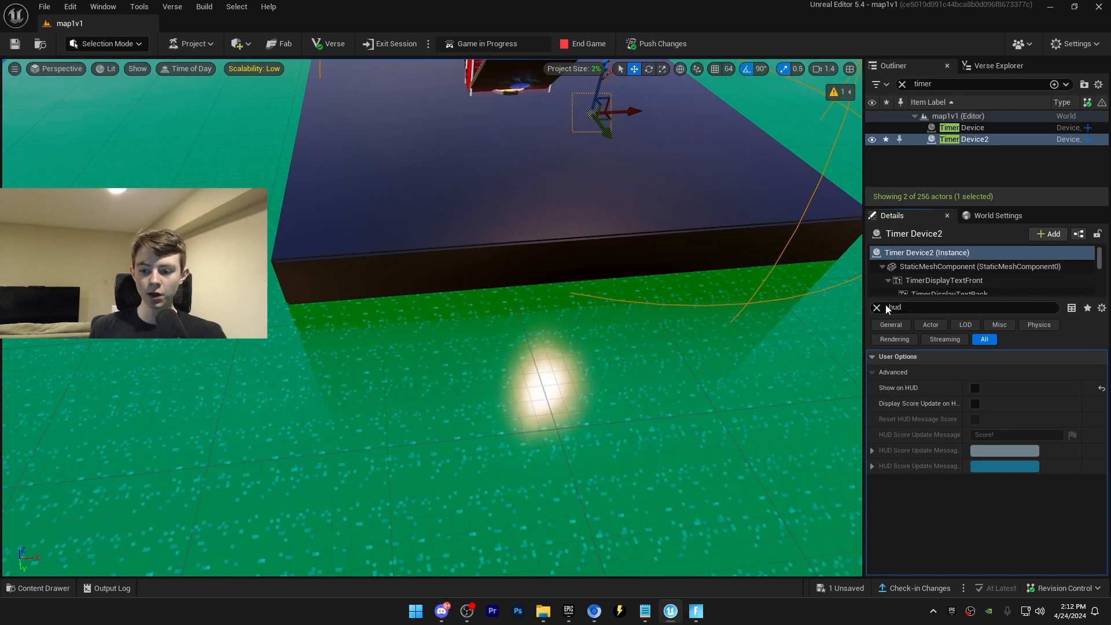
click(877, 308)
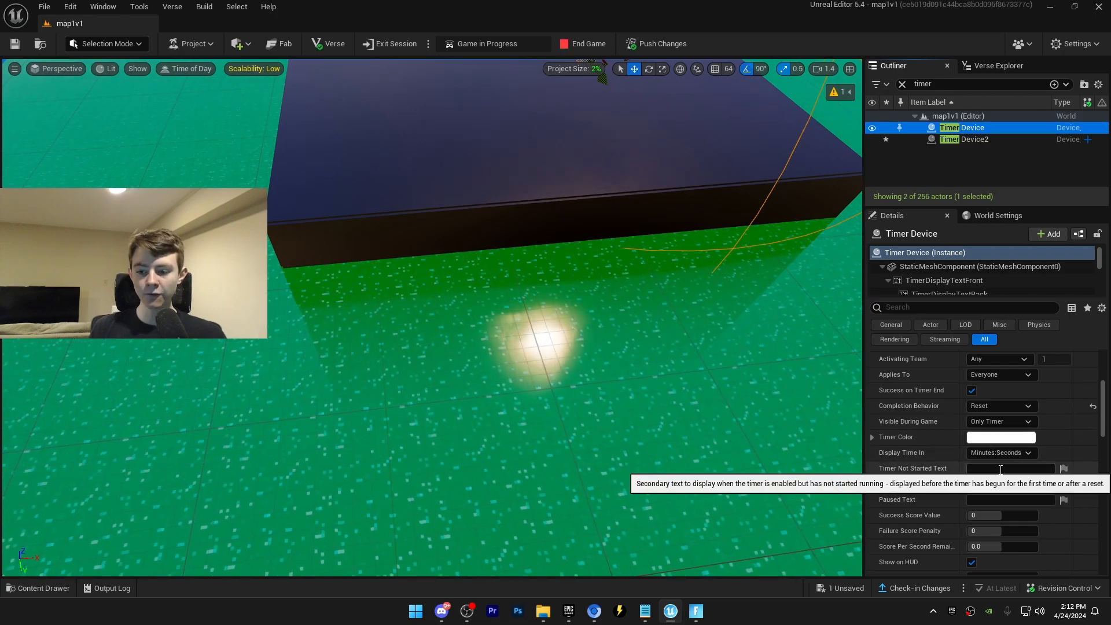
- Set the Timer Device's not-started, running and paused texts to "Starting in"
scroll(905, 433, down, 2)
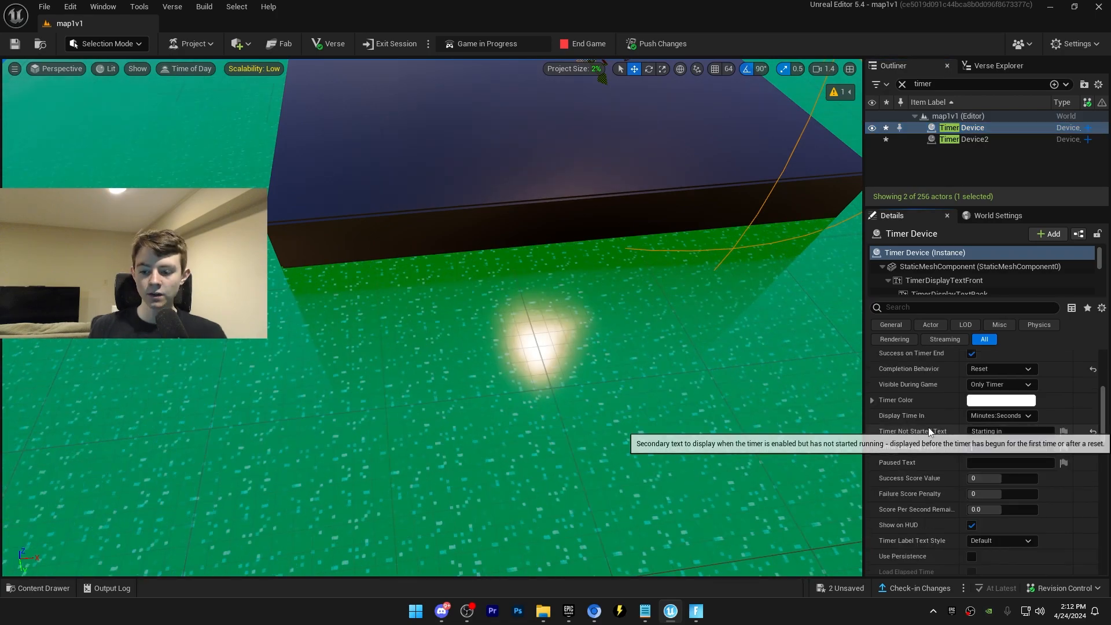
key(Tab)
text(Starting in)
click(1002, 462)
text(Starting in)
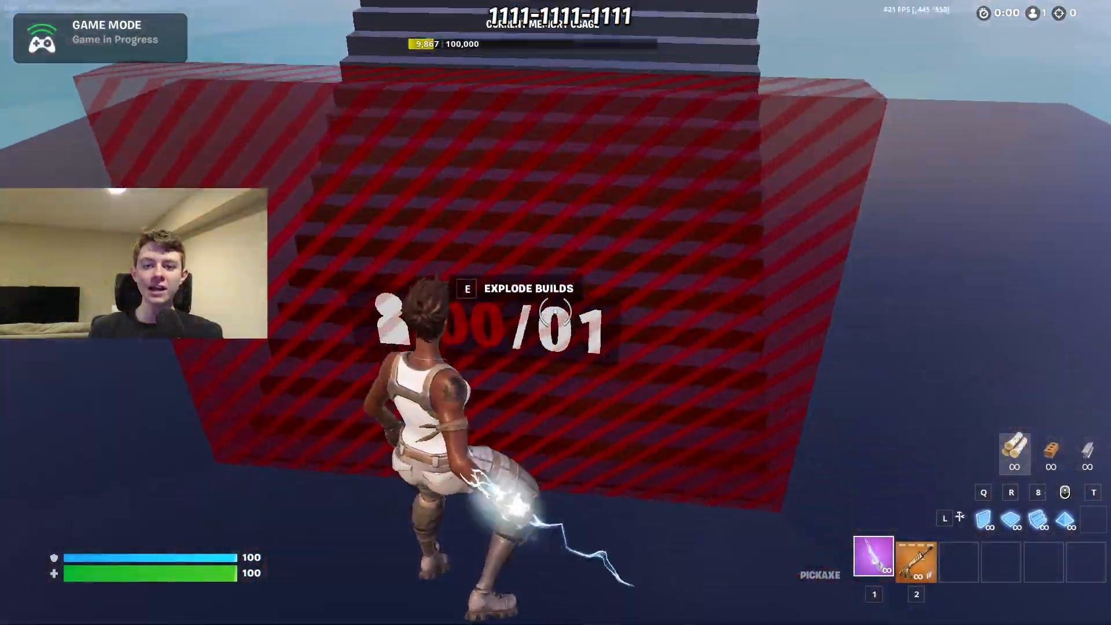
- Enter and leave the player counter's zone in the playtest to check the labelled countdown, and place a ramp
key(w)
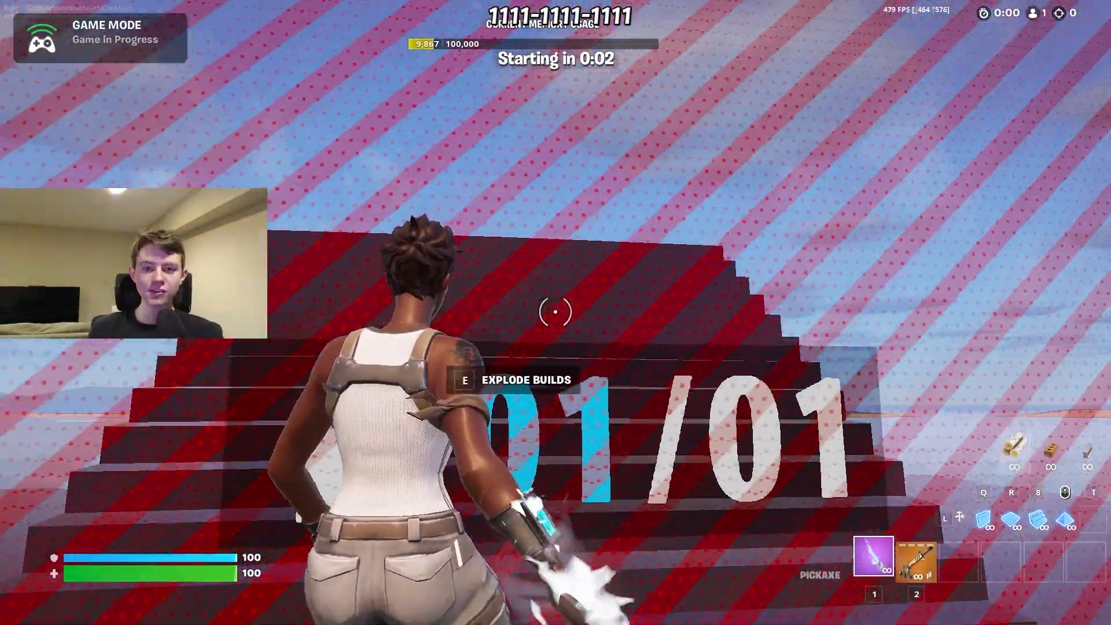
key(s)
key(8)
click(556, 312)
key(1)
- Playtest building above the arena by placing more ramps and walls and switching between the granted weapons
key(8)
click(555, 311)
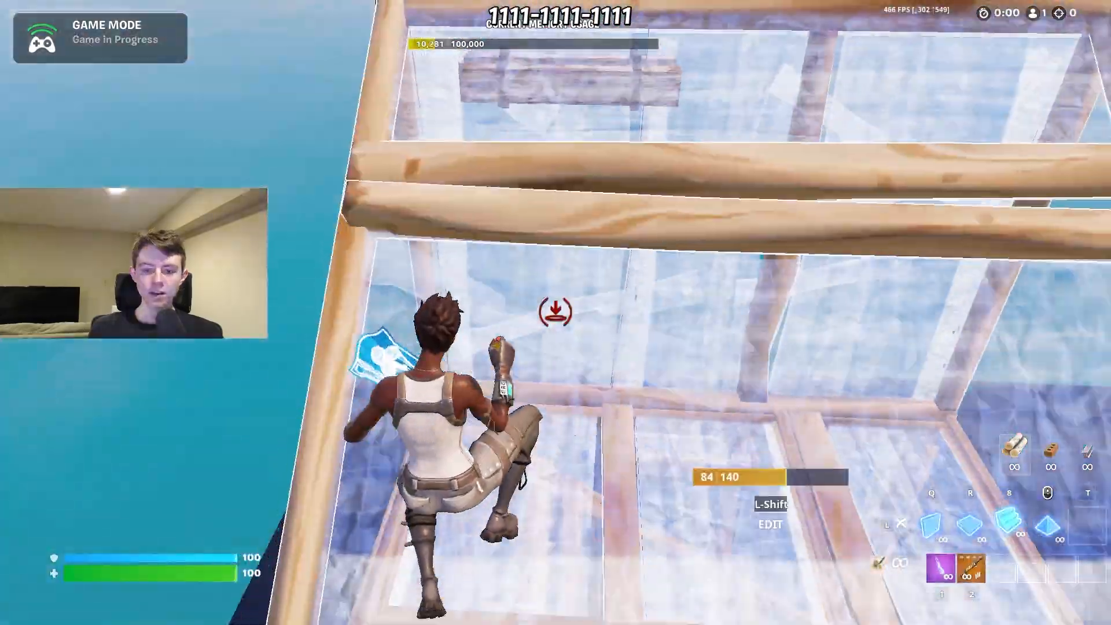
key(q)
click(555, 312)
key(1)
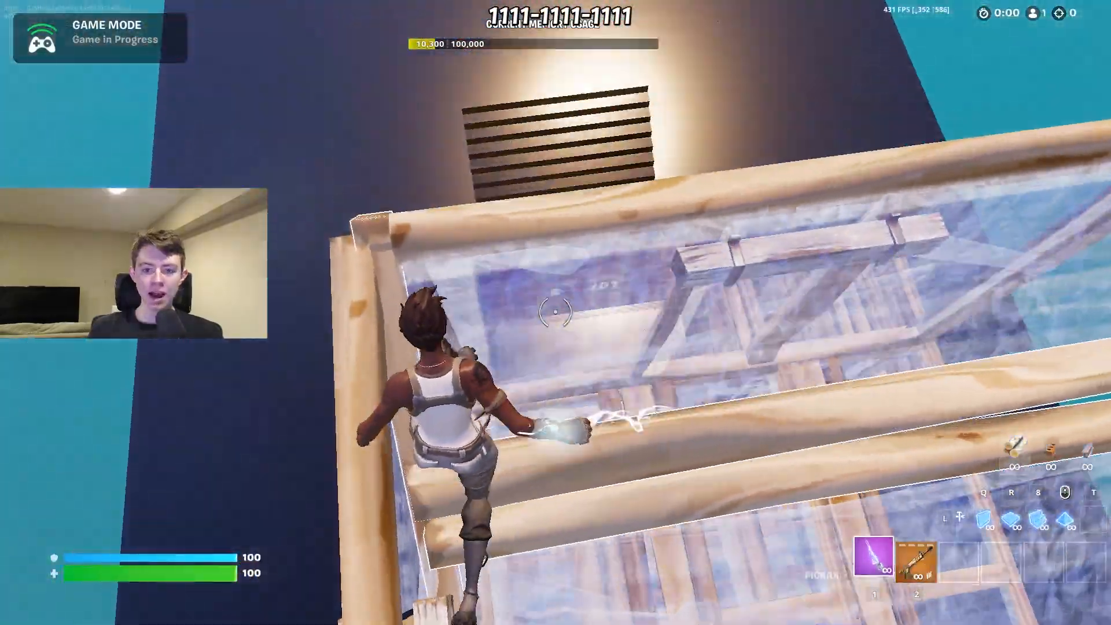
key(2)
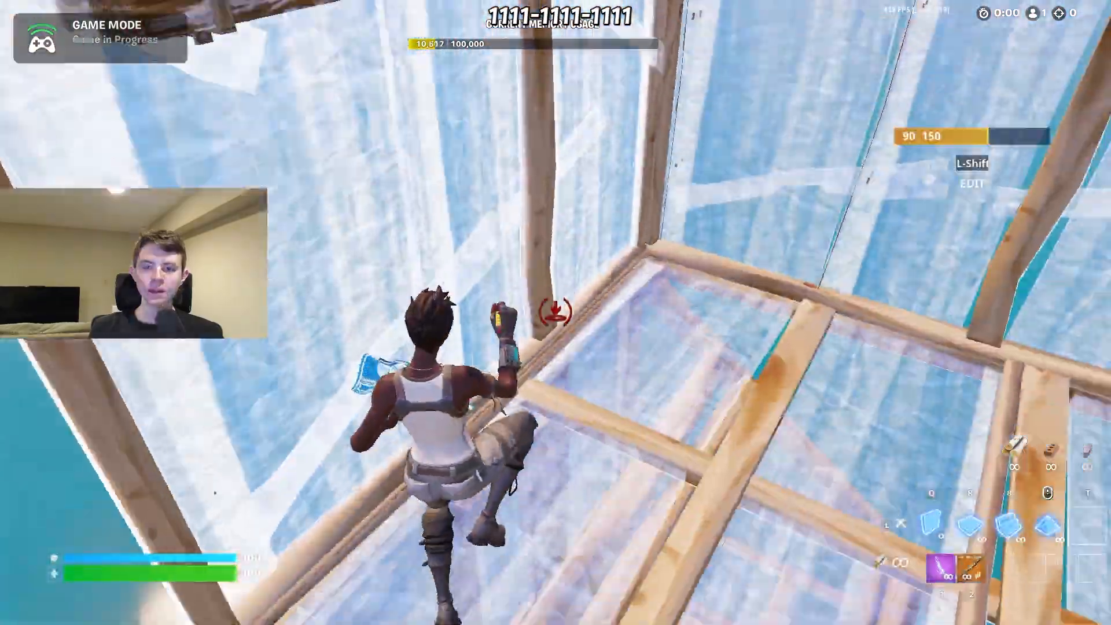
key(q)
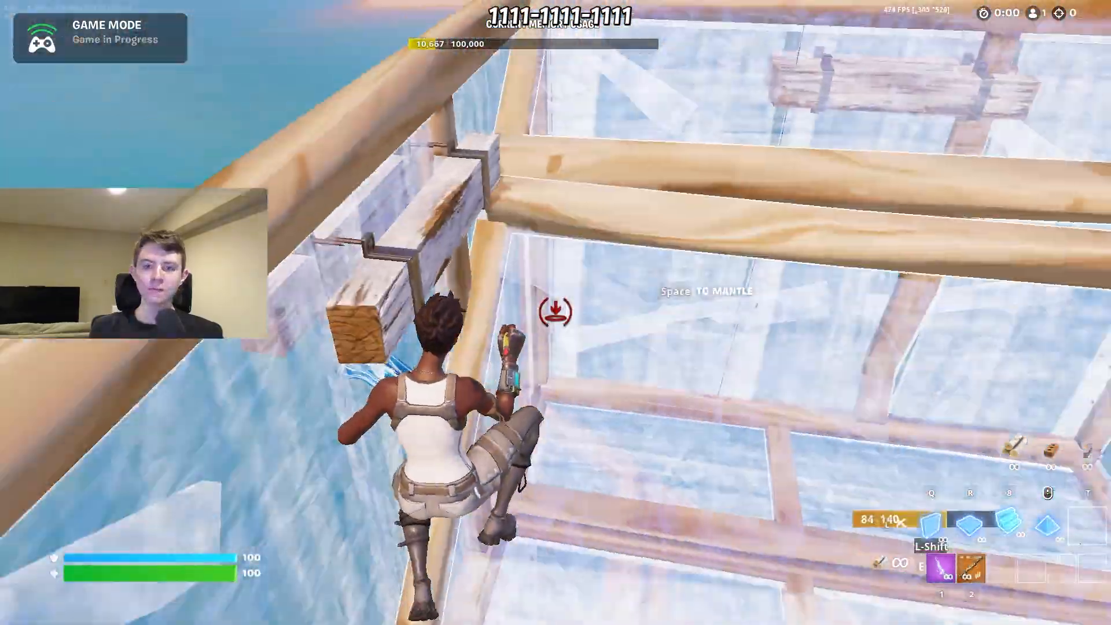